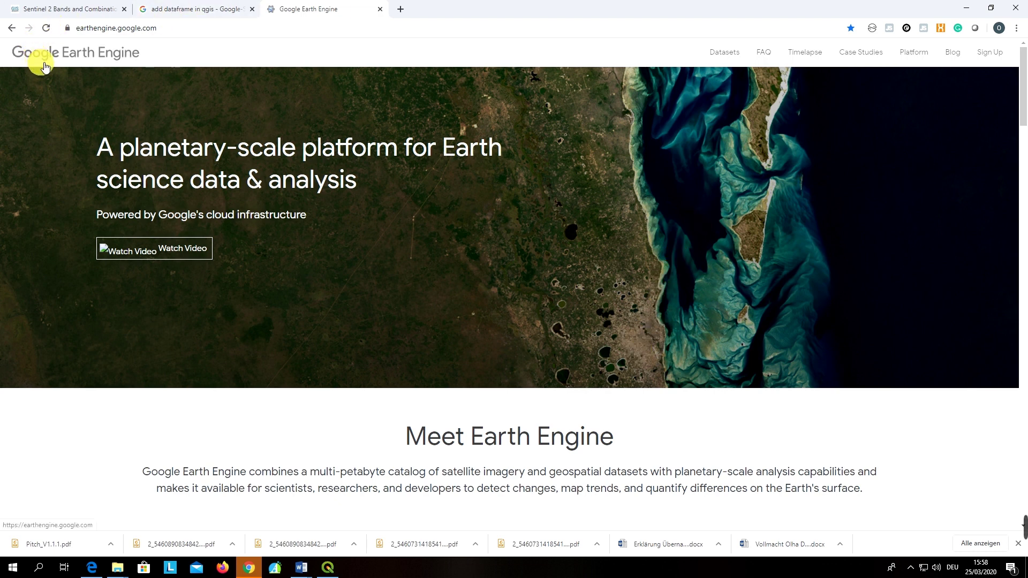
- Open the Explorer platform page from the Google Earth Engine site in a new browser tab
{"action": "left_click", "coordinate": [177, 33]}
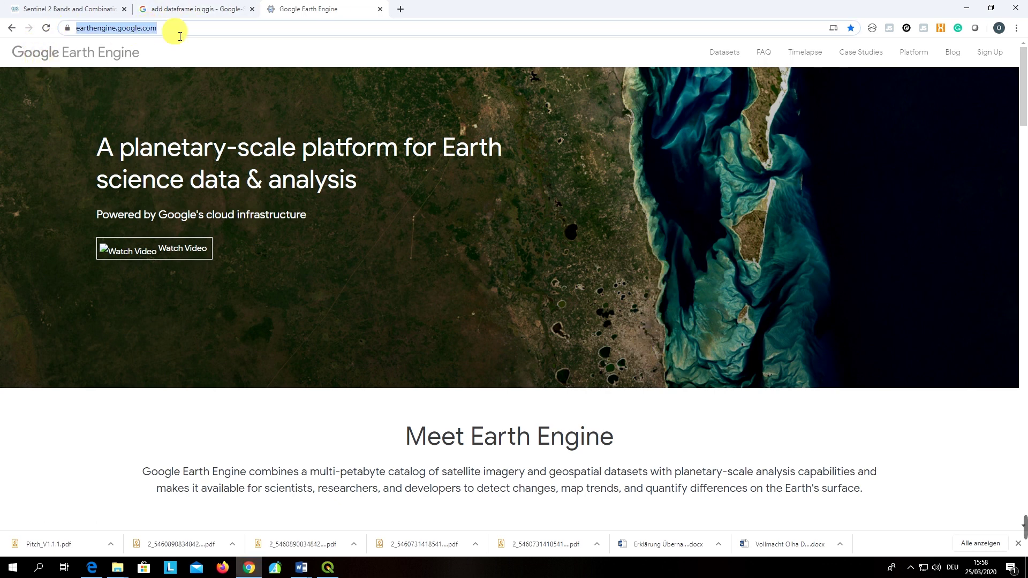
{"action": "left_click", "coordinate": [180, 35]}
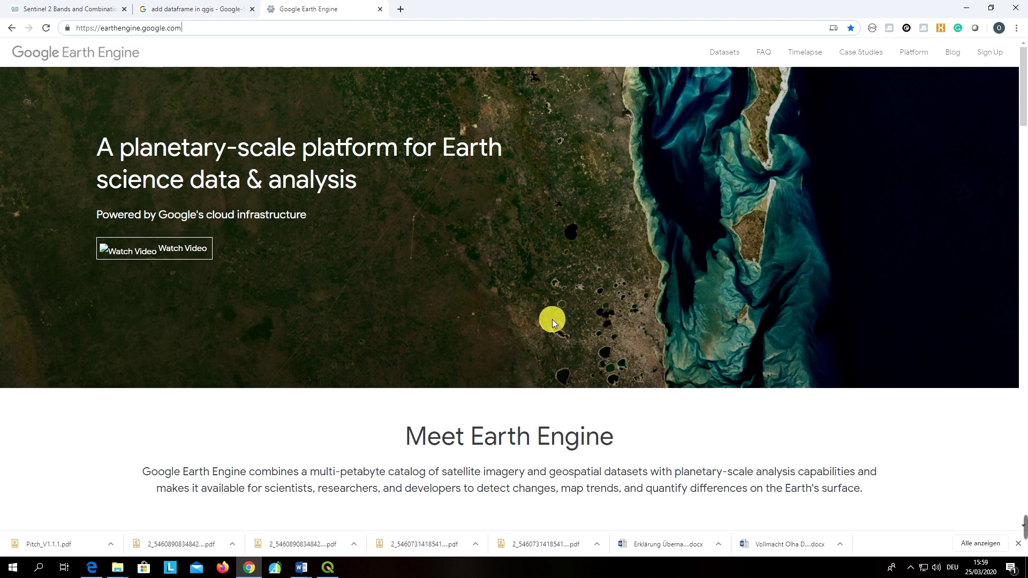
{"action": "mouse_move", "coordinate": [919, 56]}
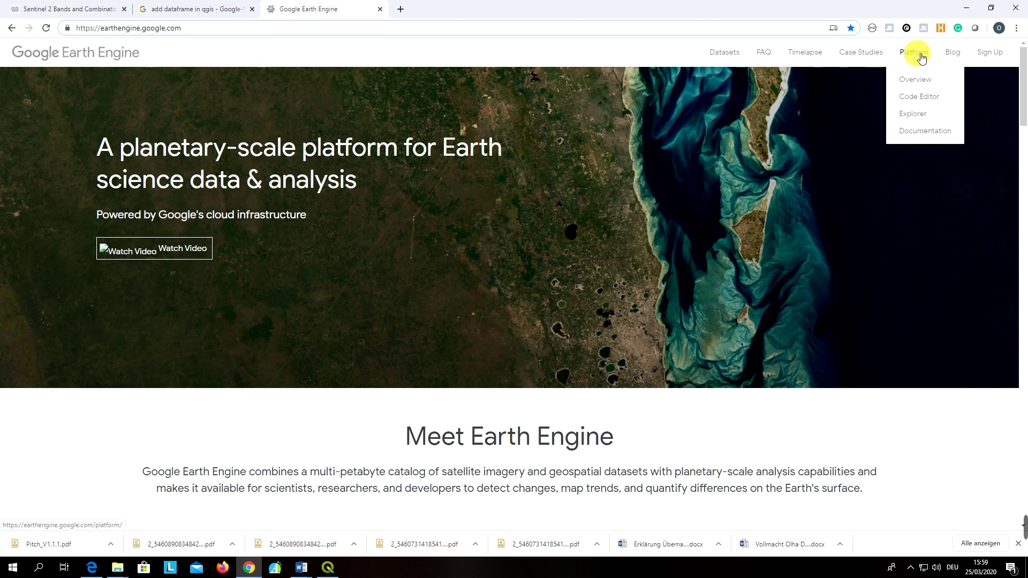
{"action": "right_click", "coordinate": [928, 118]}
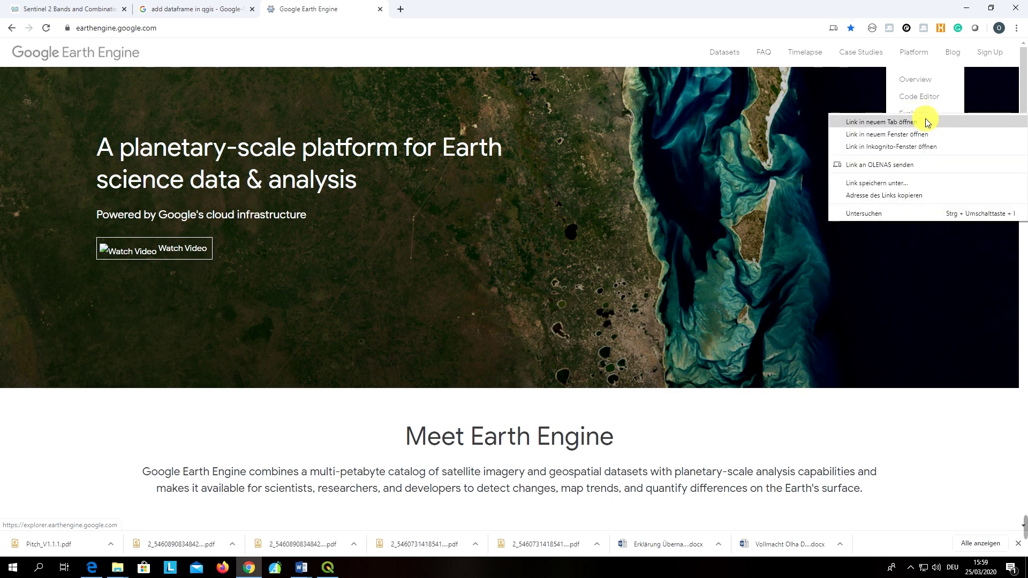
{"action": "left_click", "coordinate": [929, 122]}
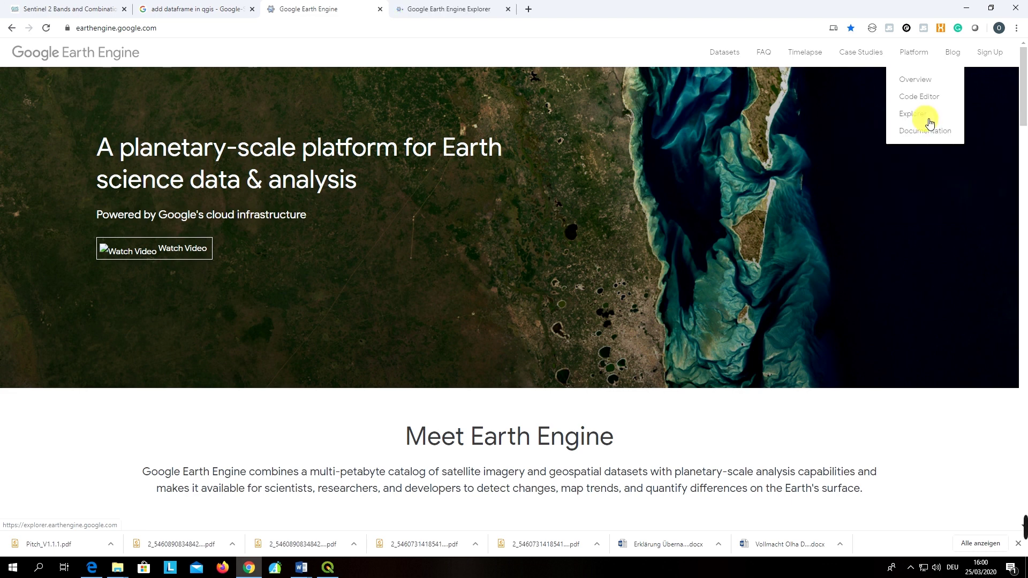
- Open the Code Editor page briefly, close it, and switch to the Google Earth Engine Explorer page
{"action": "left_click", "coordinate": [928, 98]}
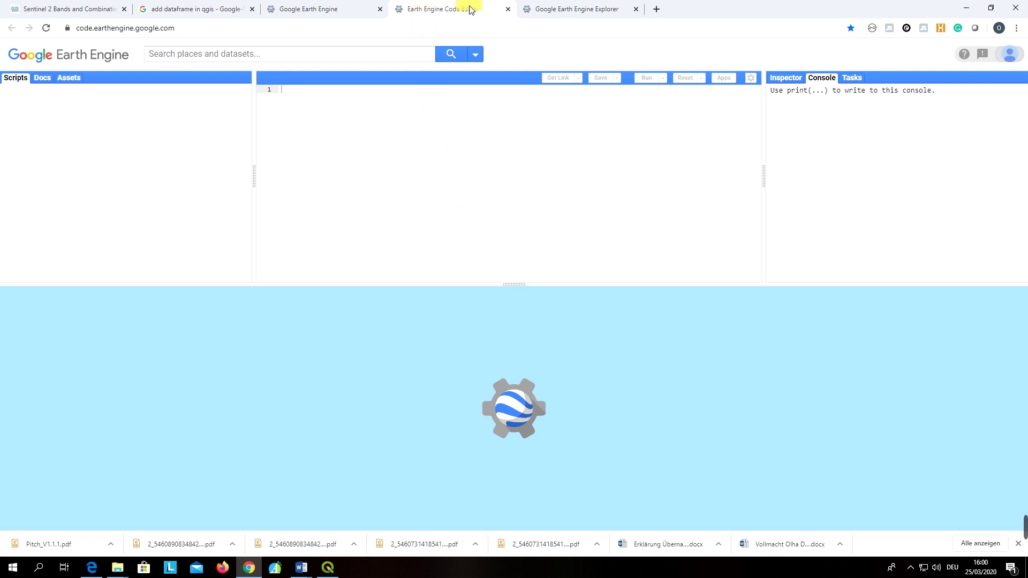
{"action": "left_click", "coordinate": [509, 10]}
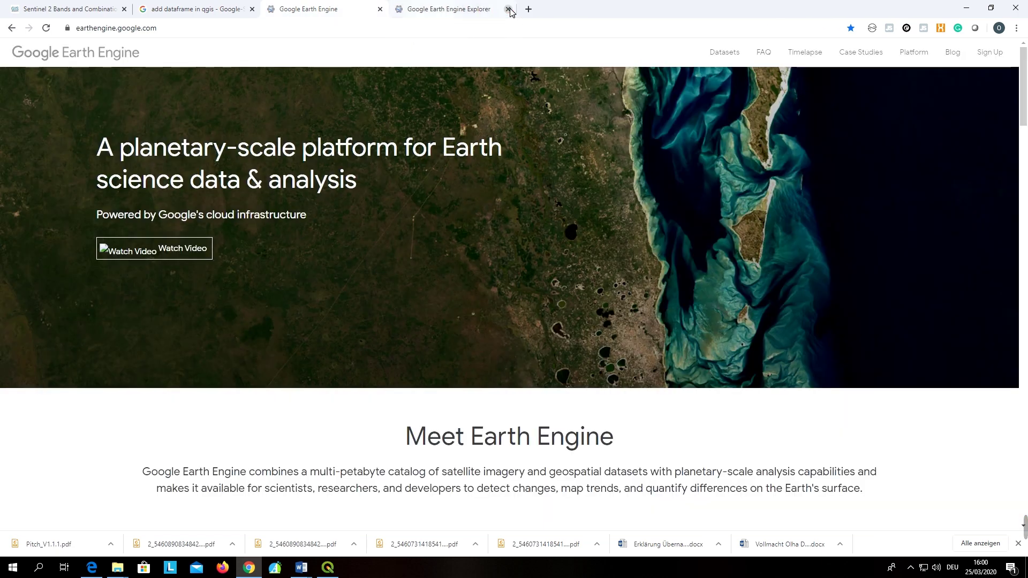
{"action": "left_click", "coordinate": [459, 12]}
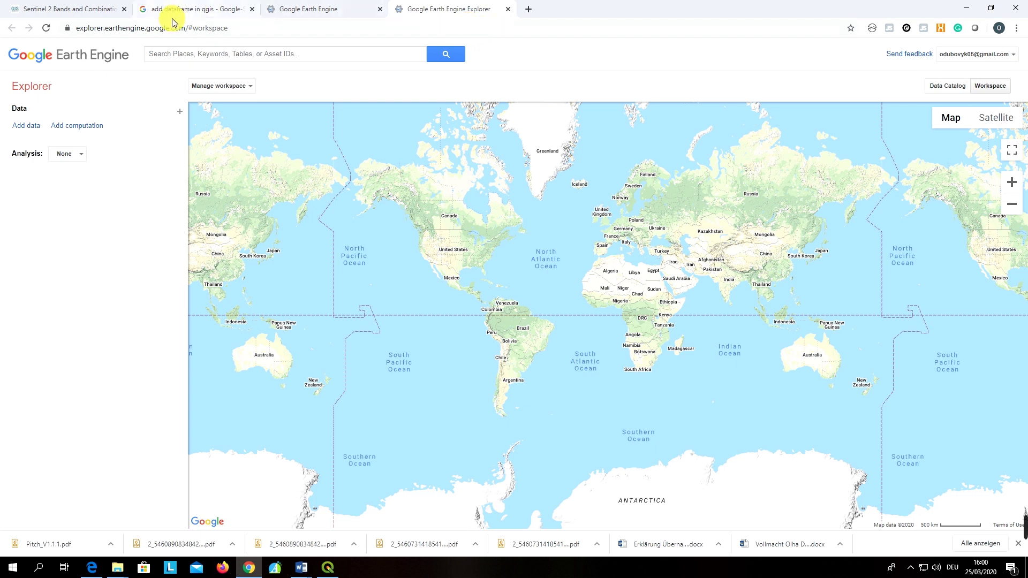
- Search for "new york" and centre the workspace map on New York, NY, USA, with the surrounding coast in view
{"action": "left_click", "coordinate": [228, 58]}
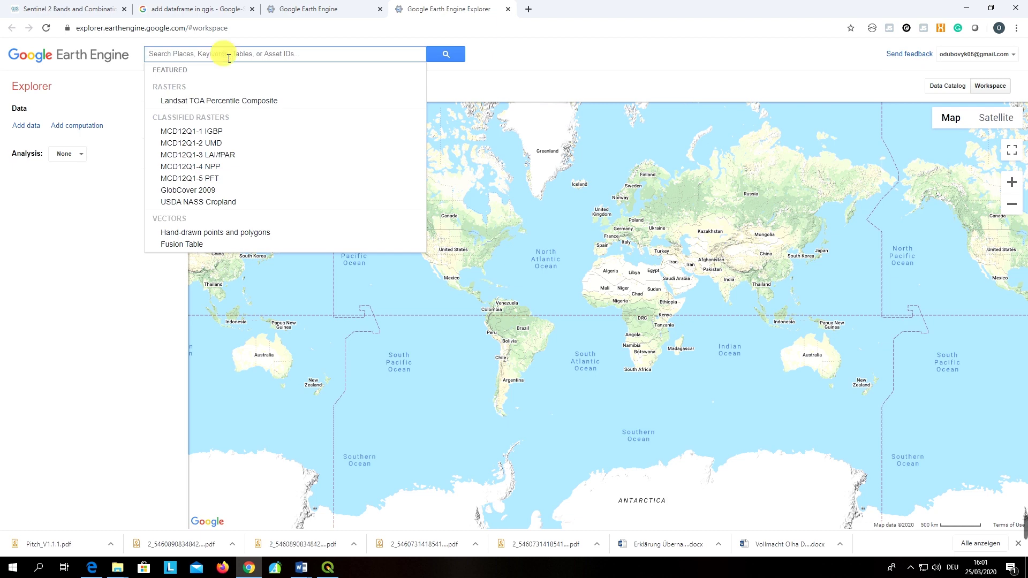
{"action": "type", "text": "new"}
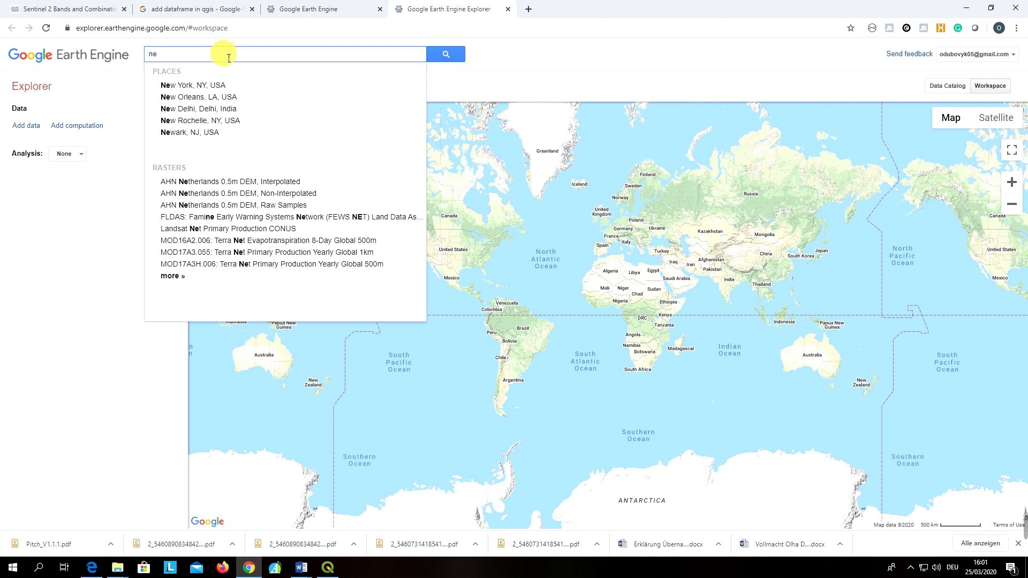
{"action": "type", "text": "w yor"}
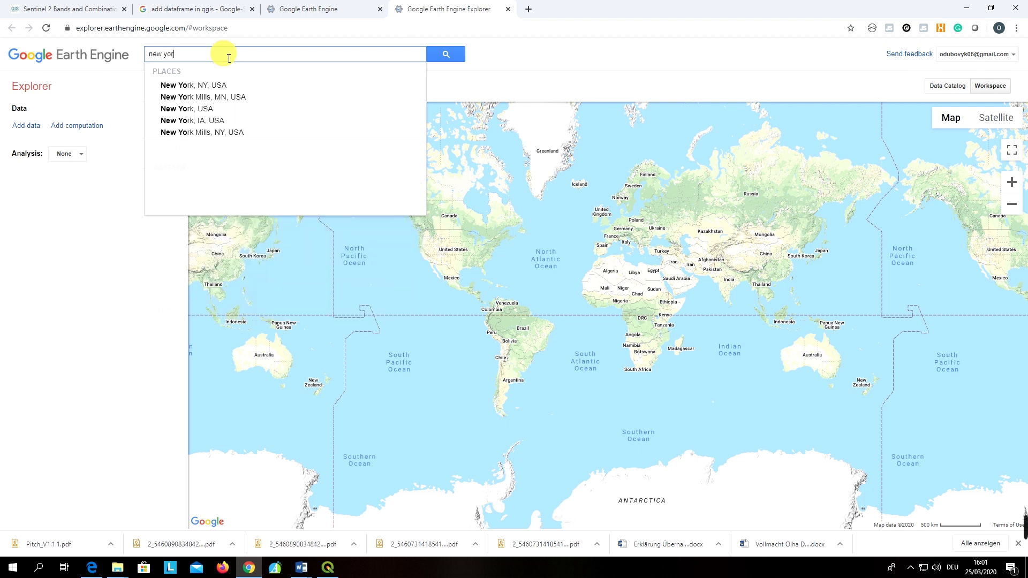
{"action": "type", "text": "k"}
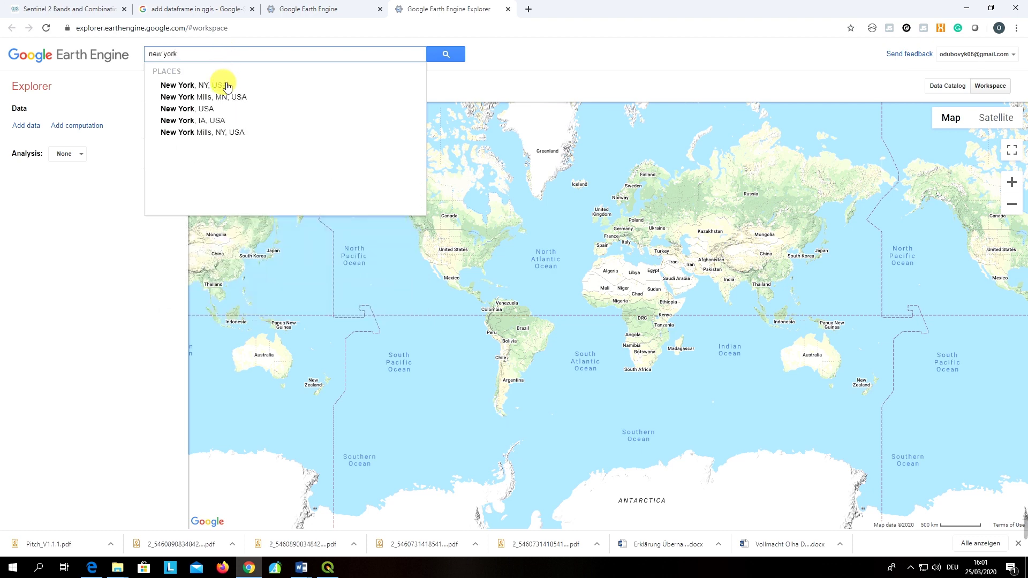
{"action": "left_click", "coordinate": [228, 87]}
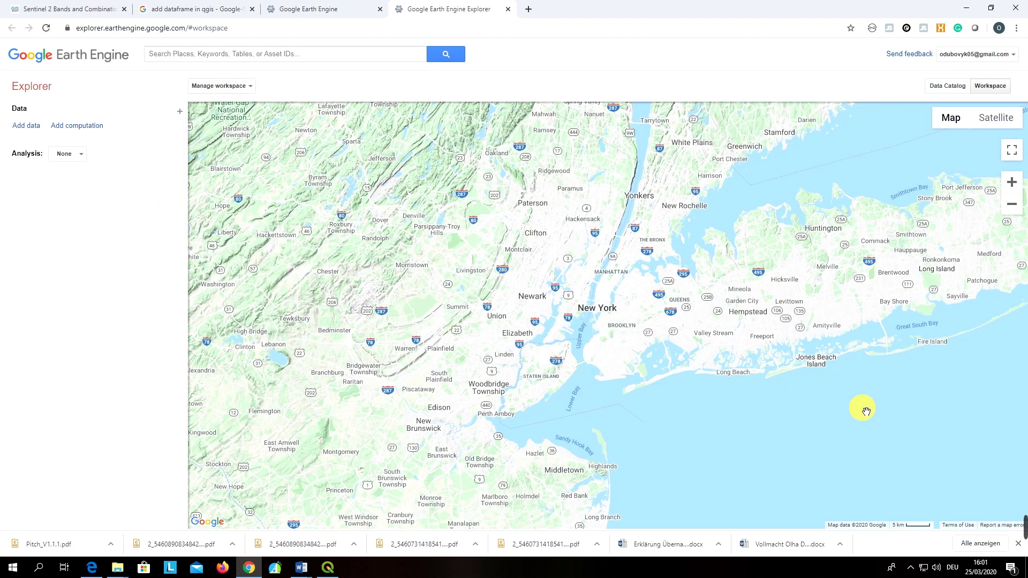
{"action": "scroll", "coordinate": [792, 390], "scroll_direction": "down", "scroll_amount": 2}
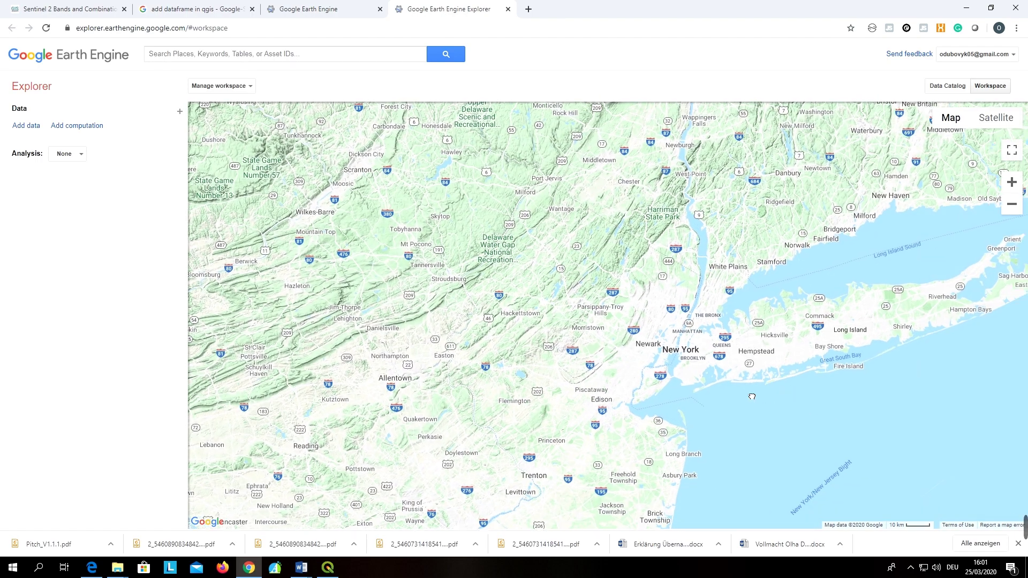
{"action": "left_click_drag", "start_coordinate": [790, 392], "coordinate": [700, 402]}
{"action": "scroll", "coordinate": [610, 389], "scroll_direction": "up", "scroll_amount": 2}
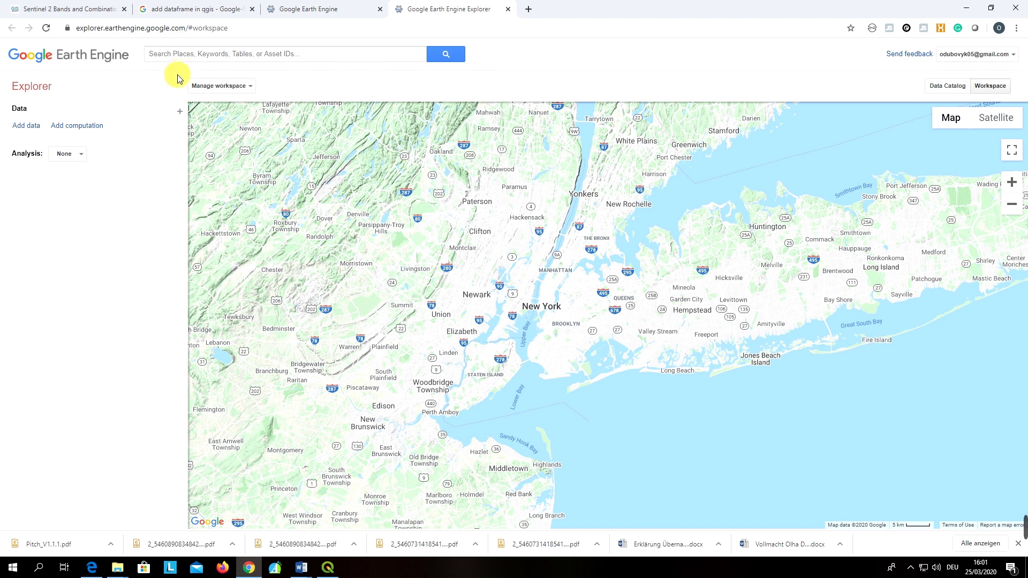
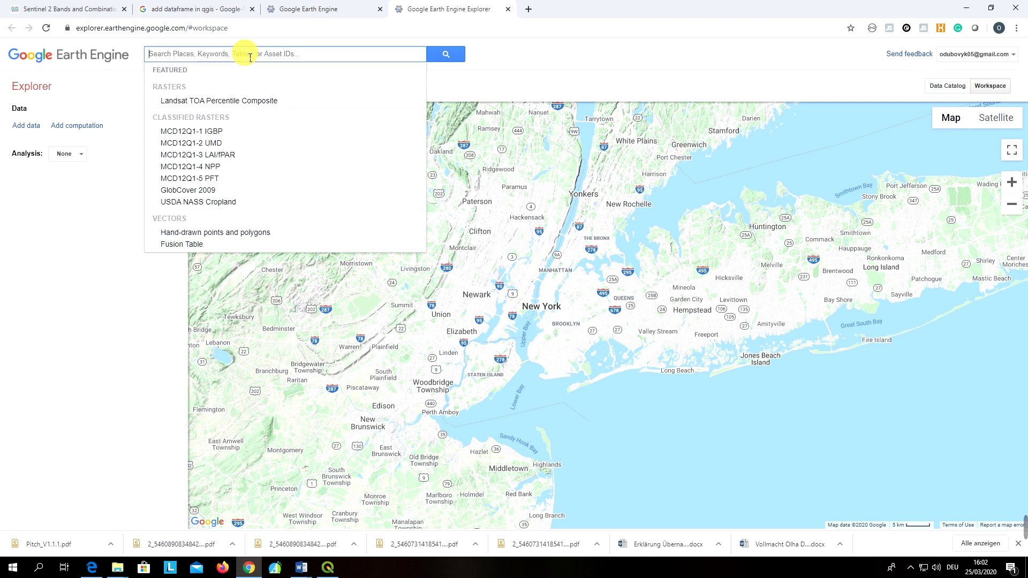
- Search the data catalog for "landsat" datasets
{"action": "type", "text": "lan"}
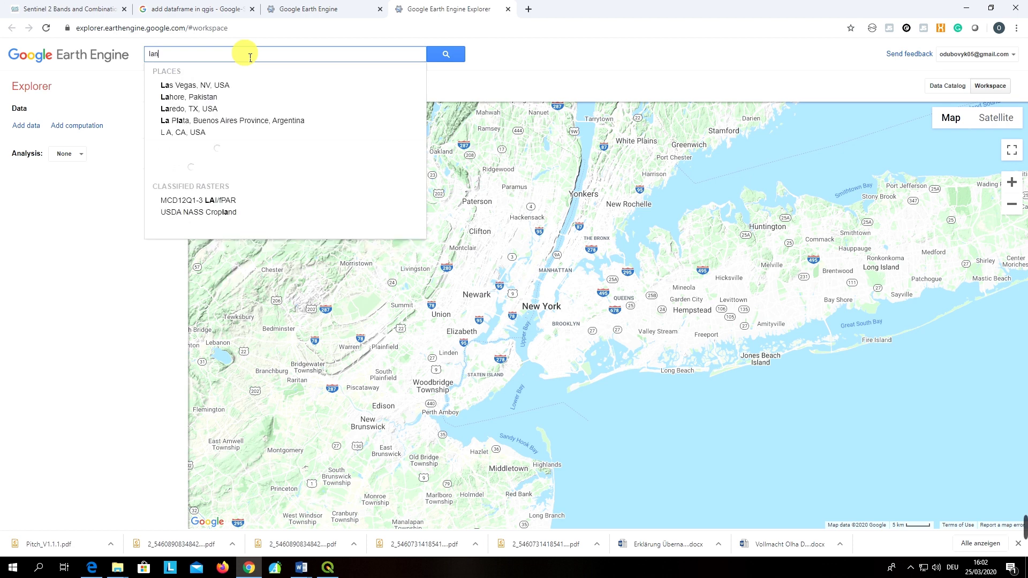
{"action": "type", "text": "dsat"}
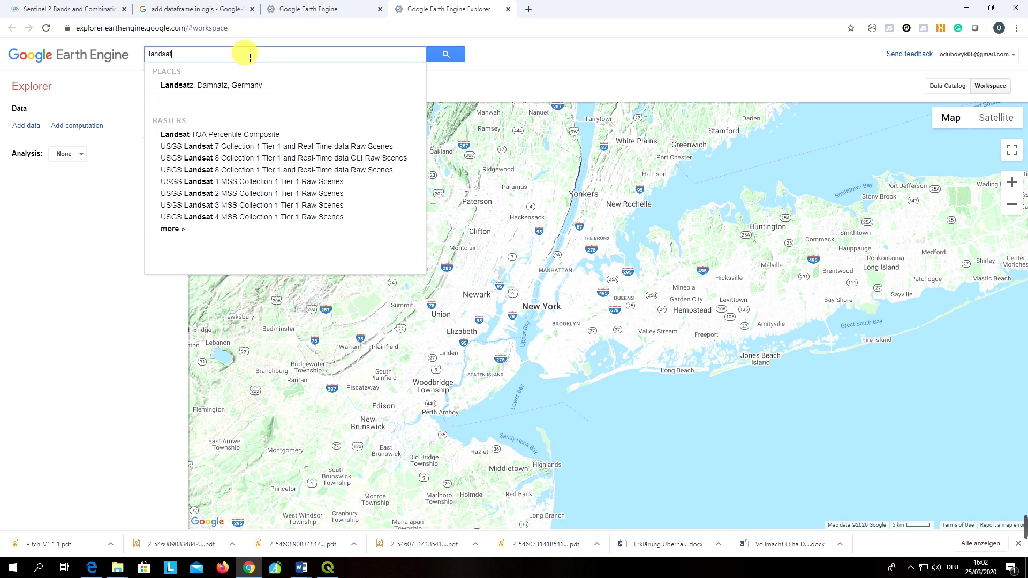
{"action": "type", "text": " 32"}
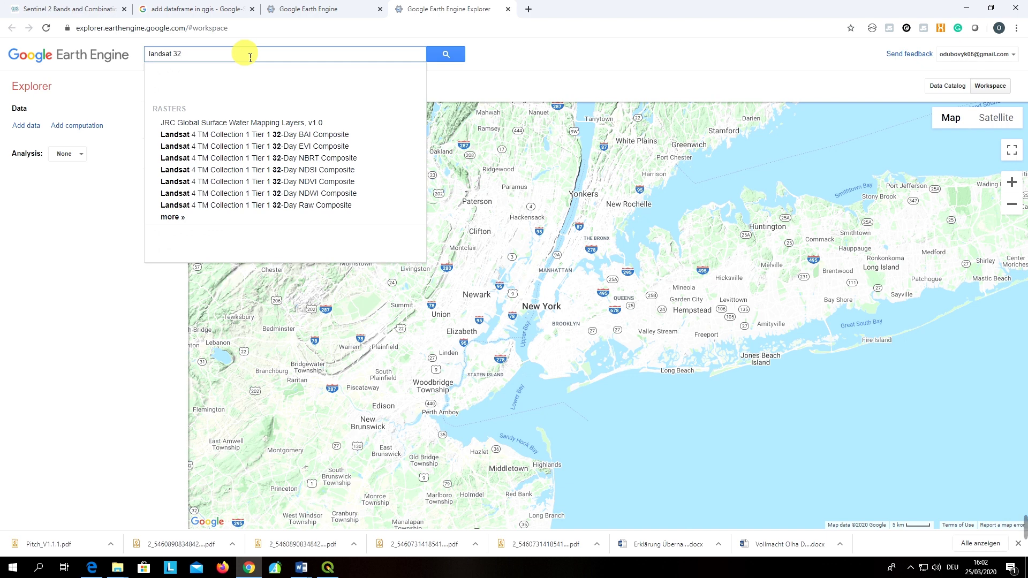
{"action": "key", "text": "BackSpace"}
{"action": "key", "text": "BackSpace"}
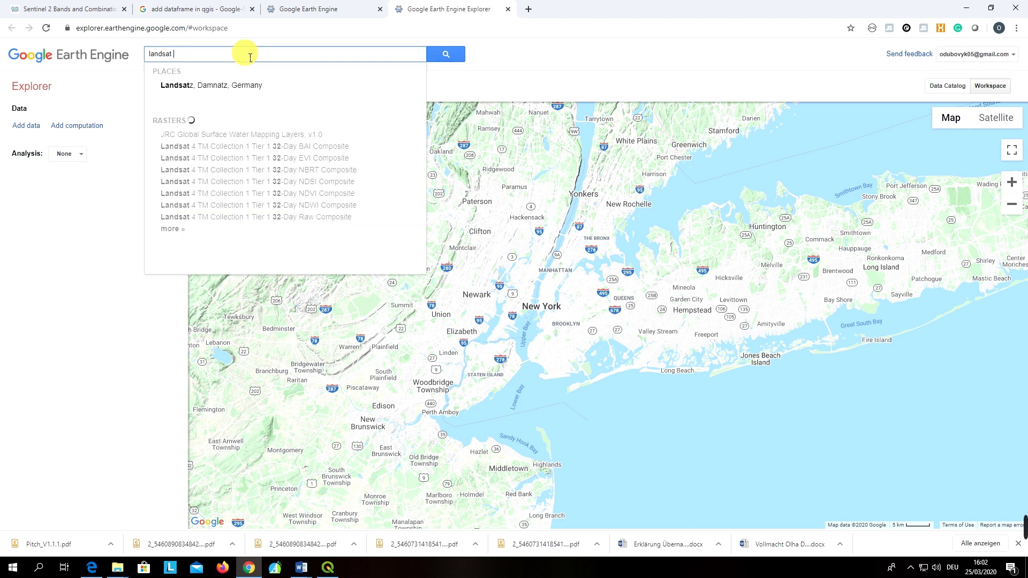
{"action": "left_click", "coordinate": [455, 51]}
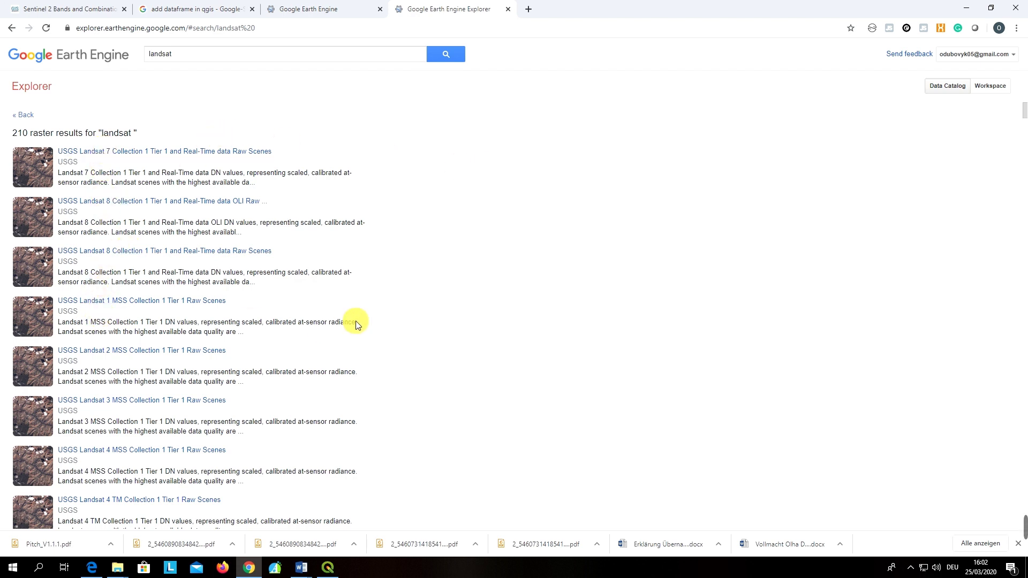
- Open the USGS Landsat 5 TM Collection 1 Tier 1 Raw Scenes dataset and examine its bands, bitmask and image properties
{"action": "scroll", "coordinate": [187, 284], "scroll_direction": "down", "scroll_amount": 4}
{"action": "scroll", "coordinate": [187, 294], "scroll_direction": "down", "scroll_amount": 1}
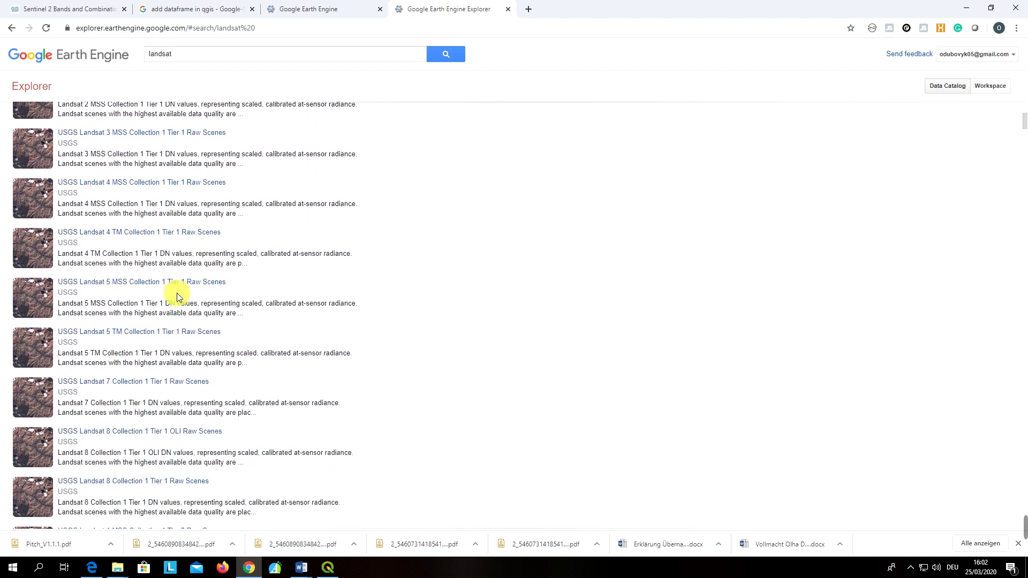
{"action": "right_click", "coordinate": [154, 333]}
{"action": "left_click", "coordinate": [145, 332]}
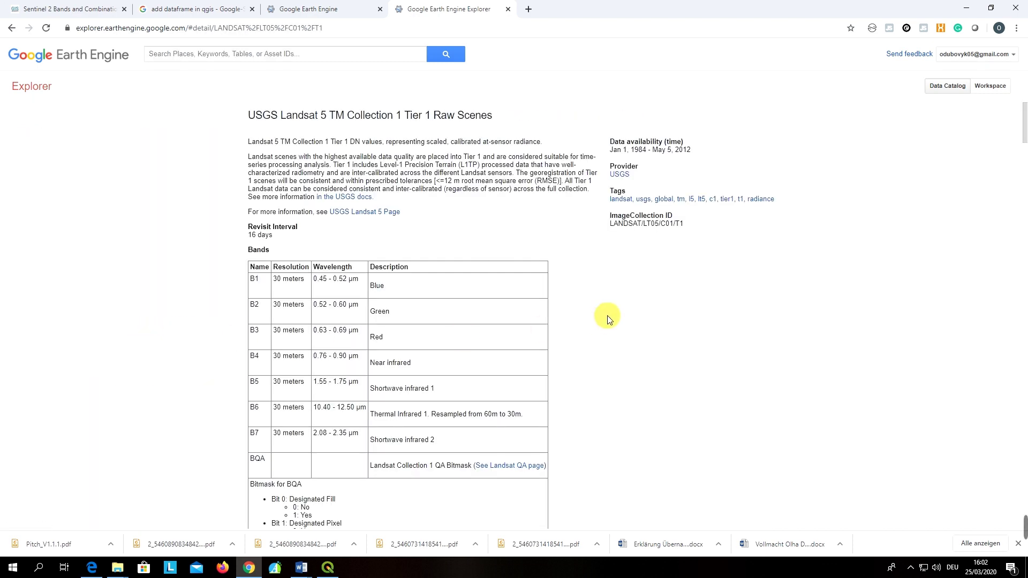
{"action": "scroll", "coordinate": [384, 327], "scroll_direction": "down", "scroll_amount": 1}
{"action": "scroll", "coordinate": [383, 326], "scroll_direction": "down", "scroll_amount": 12}
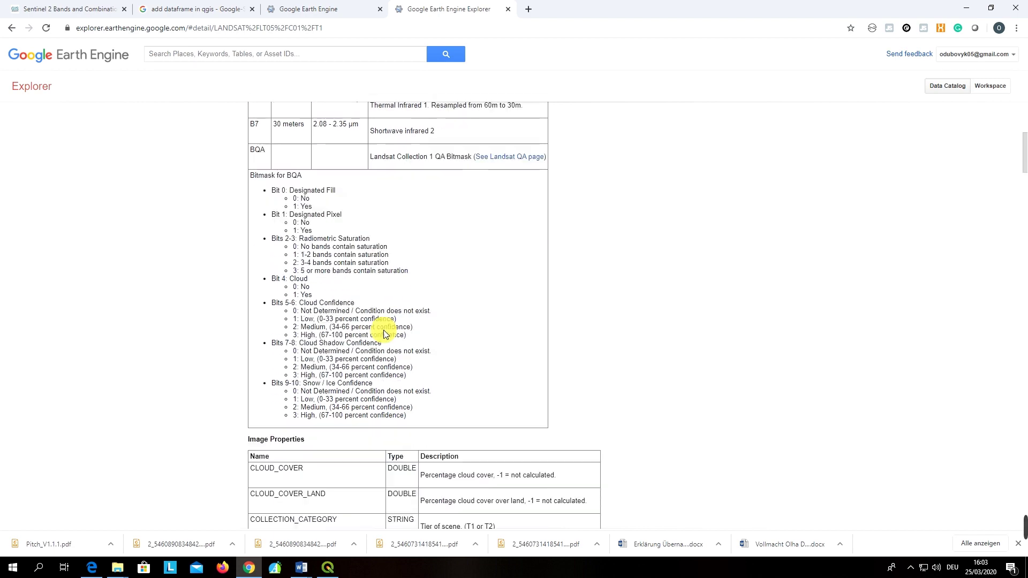
{"action": "scroll", "coordinate": [388, 347], "scroll_direction": "down", "scroll_amount": 3}
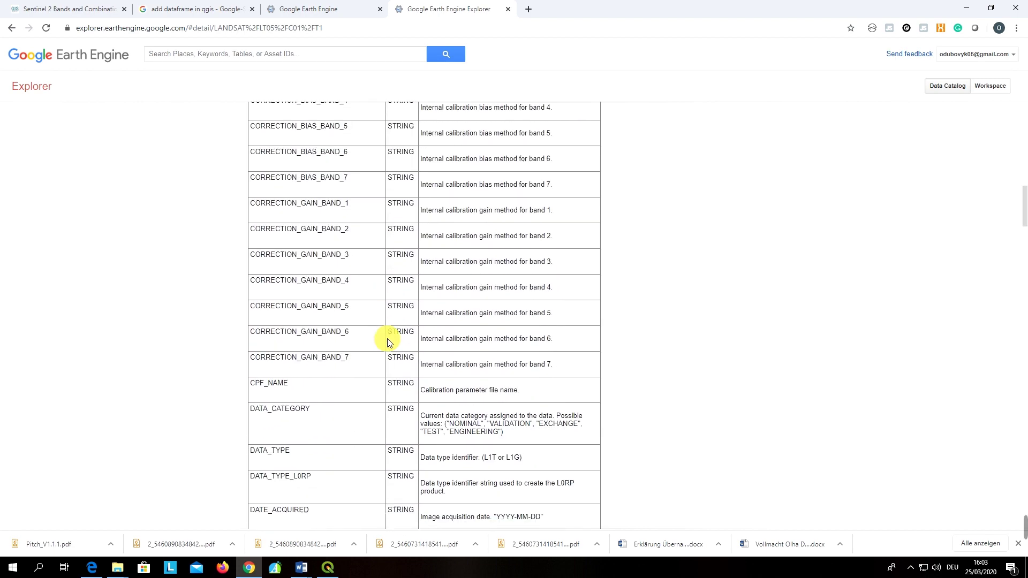
{"action": "scroll", "coordinate": [394, 336], "scroll_direction": "up", "scroll_amount": 15}
{"action": "scroll", "coordinate": [394, 335], "scroll_direction": "up", "scroll_amount": 2}
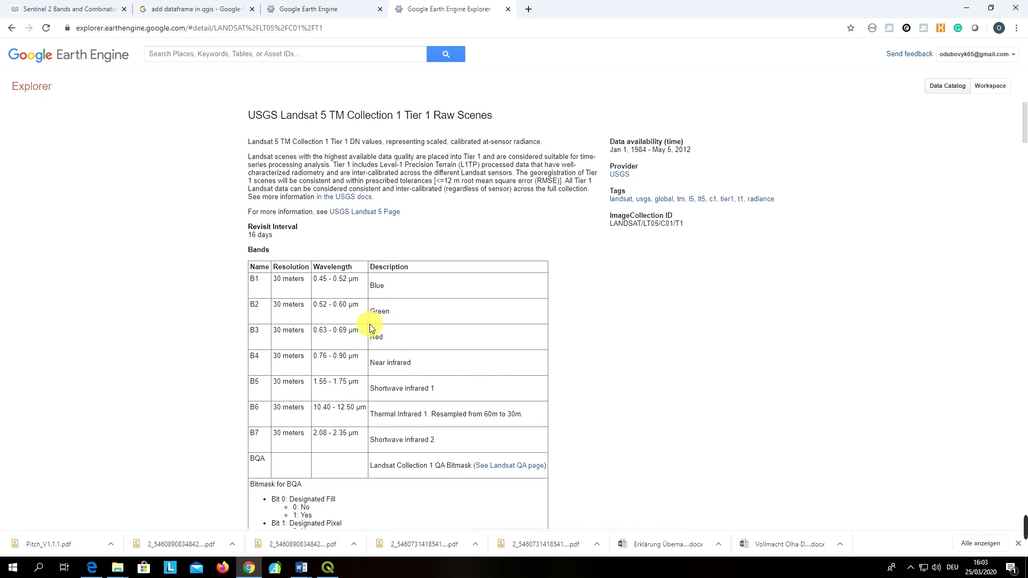
- Return to the Landsat search results and look through the available raw scene, surface reflectance, TOA and derived datasets
{"action": "left_click", "coordinate": [11, 28]}
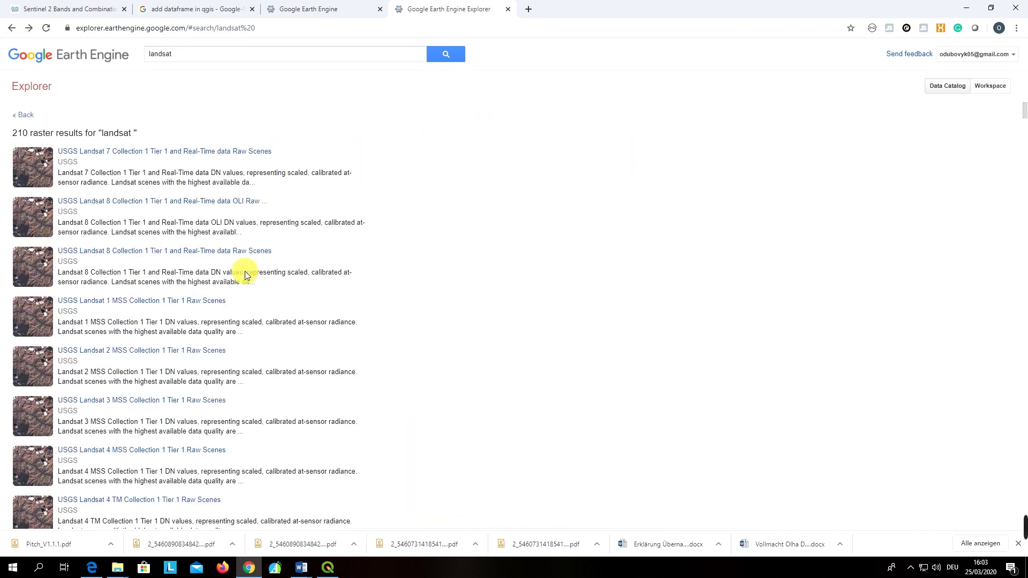
{"action": "scroll", "coordinate": [429, 291], "scroll_direction": "down", "scroll_amount": 5}
{"action": "scroll", "coordinate": [433, 295], "scroll_direction": "down", "scroll_amount": 10}
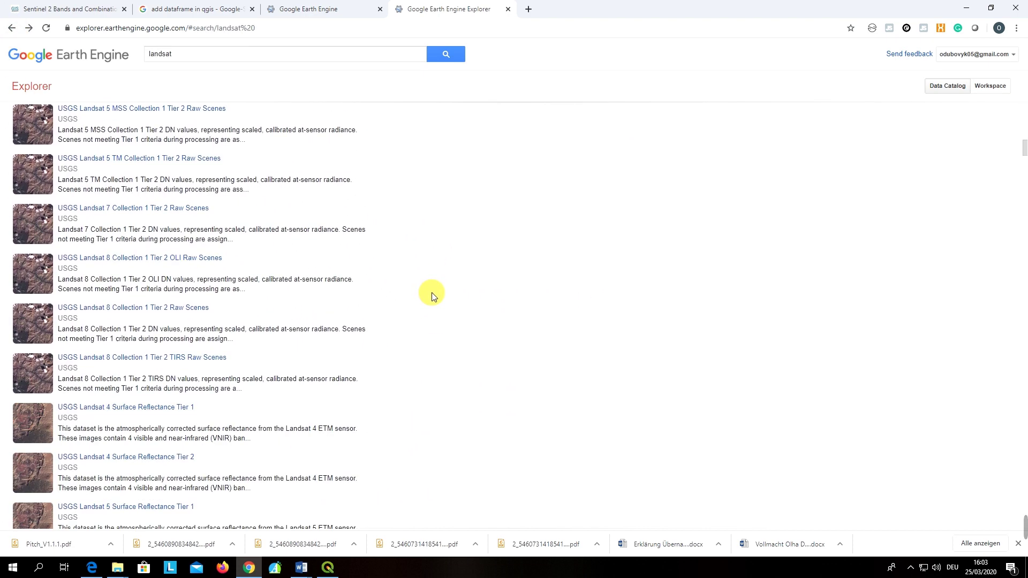
{"action": "scroll", "coordinate": [433, 295], "scroll_direction": "down", "scroll_amount": 1}
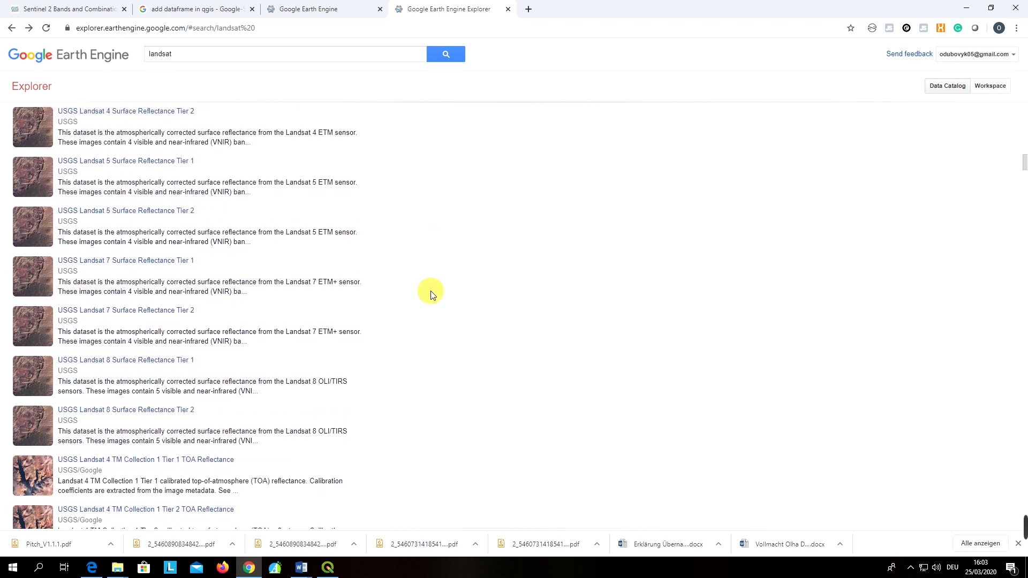
{"action": "scroll", "coordinate": [432, 295], "scroll_direction": "down", "scroll_amount": 3}
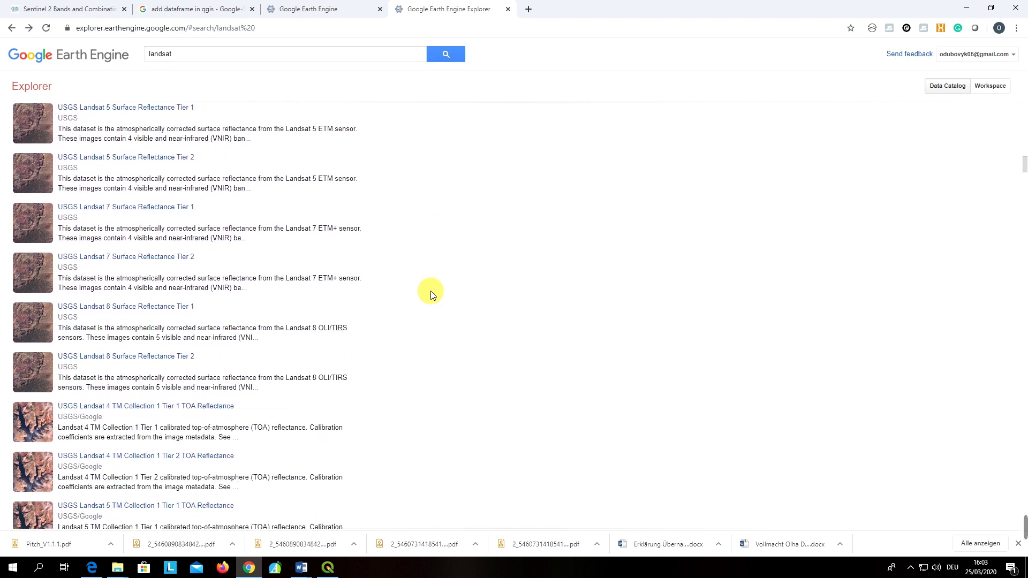
{"action": "scroll", "coordinate": [433, 295], "scroll_direction": "down", "scroll_amount": 8}
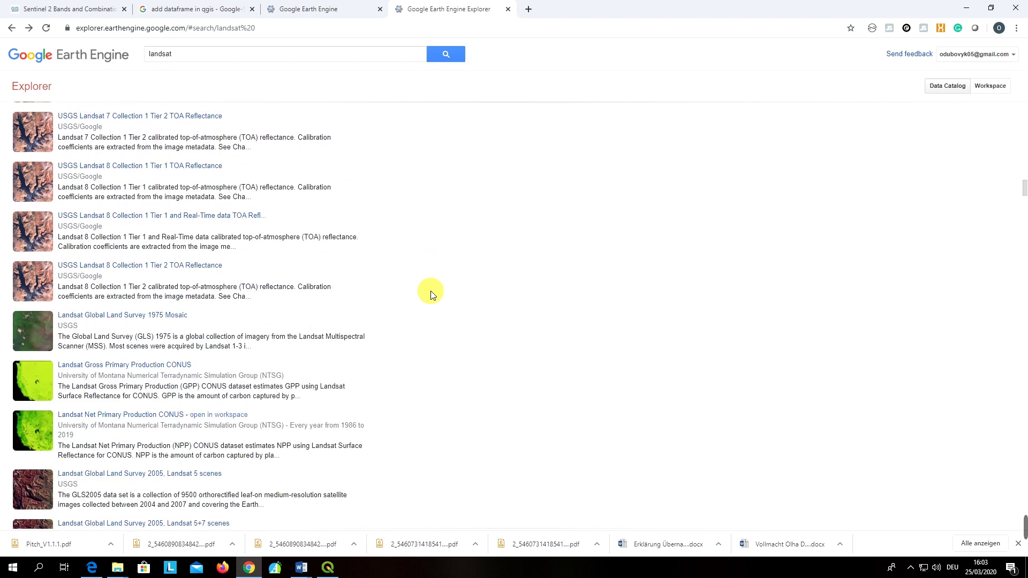
{"action": "scroll", "coordinate": [433, 295], "scroll_direction": "down", "scroll_amount": 4}
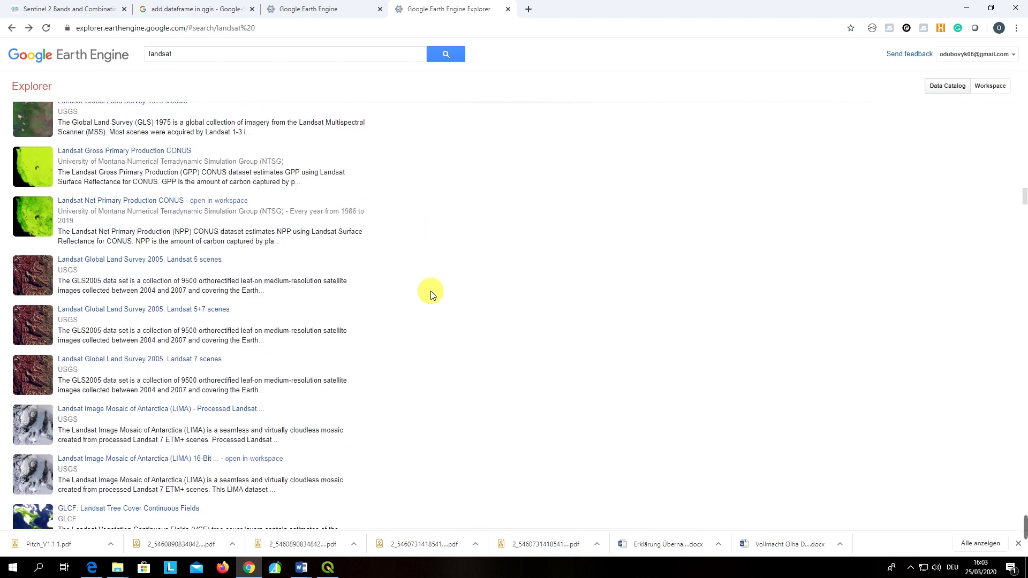
{"action": "scroll", "coordinate": [433, 295], "scroll_direction": "down", "scroll_amount": 7}
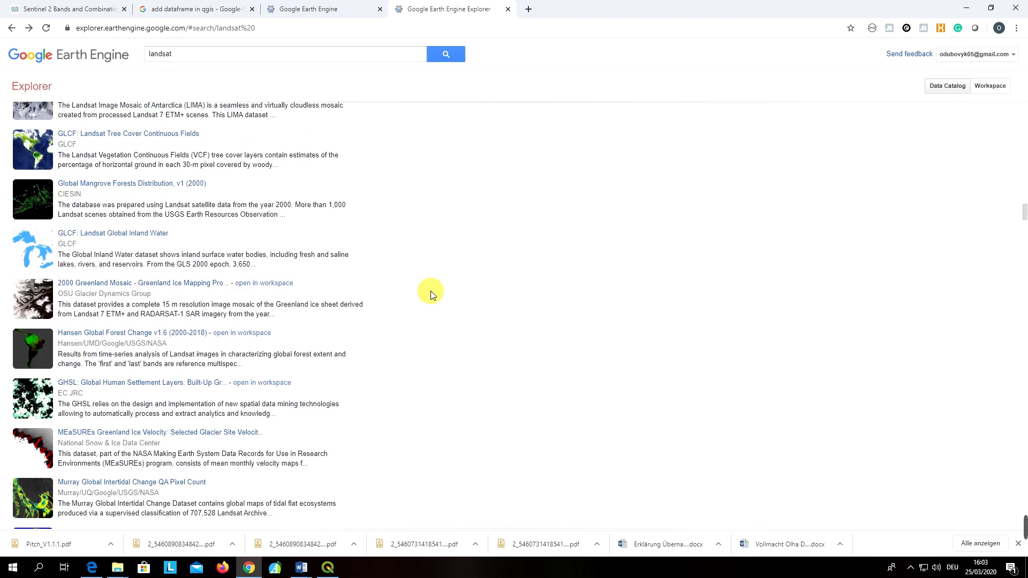
{"action": "scroll", "coordinate": [432, 295], "scroll_direction": "down", "scroll_amount": 5}
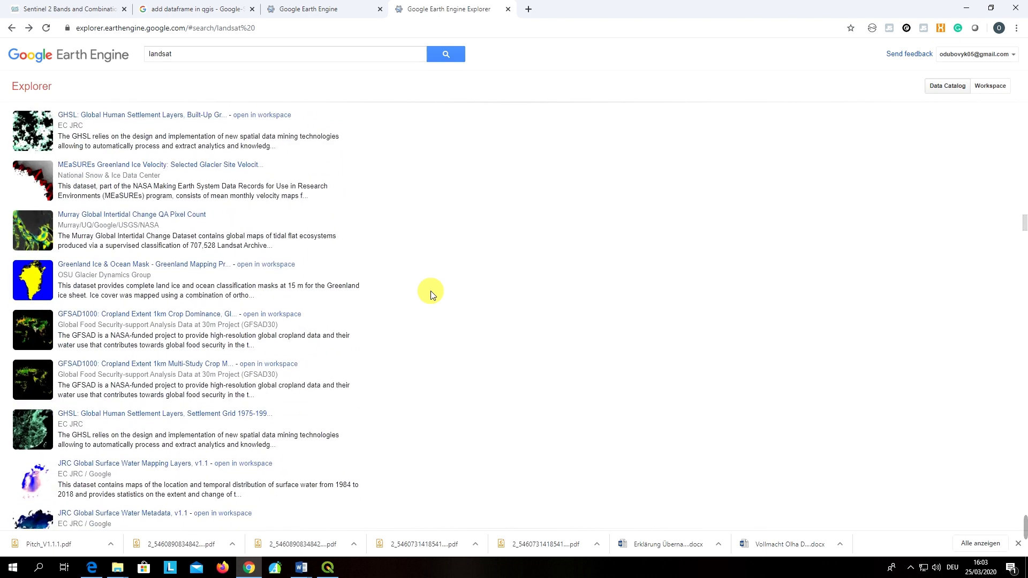
{"action": "double_click", "coordinate": [213, 53]}
{"action": "key", "text": "BackSpace"}
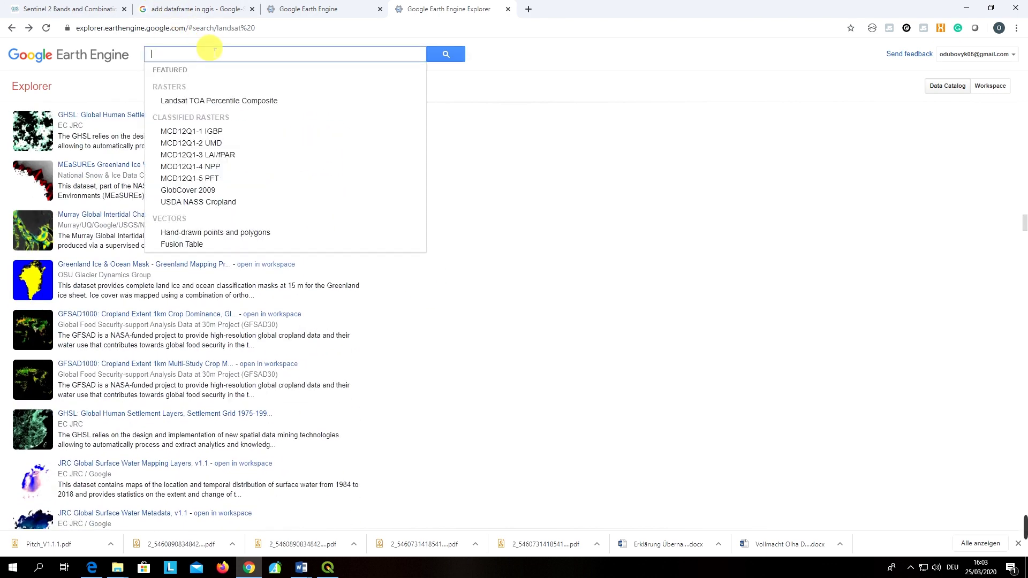
{"action": "type", "text": "landsat "}
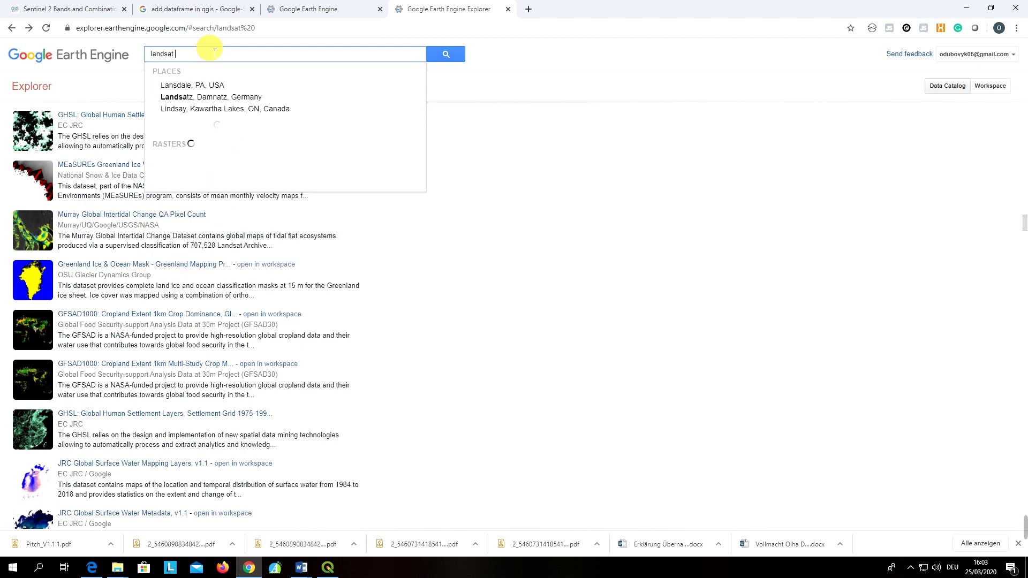
{"action": "type", "text": "32"}
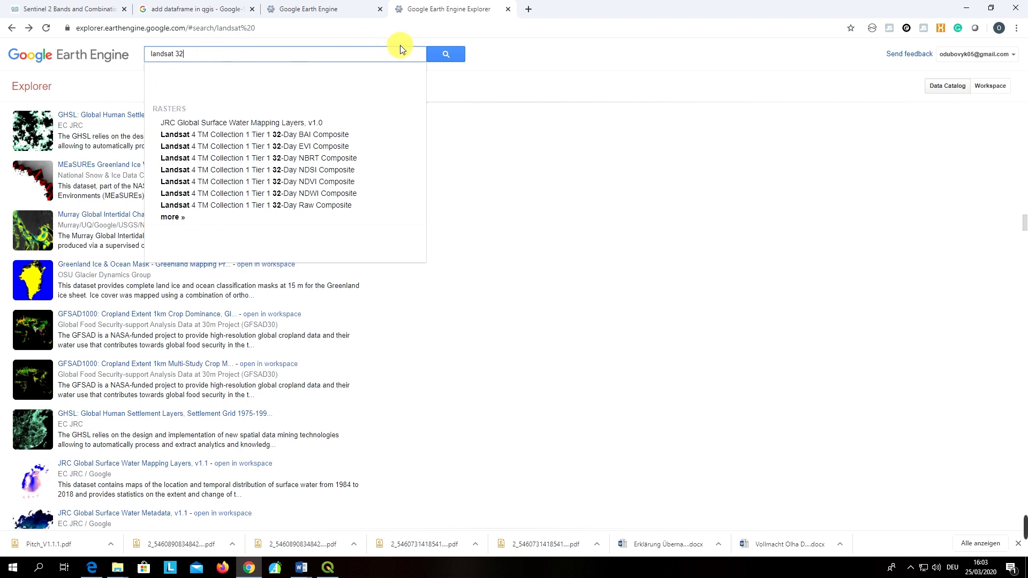
{"action": "key", "text": "BackSpace"}
{"action": "key", "text": "BackSpace"}
{"action": "key", "text": "BackSpace"}
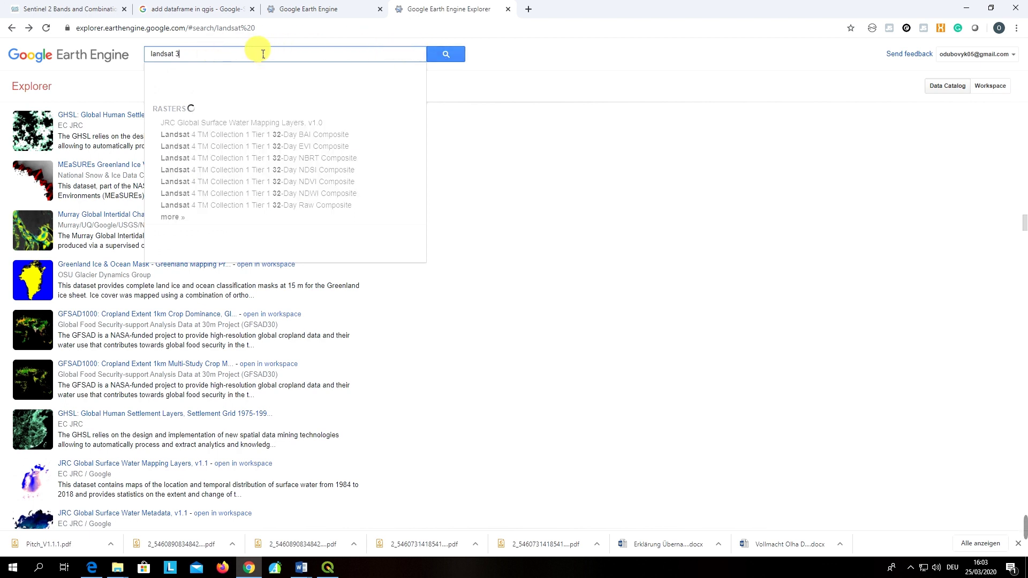
{"action": "left_click", "coordinate": [585, 266]}
- Look through the remaining Landsat search results and find "32" within the page to locate the 32-day composites
{"action": "scroll", "coordinate": [586, 266], "scroll_direction": "down", "scroll_amount": 10}
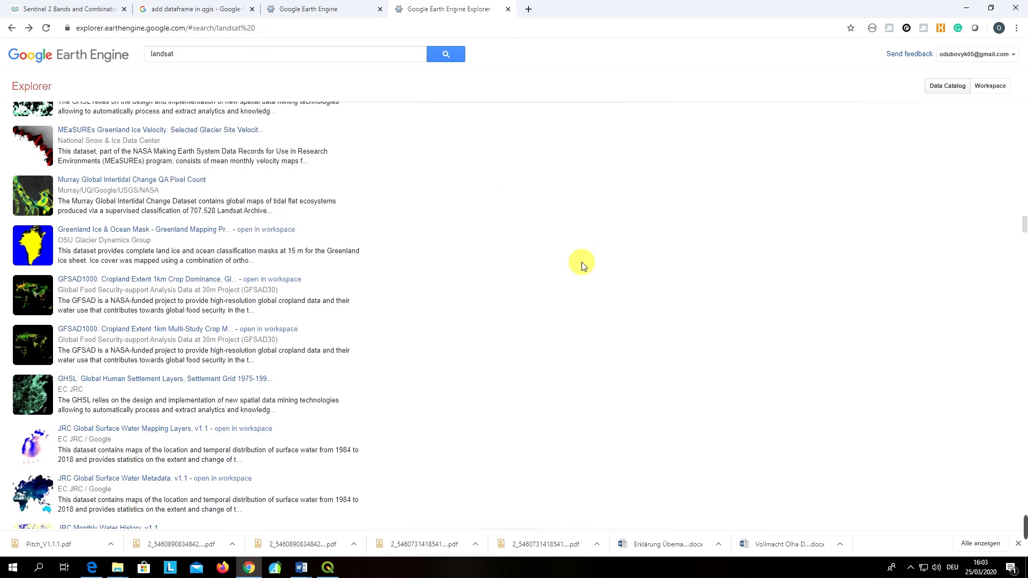
{"action": "scroll", "coordinate": [583, 266], "scroll_direction": "down", "scroll_amount": 10}
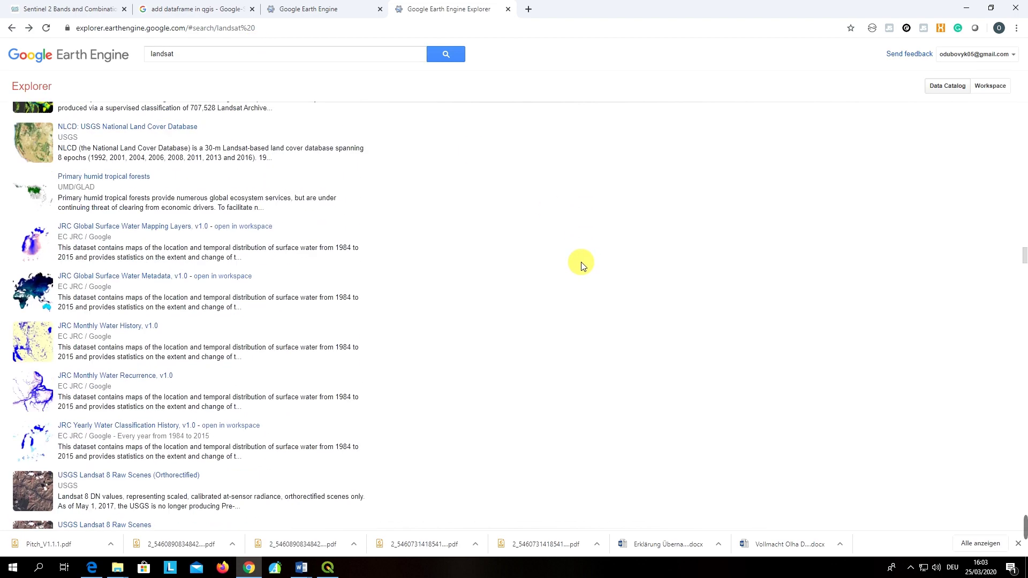
{"action": "scroll", "coordinate": [583, 266], "scroll_direction": "down", "scroll_amount": 10}
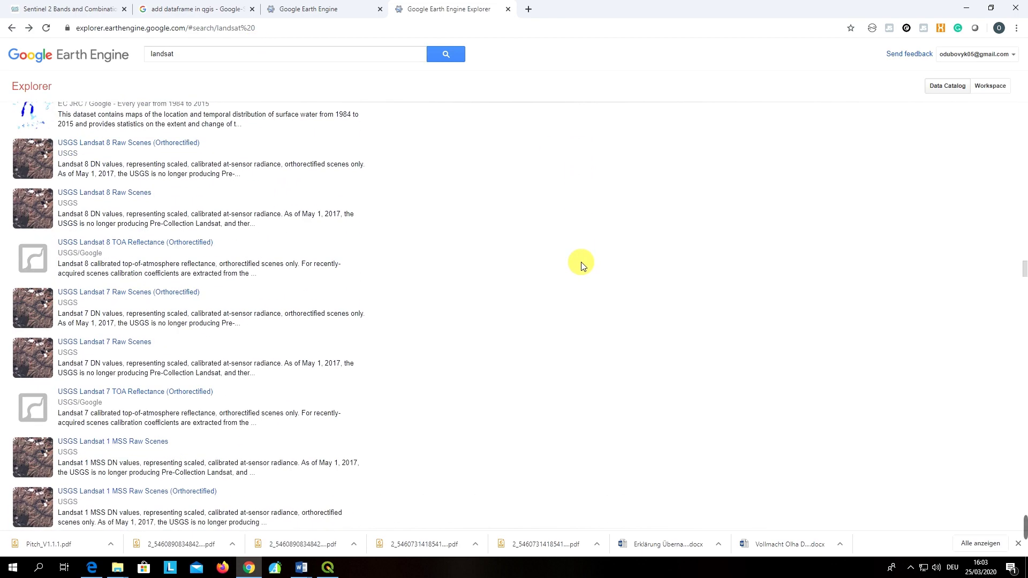
{"action": "scroll", "coordinate": [583, 266], "scroll_direction": "down", "scroll_amount": 10}
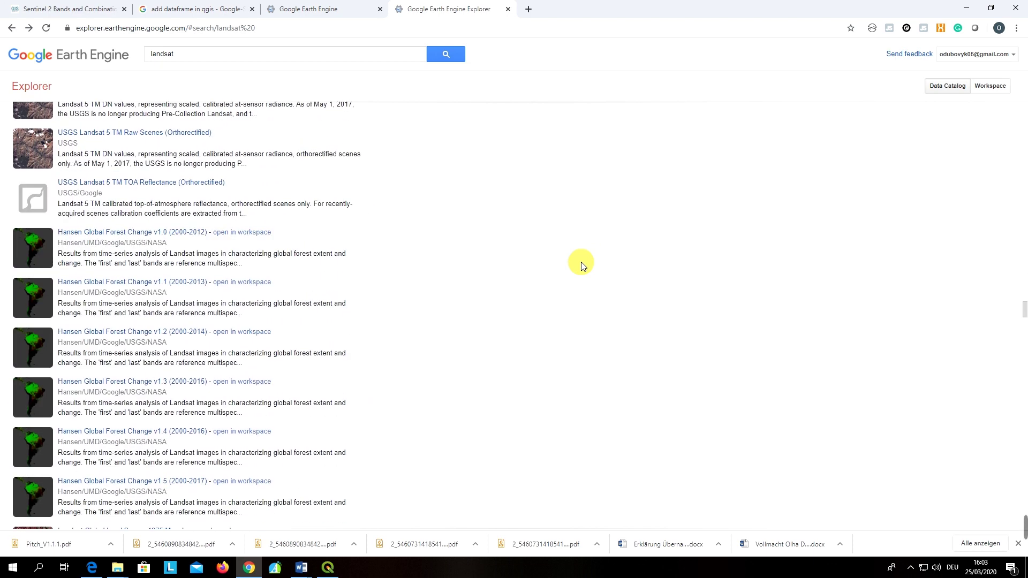
{"action": "scroll", "coordinate": [583, 266], "scroll_direction": "up", "scroll_amount": 6}
{"action": "key", "text": "ctrl+f"}
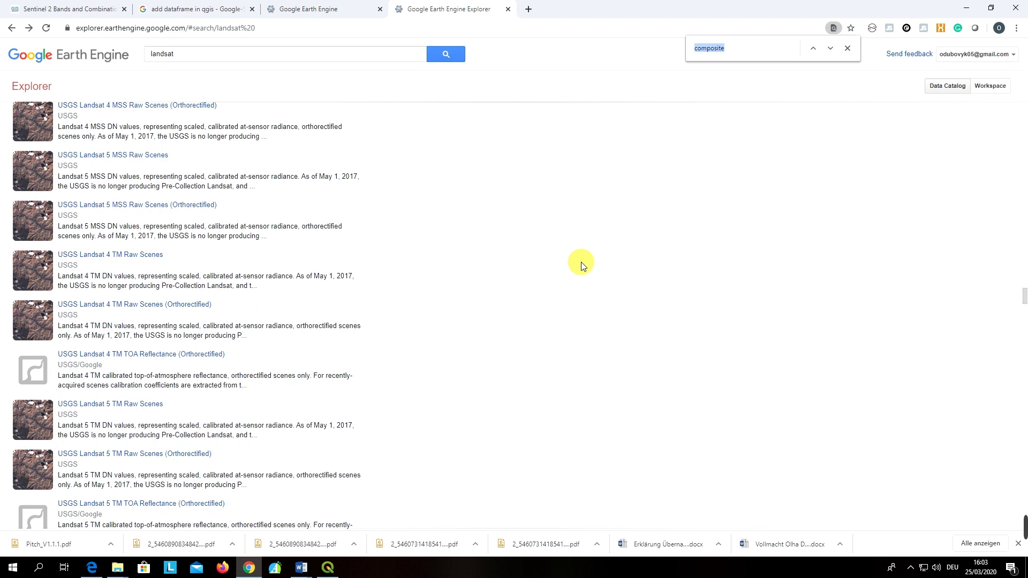
{"action": "type", "text": "32"}
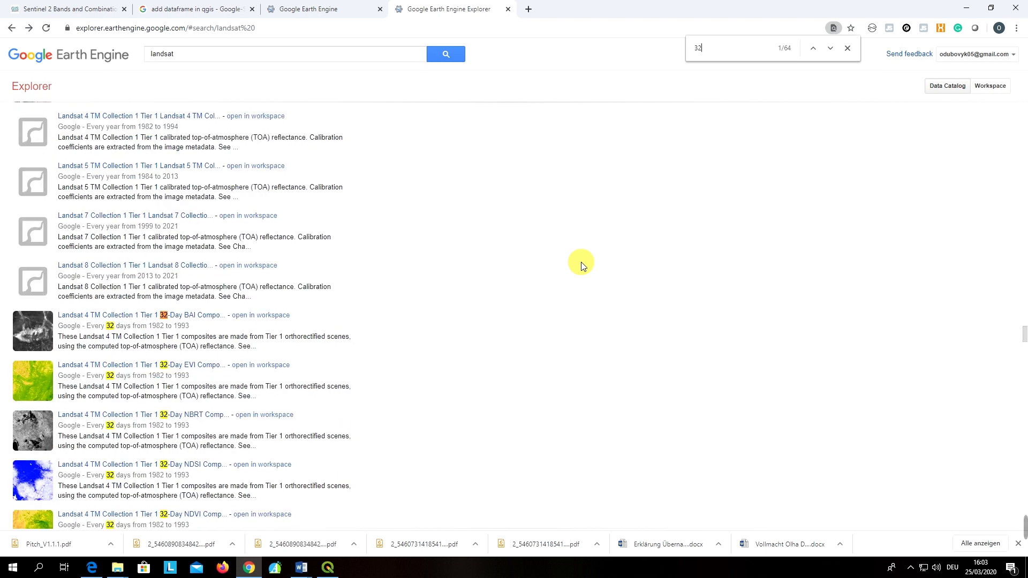
- Open the Landsat 7 Collection 1 Tier 1 32-Day TOA Reflectance Composite from the results and add it to the workspace
{"action": "scroll", "coordinate": [583, 266], "scroll_direction": "down", "scroll_amount": 3}
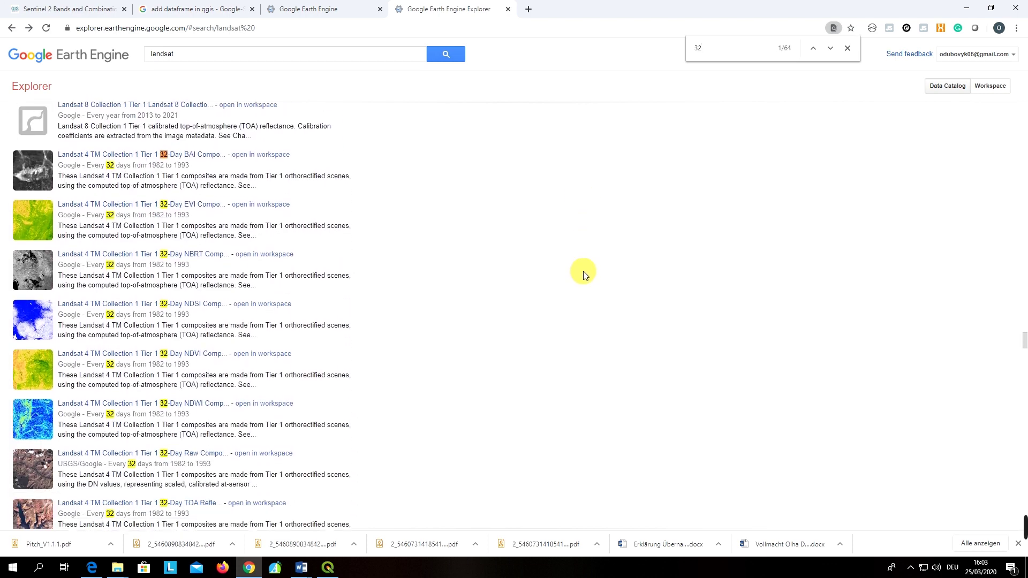
{"action": "scroll", "coordinate": [583, 274], "scroll_direction": "down", "scroll_amount": 7}
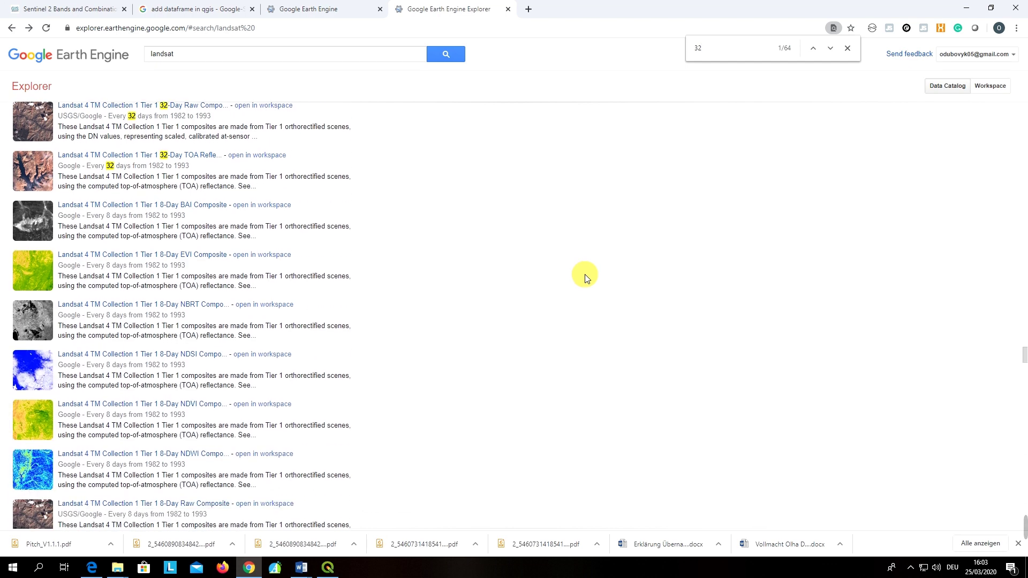
{"action": "scroll", "coordinate": [585, 277], "scroll_direction": "down", "scroll_amount": 12}
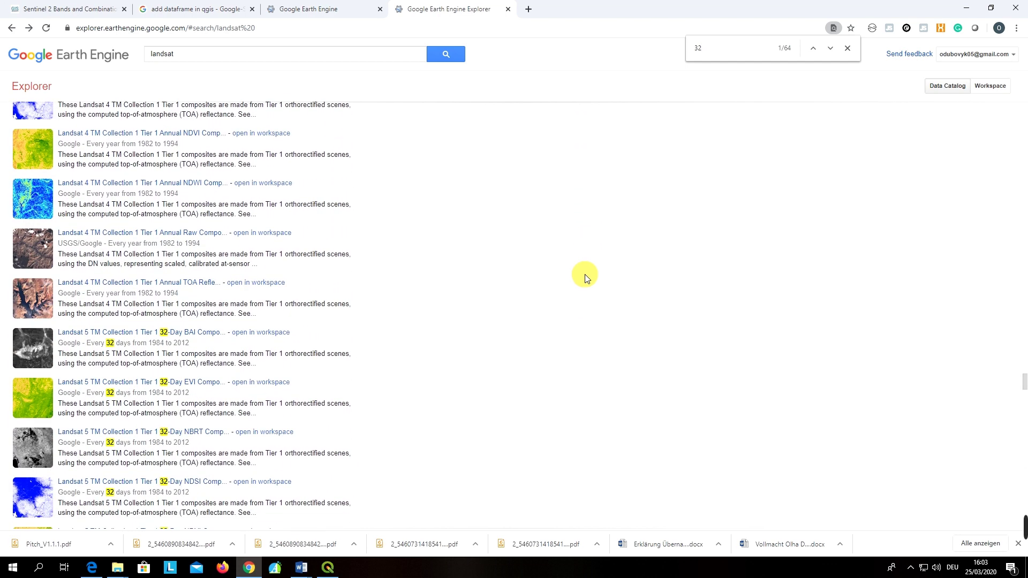
{"action": "scroll", "coordinate": [585, 277], "scroll_direction": "down", "scroll_amount": 3}
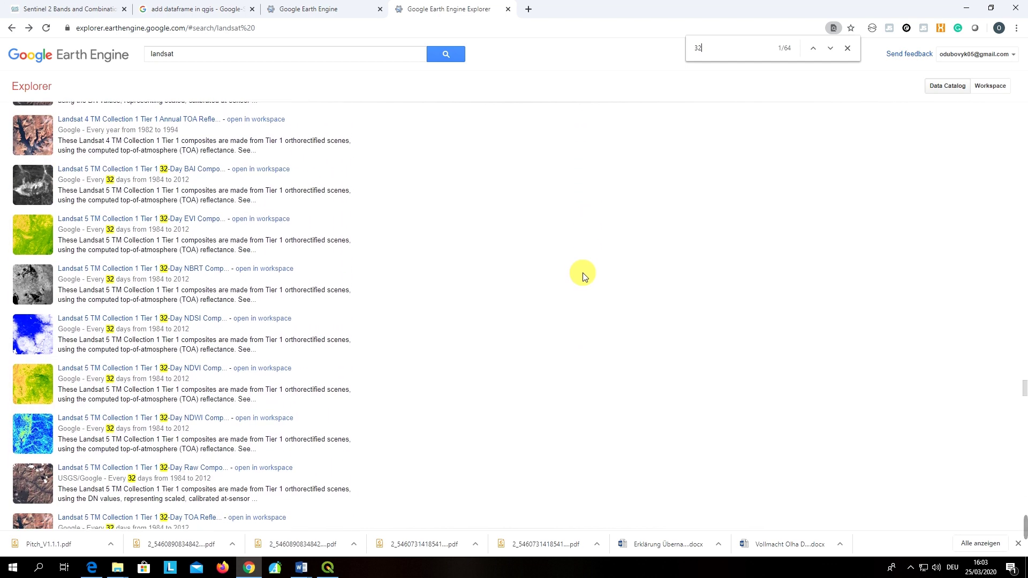
{"action": "scroll", "coordinate": [583, 276], "scroll_direction": "down", "scroll_amount": 6}
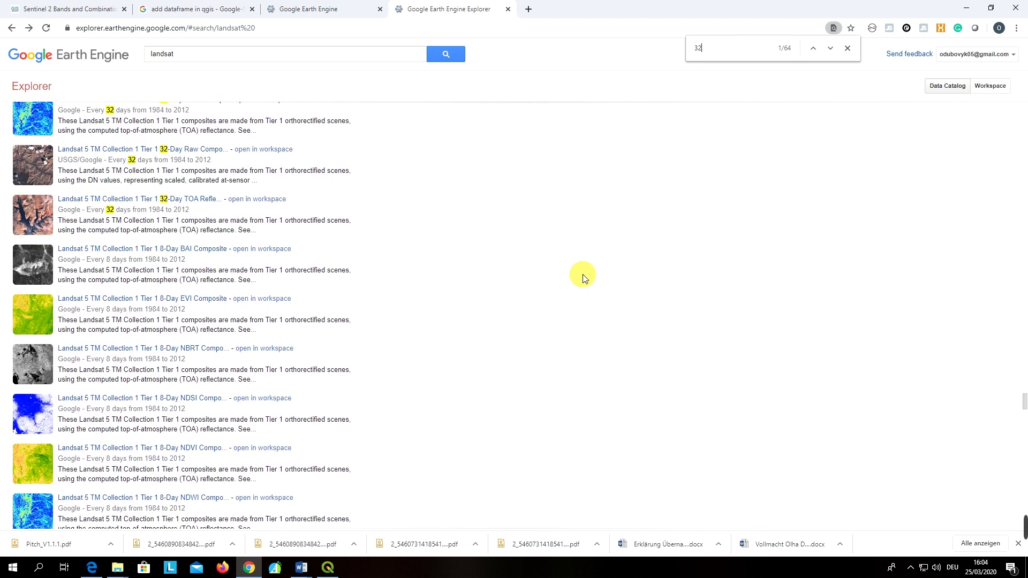
{"action": "scroll", "coordinate": [584, 277], "scroll_direction": "down", "scroll_amount": 3}
{"action": "scroll", "coordinate": [585, 277], "scroll_direction": "down", "scroll_amount": 9}
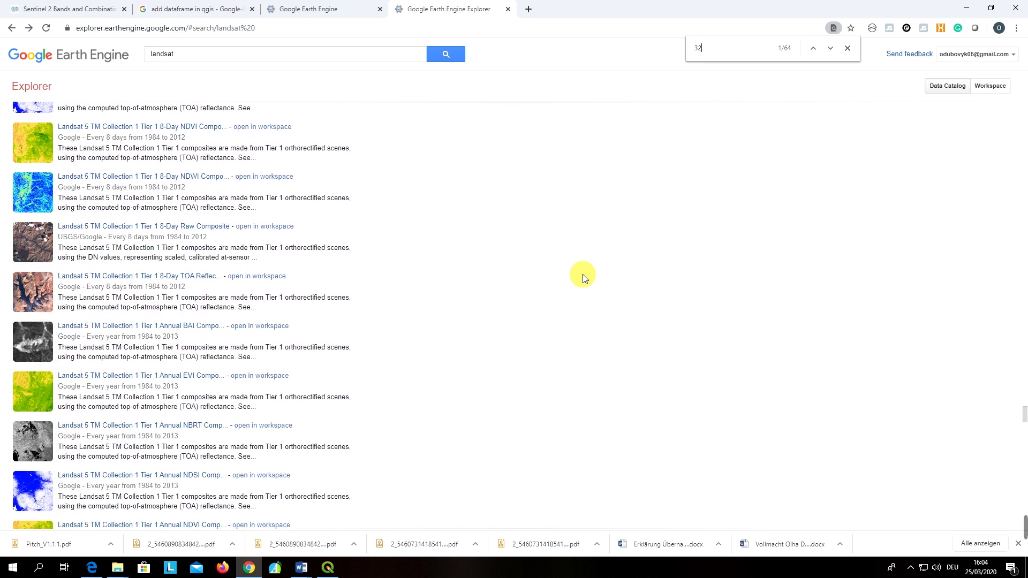
{"action": "scroll", "coordinate": [583, 277], "scroll_direction": "down", "scroll_amount": 3}
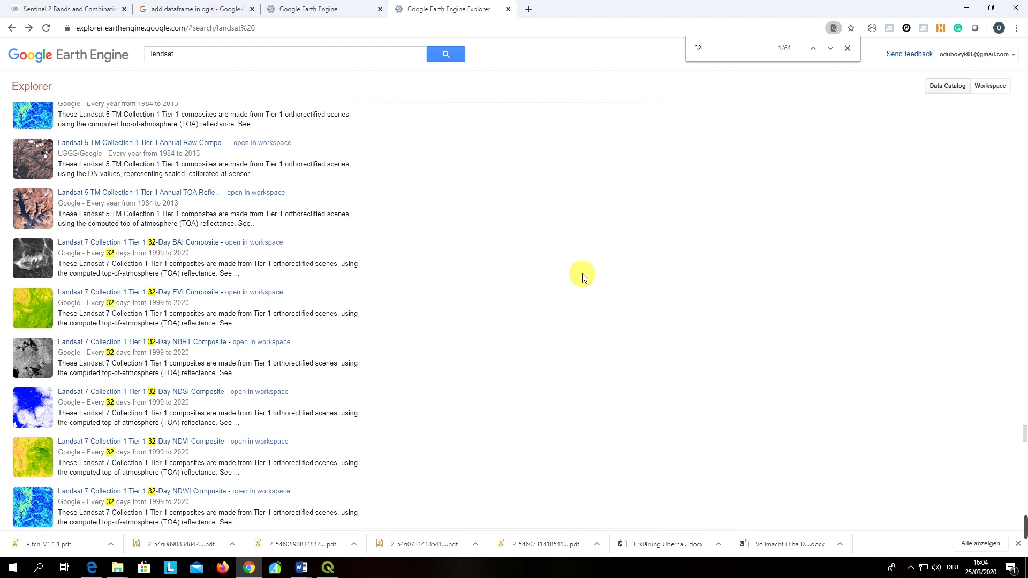
{"action": "scroll", "coordinate": [584, 276], "scroll_direction": "down", "scroll_amount": 3}
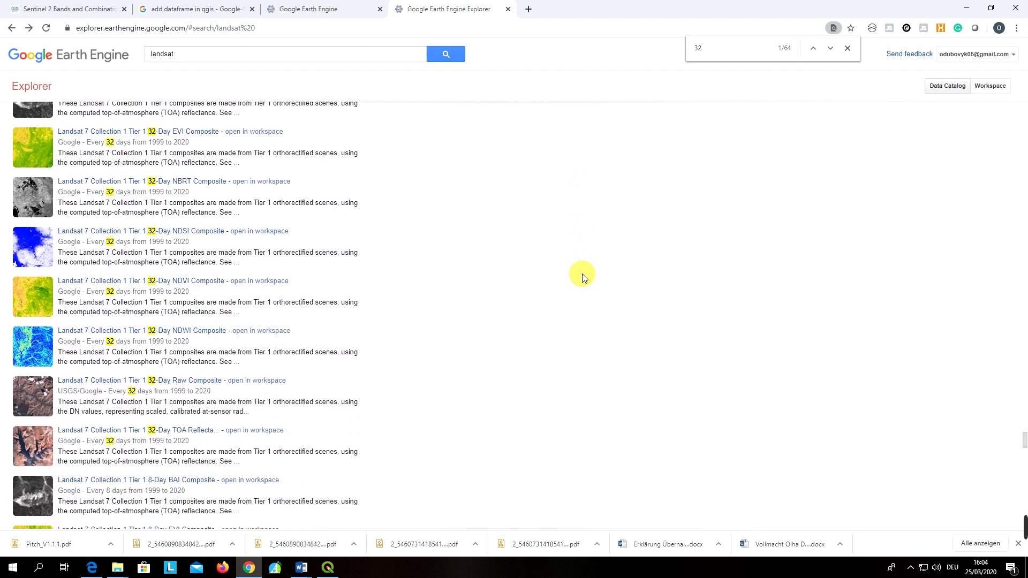
{"action": "scroll", "coordinate": [583, 276], "scroll_direction": "down", "scroll_amount": 1}
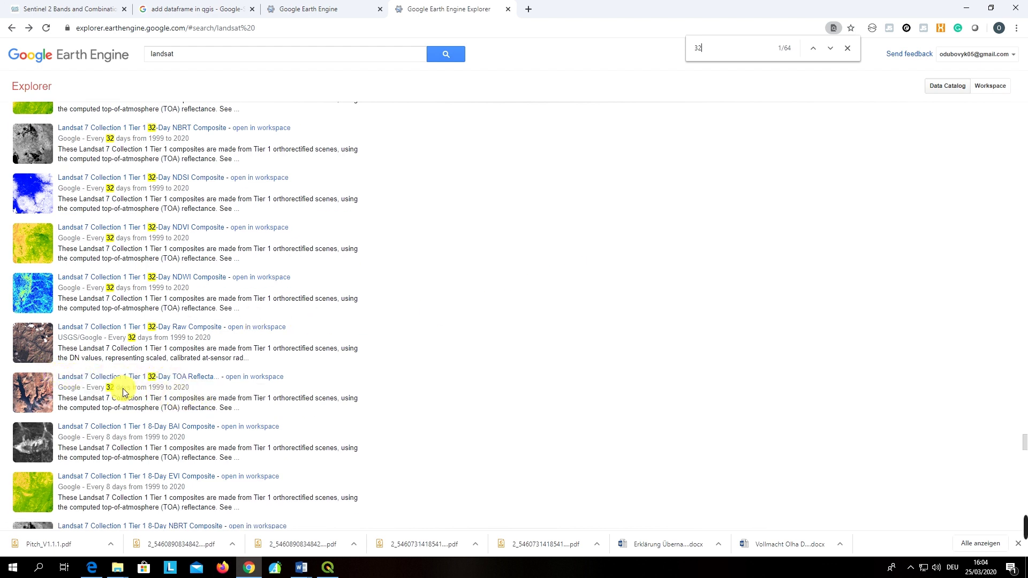
{"action": "left_click", "coordinate": [207, 380]}
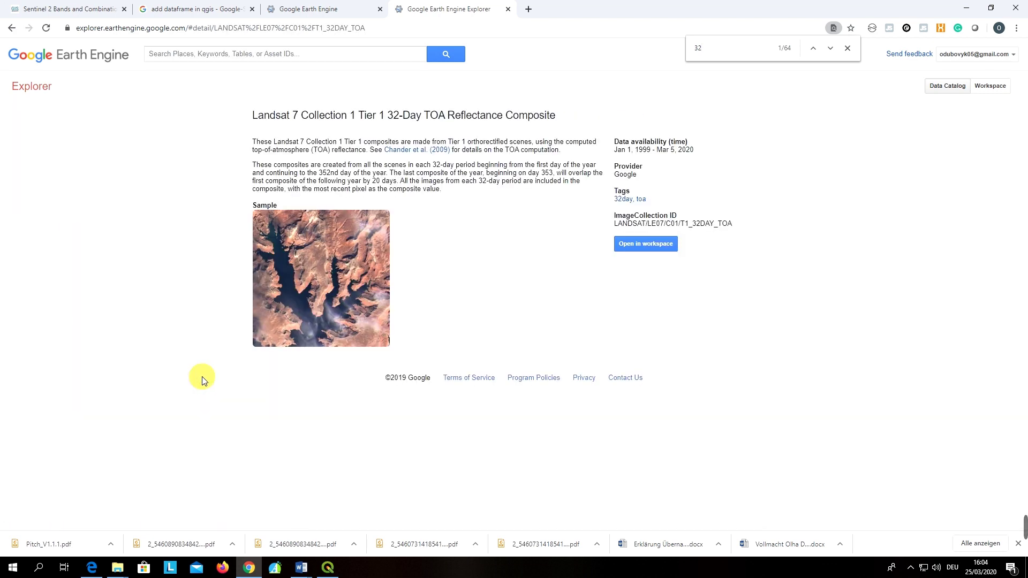
{"action": "left_click", "coordinate": [640, 247]}
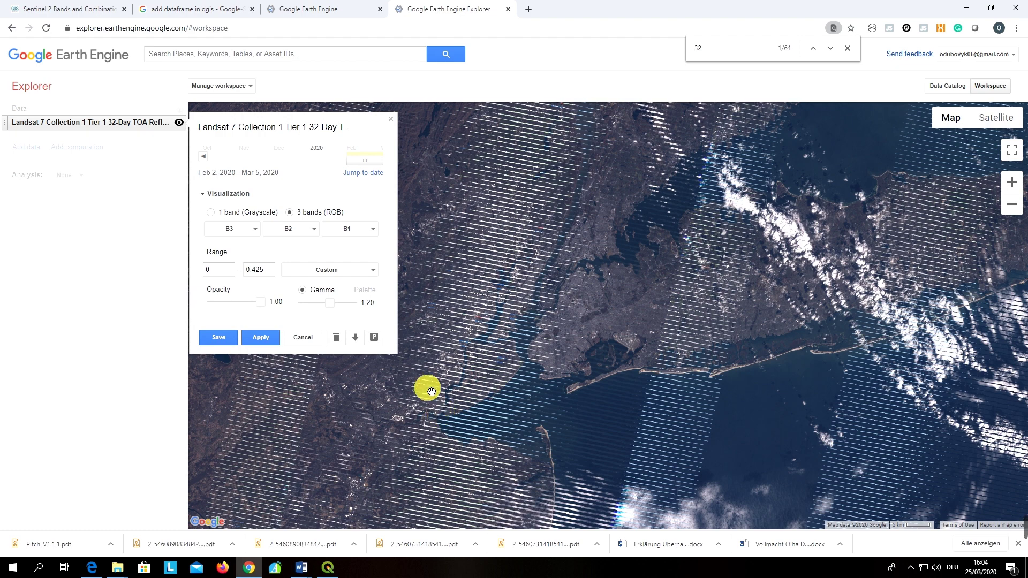
- Apply and save the Landsat 7 composite layer with its three-band B3, B2, B1 visualization, closing the layer settings
{"action": "left_click", "coordinate": [393, 122]}
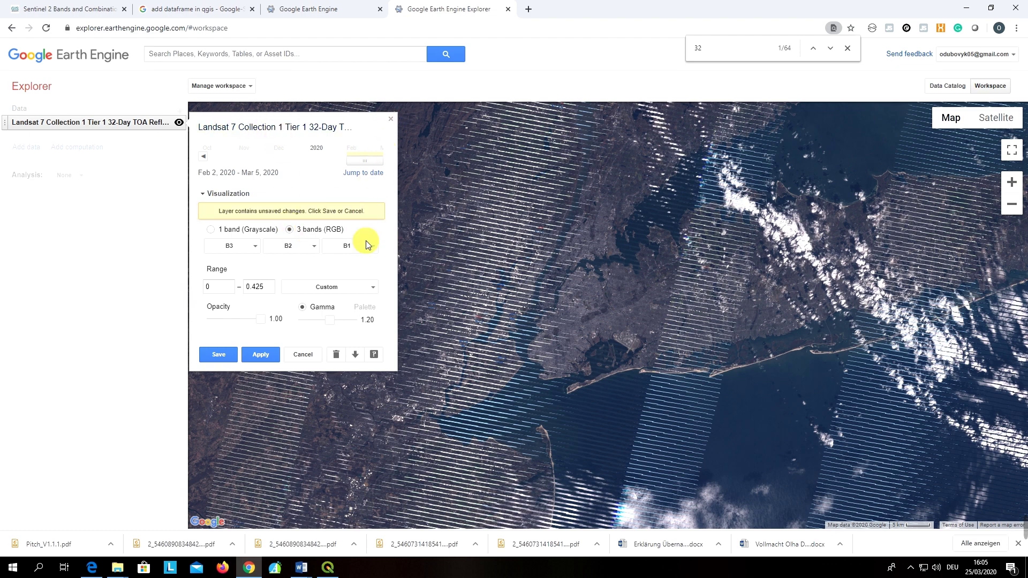
{"action": "left_click", "coordinate": [266, 355]}
{"action": "left_click", "coordinate": [221, 355]}
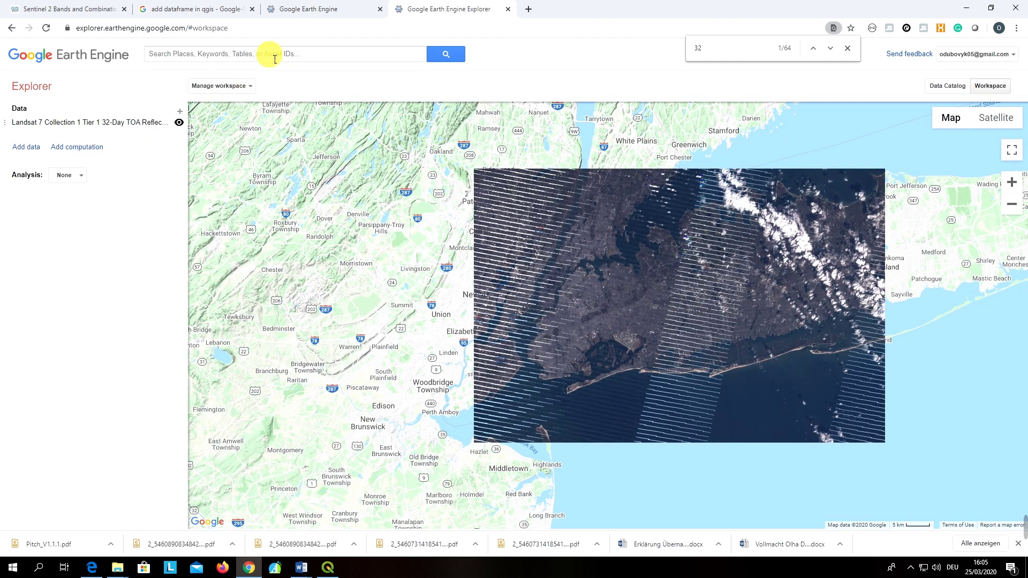
- Search the data catalog for "landsat" again from the workspace
{"action": "left_click", "coordinate": [276, 58]}
{"action": "left_click", "coordinate": [276, 59]}
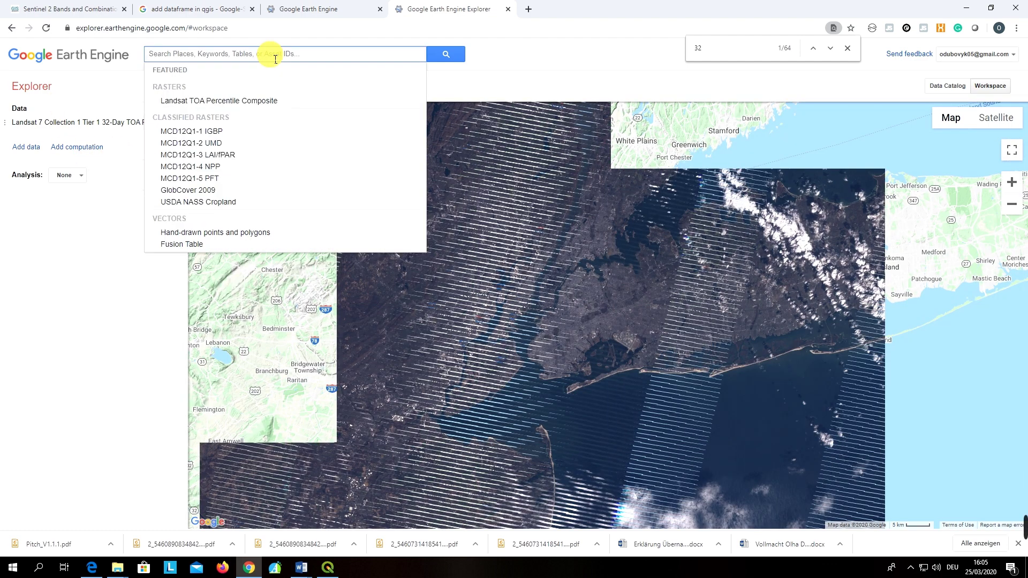
{"action": "type", "text": "landsat"}
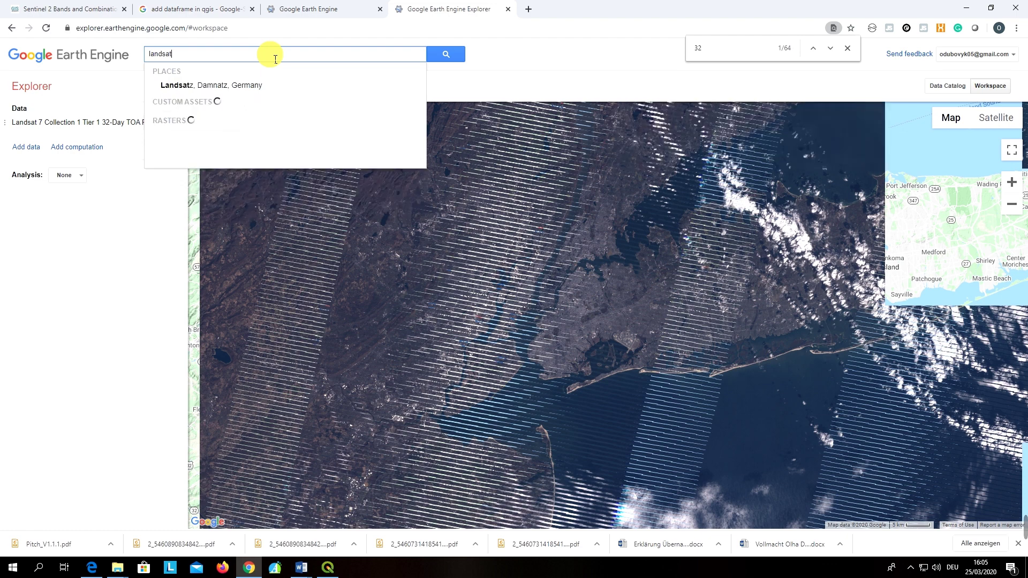
{"action": "left_click", "coordinate": [454, 54]}
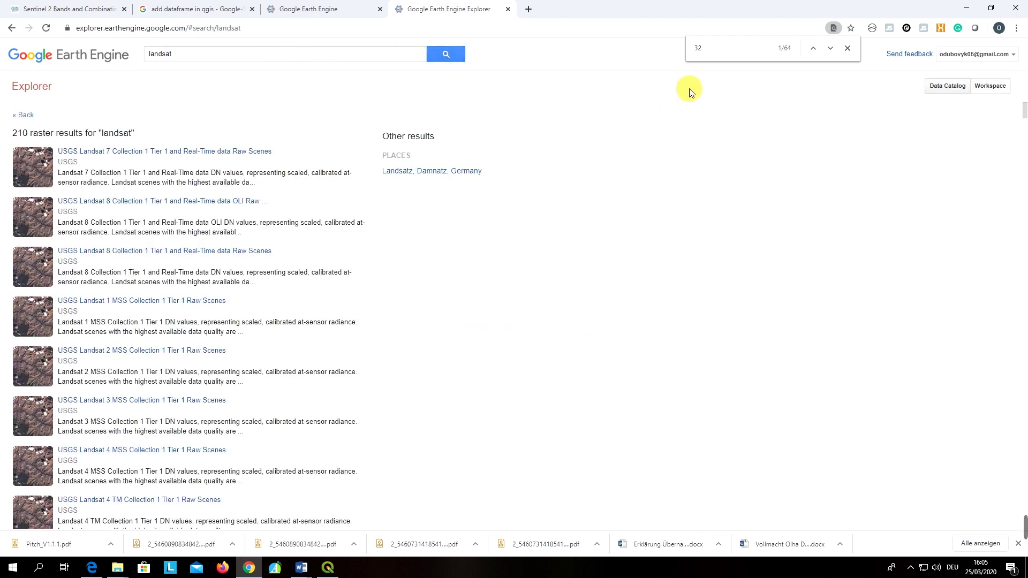
- Replace the in-page search term with "landsat 8" on the Landsat results page
{"action": "left_click", "coordinate": [716, 53]}
{"action": "key", "text": "BackSpace"}
{"action": "key", "text": "BackSpace"}
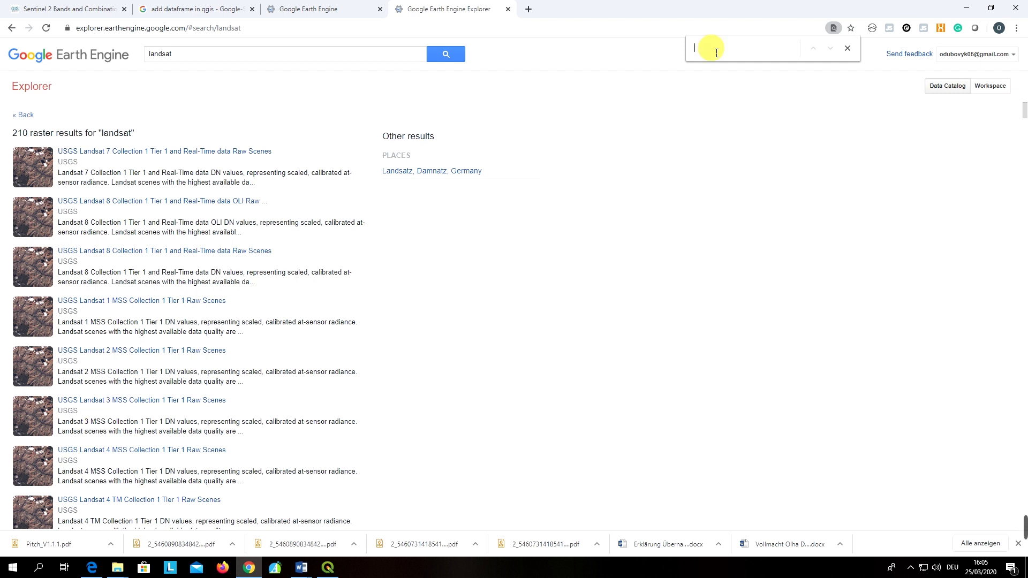
{"action": "type", "text": "land"}
{"action": "type", "text": "sat-8"}
{"action": "key", "text": "BackSpace"}
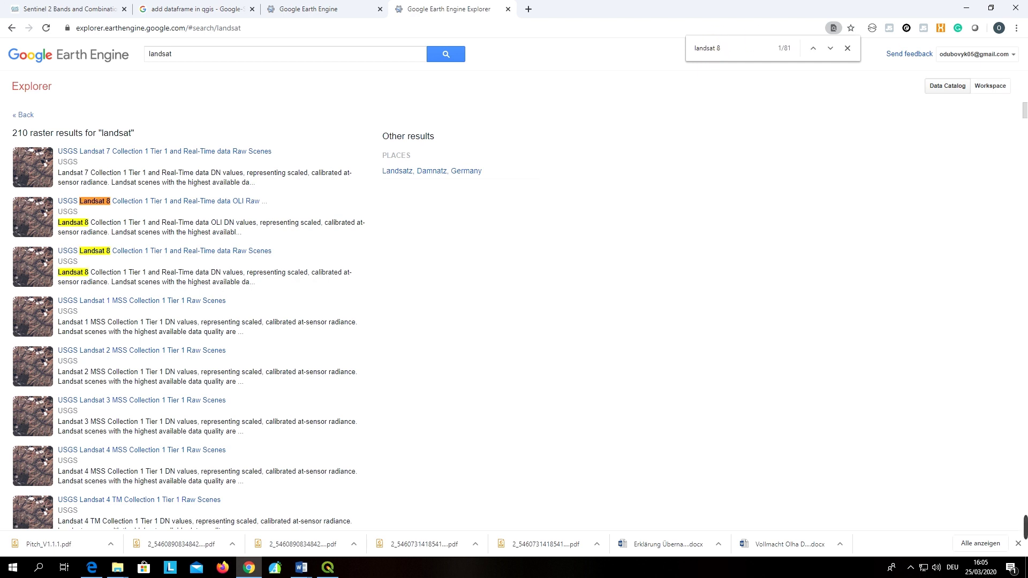
- Step through the "landsat 8" matches in the raster results to find the Landsat 8 32-day composites
{"action": "left_click", "coordinate": [831, 50]}
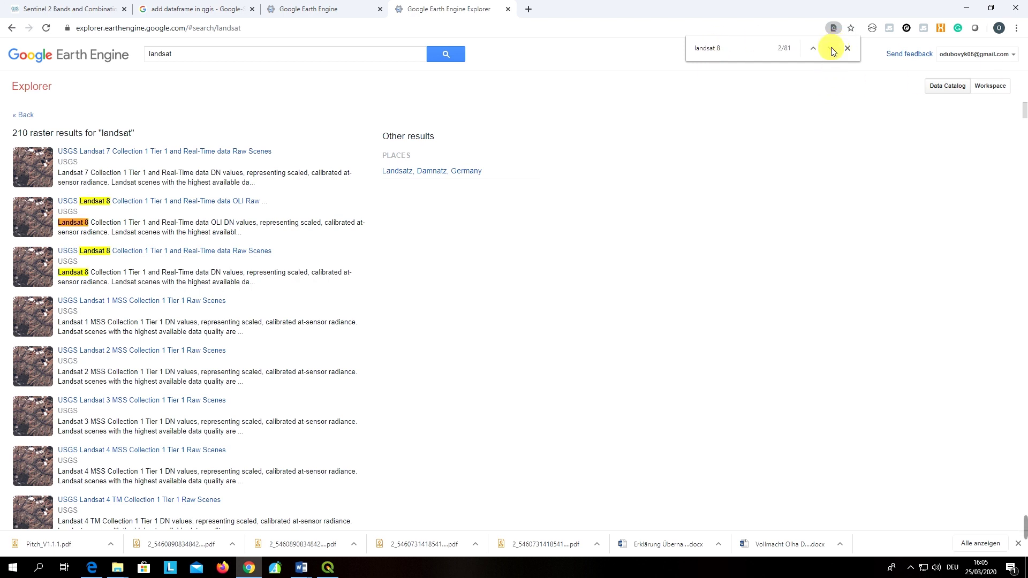
{"action": "left_click", "coordinate": [832, 50]}
{"action": "left_click", "coordinate": [832, 49]}
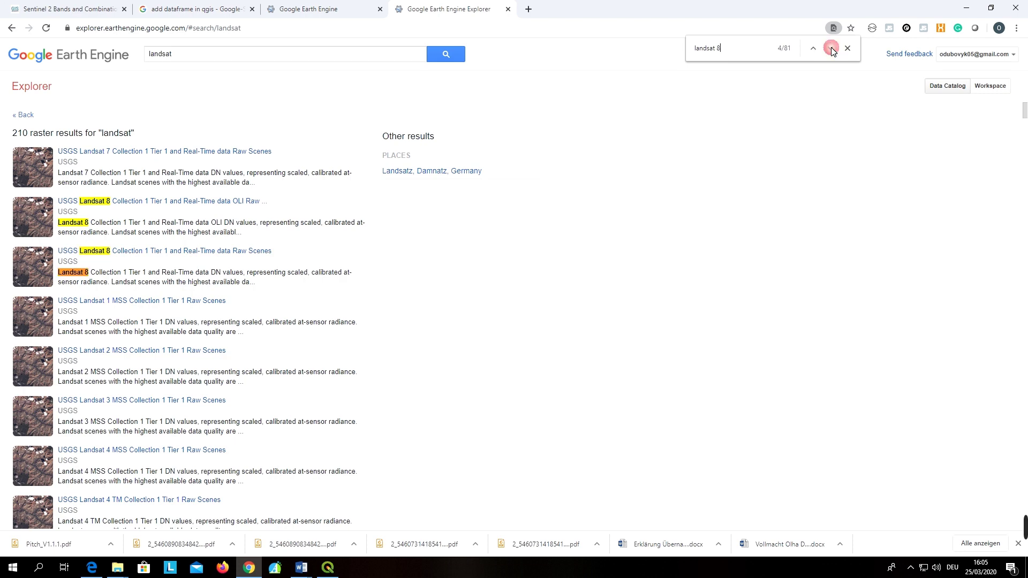
{"action": "left_click", "coordinate": [832, 50]}
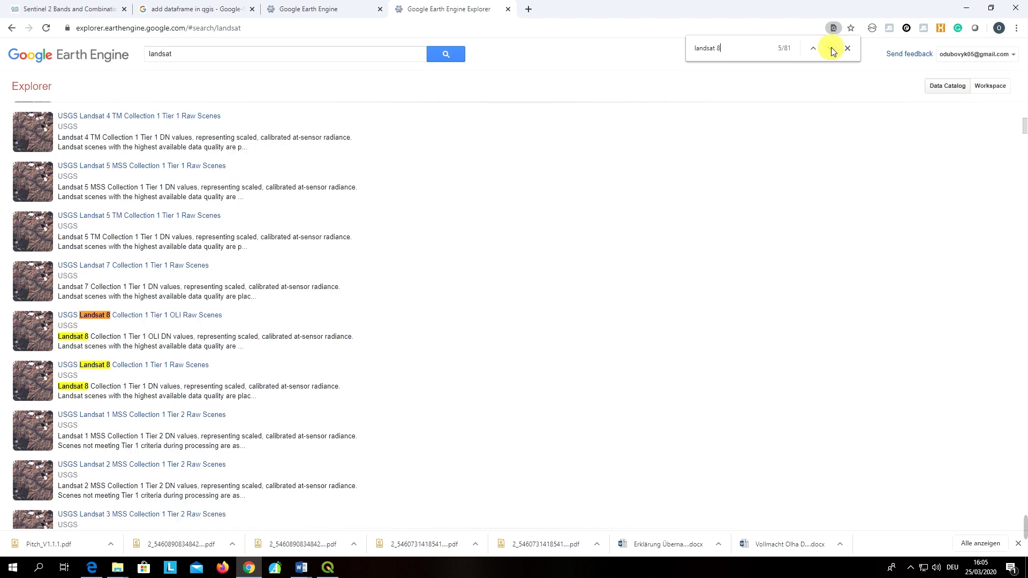
{"action": "left_click", "coordinate": [832, 49]}
{"action": "left_click", "coordinate": [832, 50]}
{"action": "left_click", "coordinate": [832, 49]}
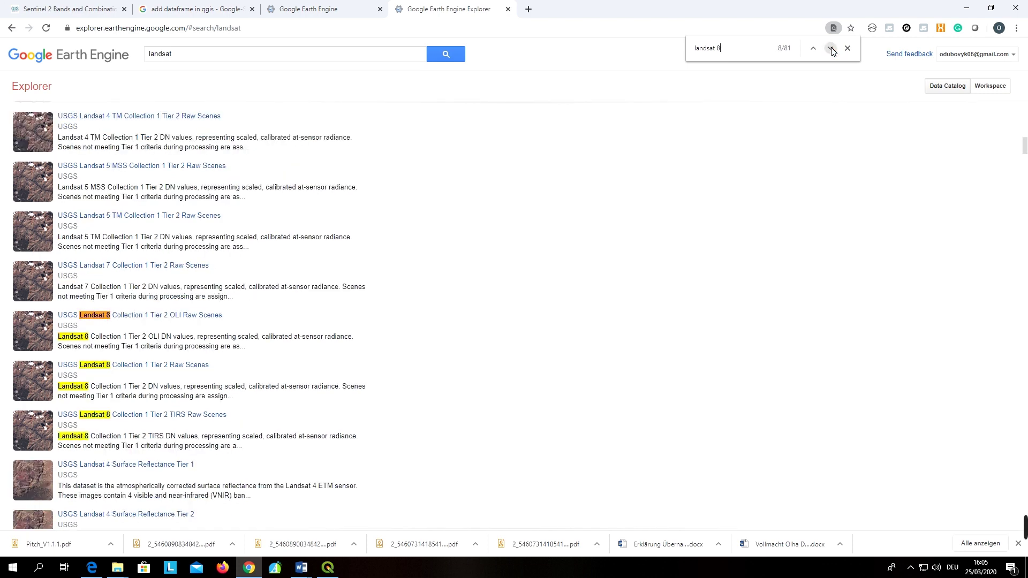
{"action": "left_click", "coordinate": [832, 50]}
{"action": "left_click", "coordinate": [832, 50]}
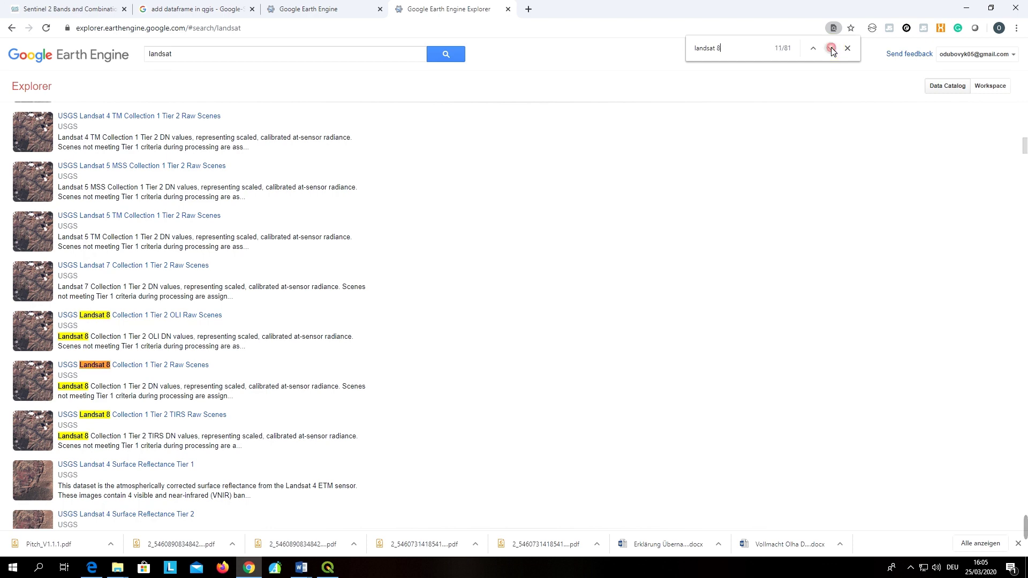
{"action": "left_click", "coordinate": [832, 49]}
{"action": "left_click", "coordinate": [832, 50]}
{"action": "left_click", "coordinate": [832, 49]}
{"action": "left_click", "coordinate": [832, 50]}
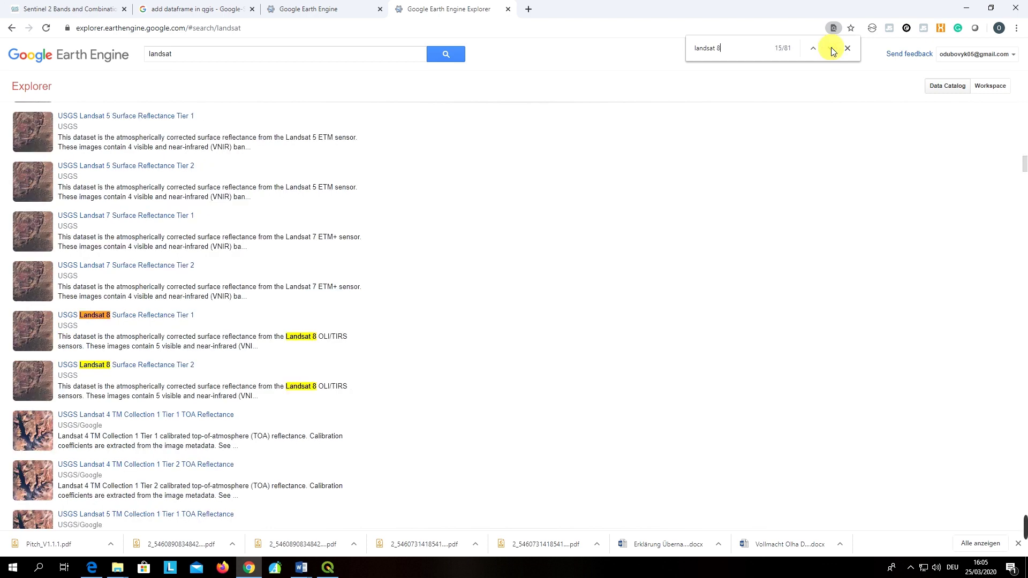
{"action": "left_click", "coordinate": [832, 50]}
{"action": "left_click", "coordinate": [832, 50]}
{"action": "left_click", "coordinate": [832, 50]}
{"action": "left_click", "coordinate": [832, 50]}
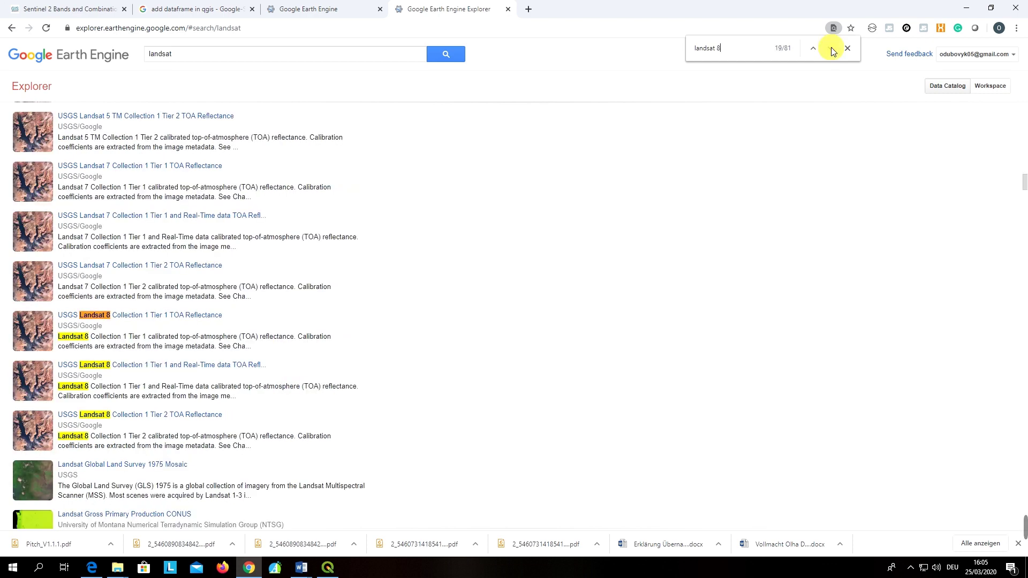
{"action": "left_click", "coordinate": [832, 49]}
{"action": "left_click", "coordinate": [832, 50]}
{"action": "left_click", "coordinate": [832, 50]}
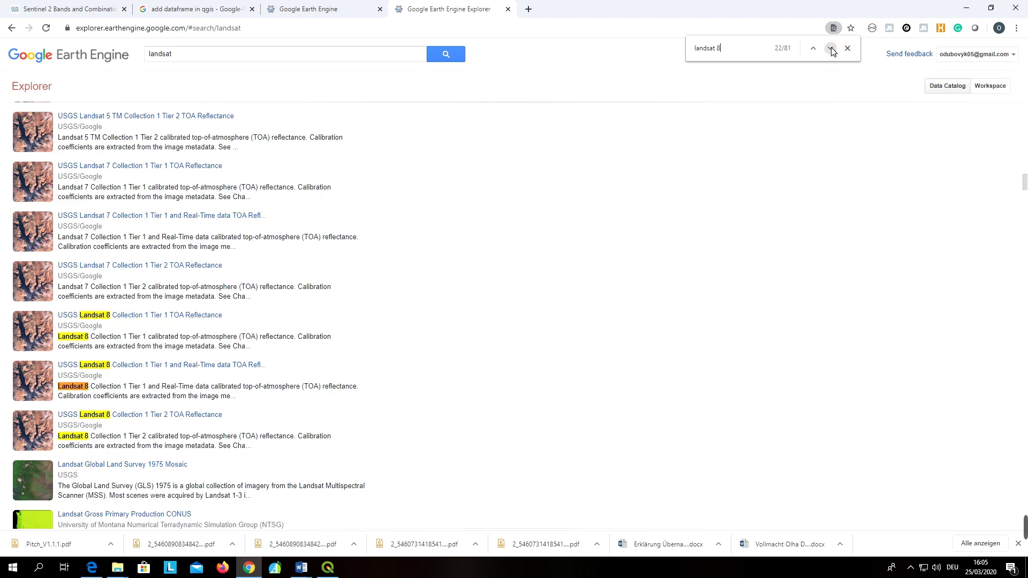
{"action": "left_click", "coordinate": [832, 50]}
{"action": "left_click", "coordinate": [832, 50]}
{"action": "left_click", "coordinate": [832, 49]}
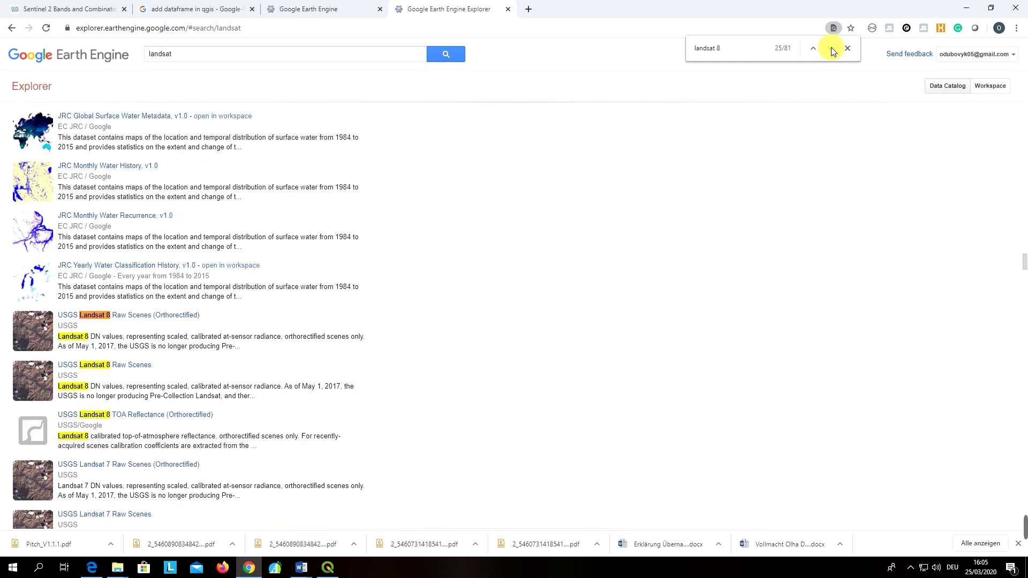
{"action": "left_click", "coordinate": [832, 50]}
{"action": "left_click", "coordinate": [832, 49]}
{"action": "left_click", "coordinate": [832, 49]}
{"action": "left_click", "coordinate": [832, 49]}
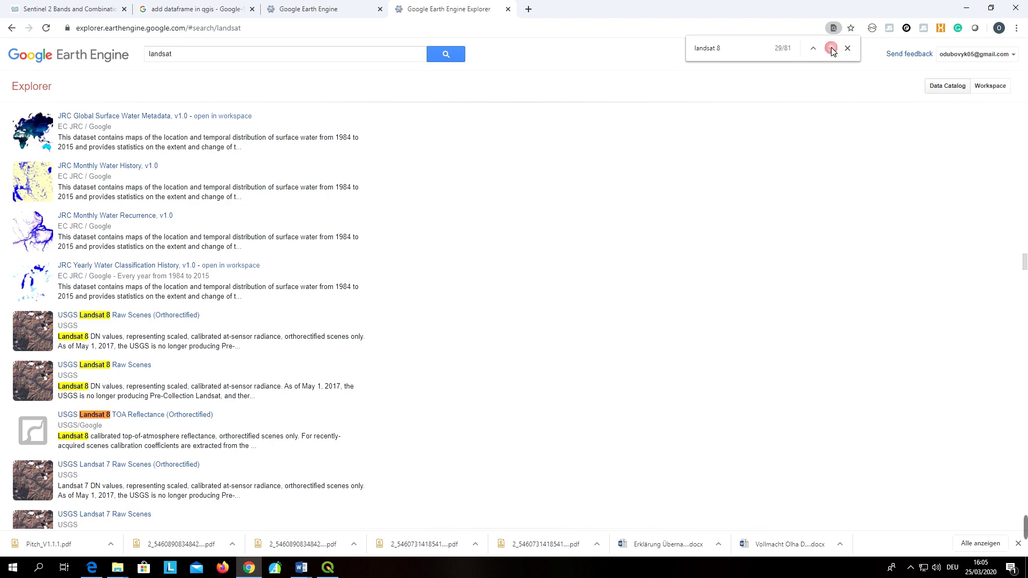
{"action": "left_click", "coordinate": [832, 50]}
{"action": "left_click", "coordinate": [832, 50]}
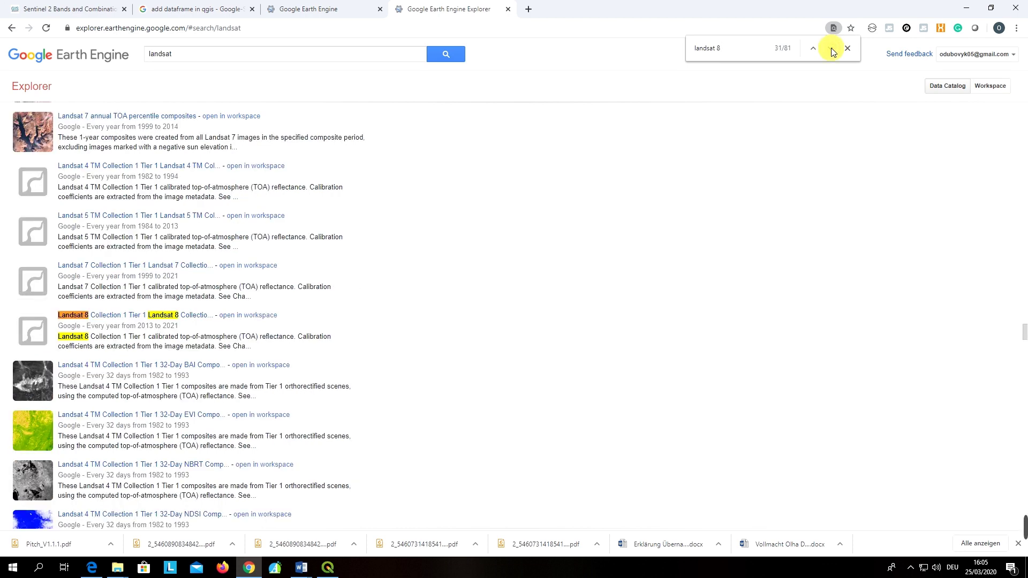
{"action": "scroll", "coordinate": [679, 248], "scroll_direction": "down", "scroll_amount": 13}
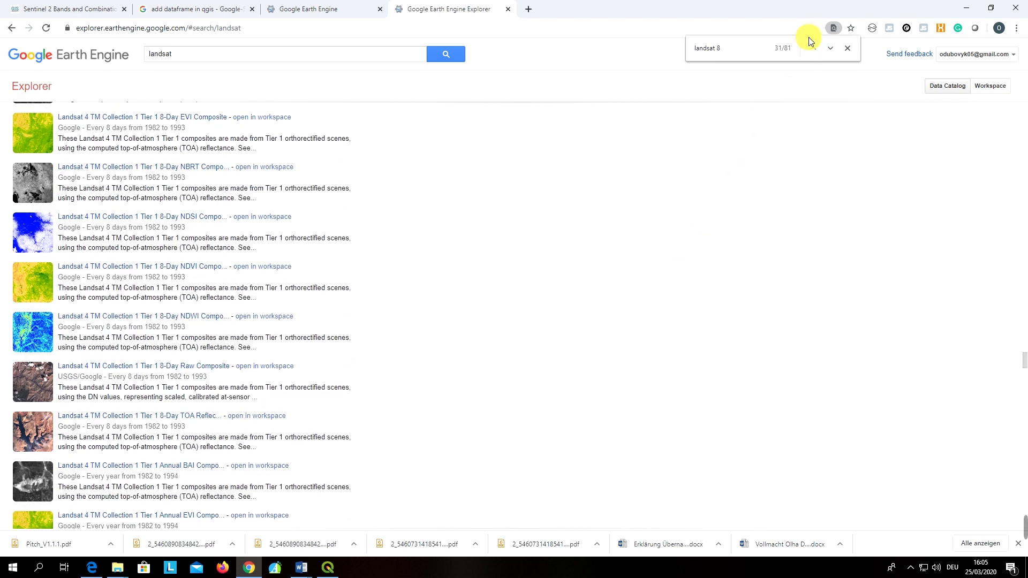
{"action": "left_click", "coordinate": [830, 49]}
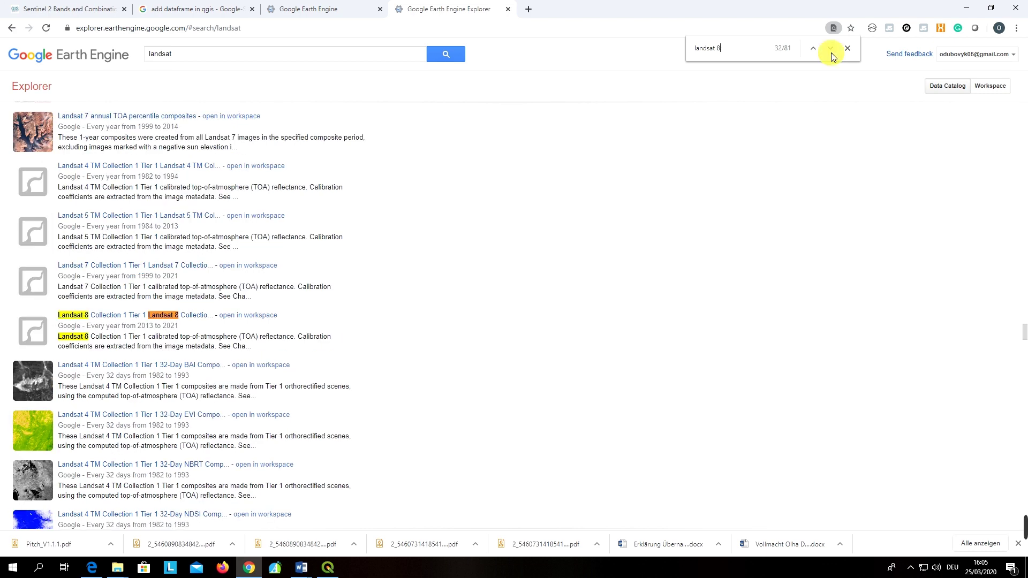
{"action": "left_click", "coordinate": [831, 51]}
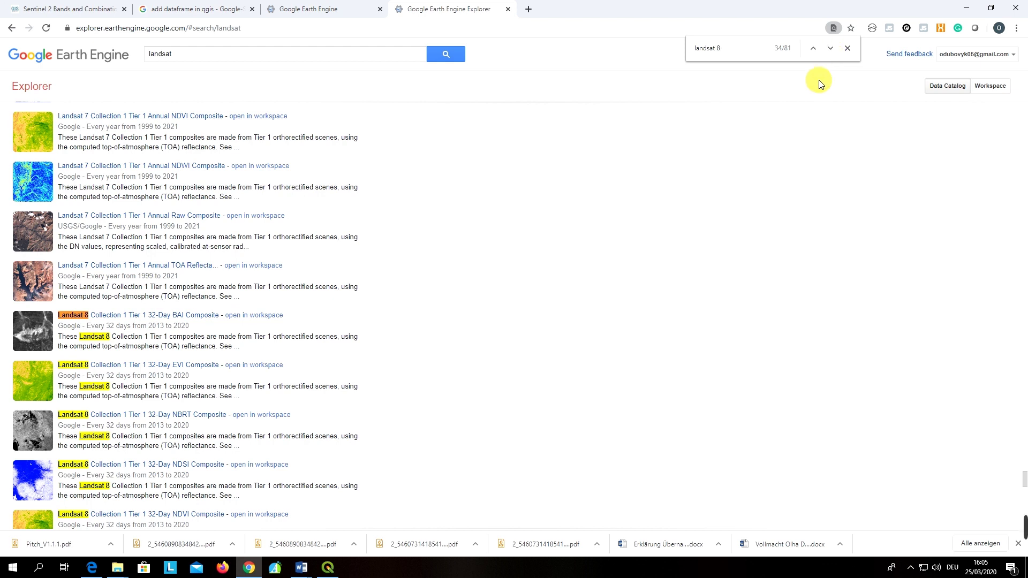
- Open the Landsat 8 Collection 1 Tier 1 32-Day TOA Reflectance Composite from the results in the workspace
{"action": "scroll", "coordinate": [733, 238], "scroll_direction": "down", "scroll_amount": 2}
{"action": "scroll", "coordinate": [735, 240], "scroll_direction": "down", "scroll_amount": 1}
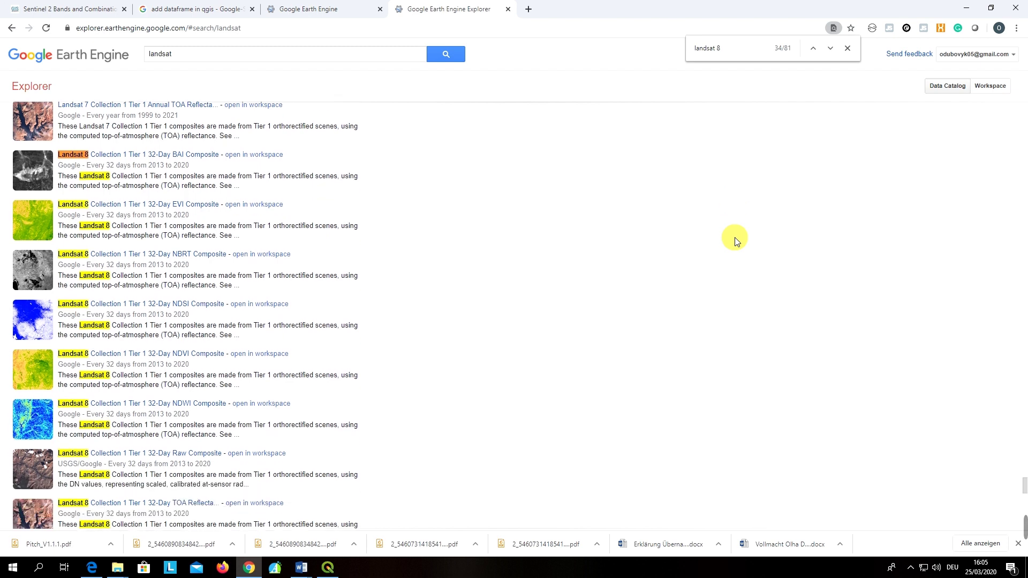
{"action": "scroll", "coordinate": [735, 240], "scroll_direction": "down", "scroll_amount": 1}
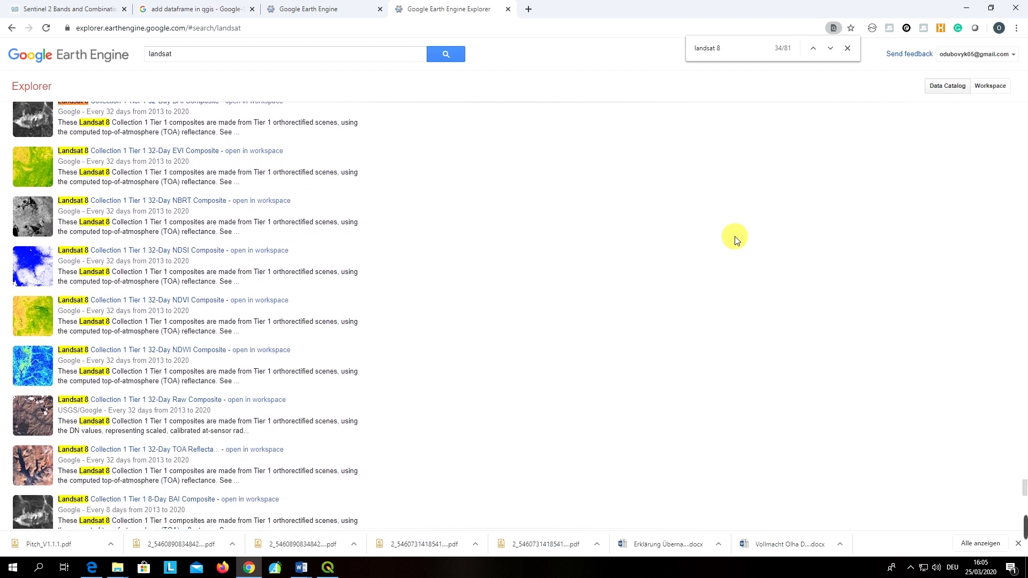
{"action": "scroll", "coordinate": [735, 240], "scroll_direction": "down", "scroll_amount": 2}
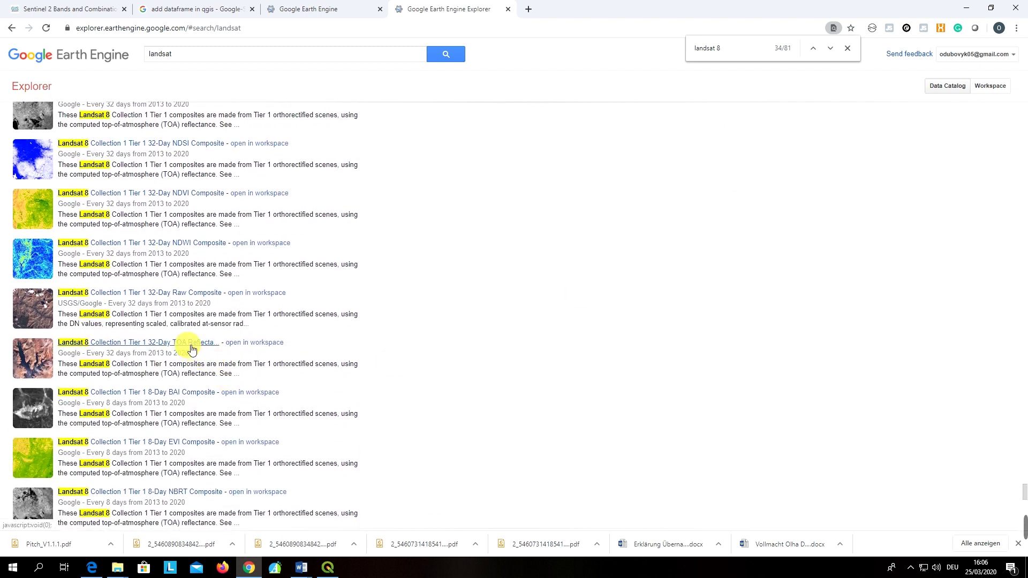
{"action": "left_click", "coordinate": [256, 347]}
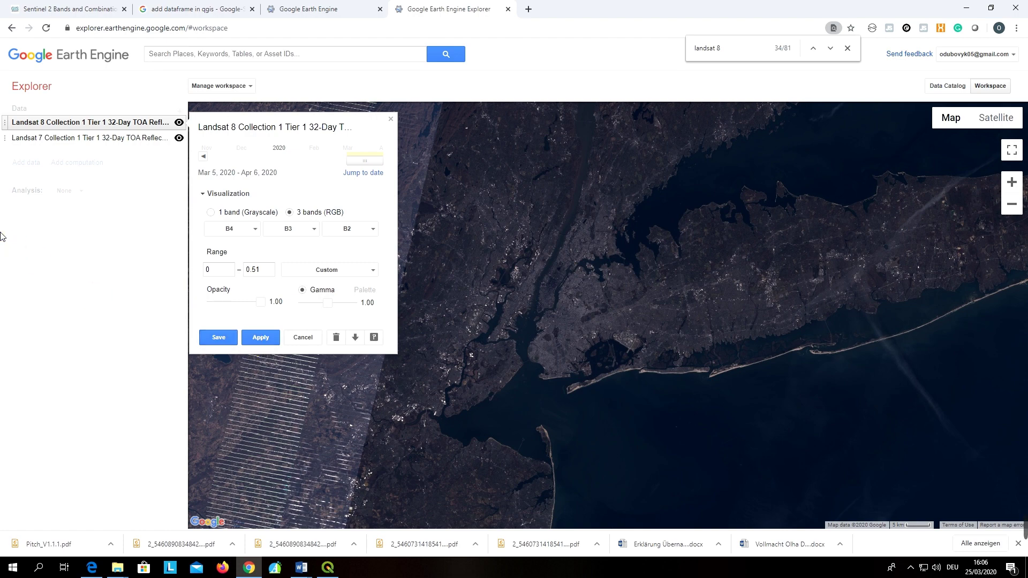
- Set the Landsat 8 composite layer's date range to Jun 10, 2019 - Jul 12, 2019
{"action": "left_click", "coordinate": [203, 157]}
{"action": "left_click", "coordinate": [204, 157]}
{"action": "left_click", "coordinate": [203, 156]}
{"action": "left_click", "coordinate": [203, 157]}
{"action": "left_click", "coordinate": [204, 156]}
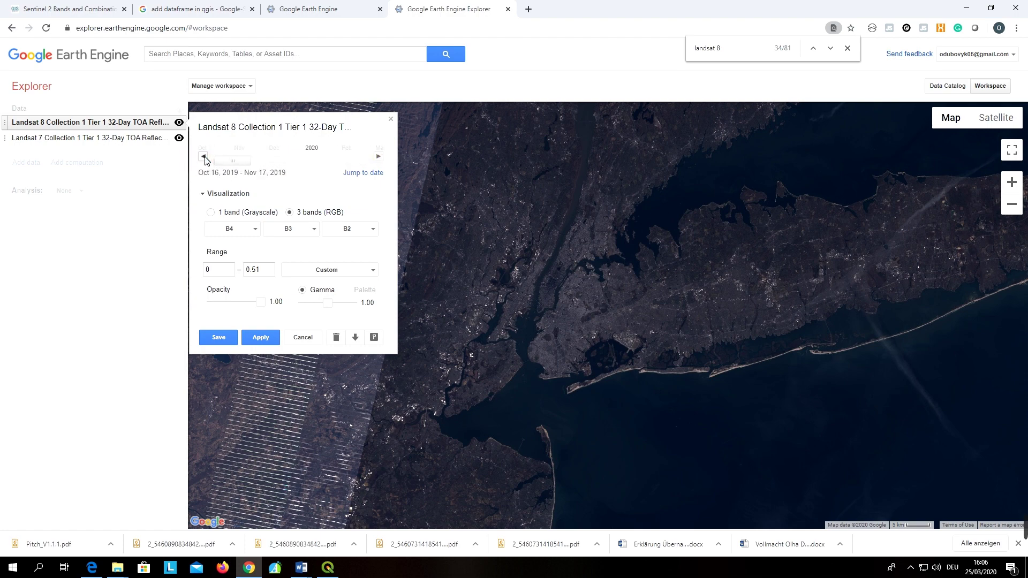
{"action": "left_click", "coordinate": [203, 156]}
{"action": "left_click", "coordinate": [203, 156]}
{"action": "left_click", "coordinate": [203, 156]}
{"action": "left_click", "coordinate": [204, 157]}
{"action": "left_click", "coordinate": [203, 156]}
{"action": "left_click", "coordinate": [203, 157]}
{"action": "left_click", "coordinate": [204, 157]}
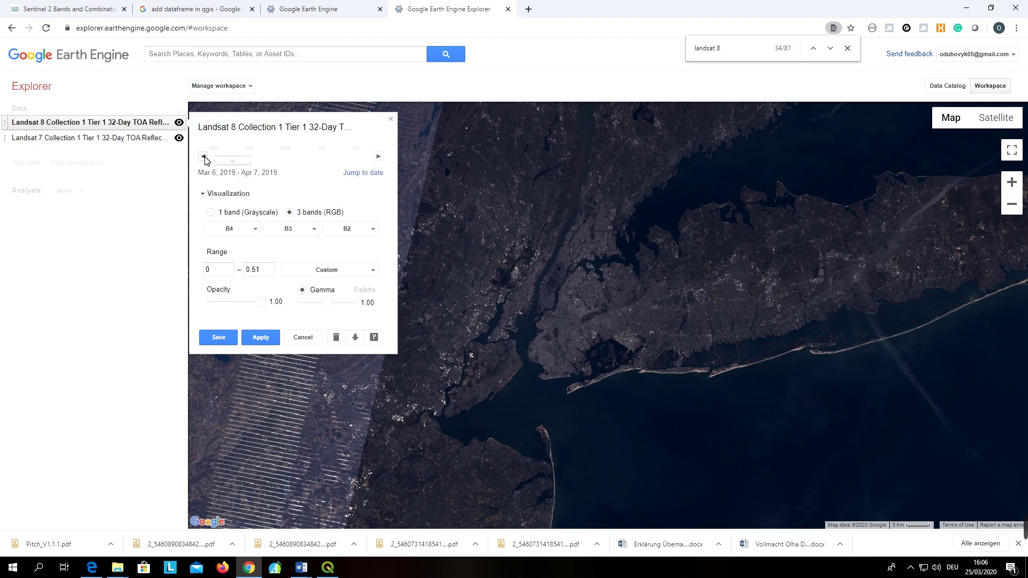
{"action": "left_click", "coordinate": [352, 162]}
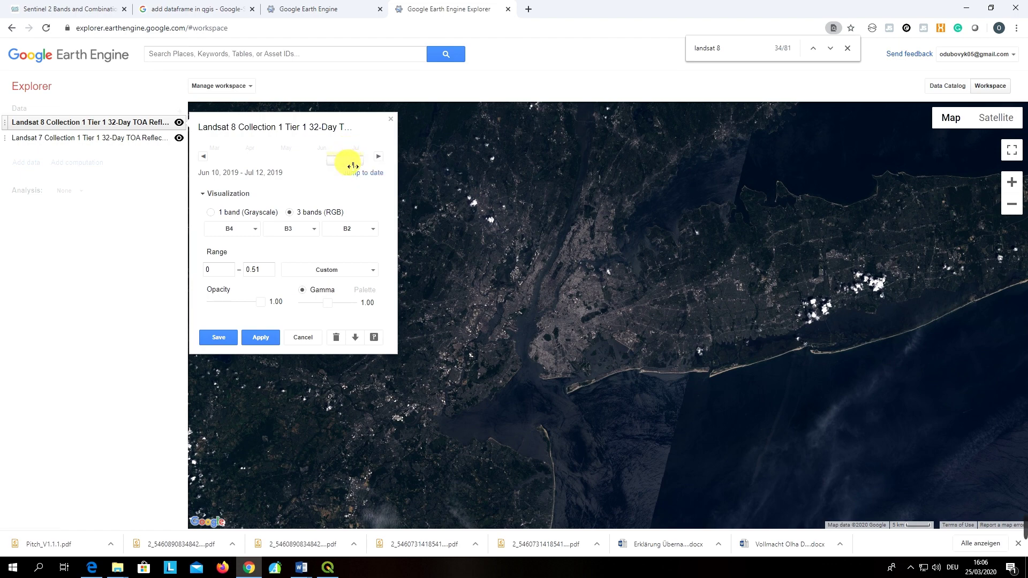
- Assign bands B5, B2 and B1 to the Landsat 8 layer's RGB visualization, then apply and save the layer
{"action": "left_click", "coordinate": [249, 235]}
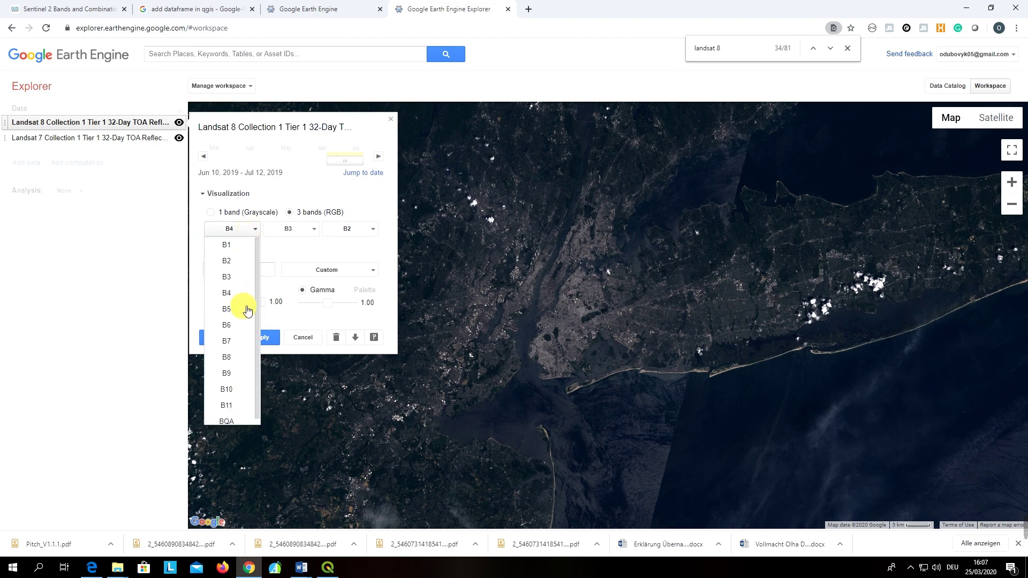
{"action": "left_click", "coordinate": [244, 309]}
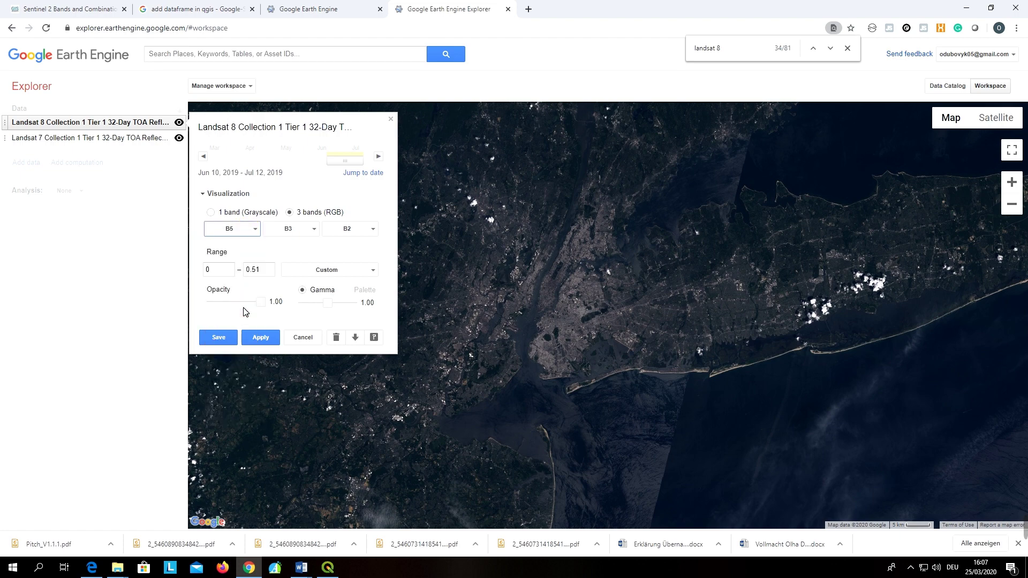
{"action": "left_click", "coordinate": [303, 235]}
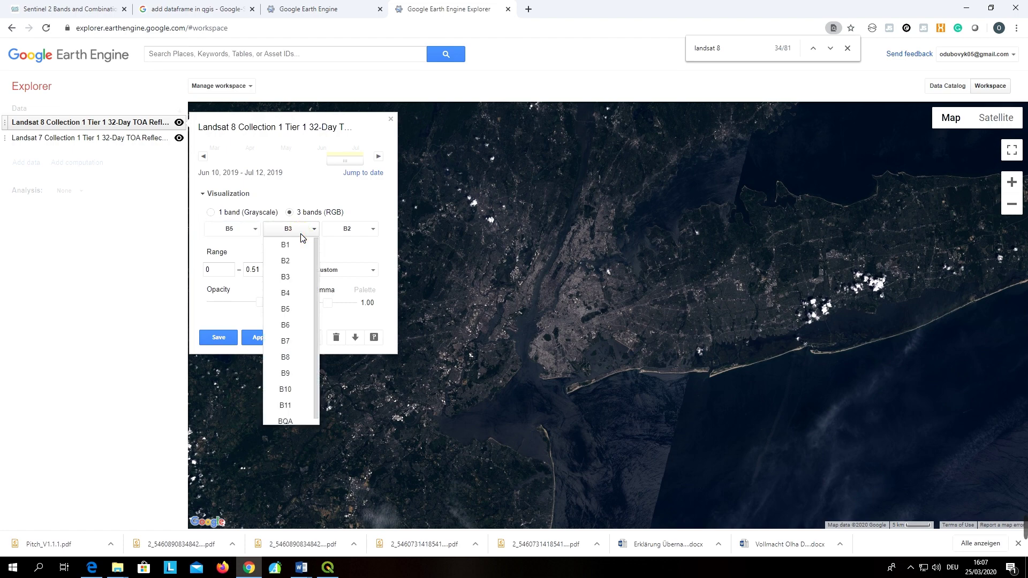
{"action": "left_click", "coordinate": [291, 261]}
{"action": "left_click", "coordinate": [345, 233]}
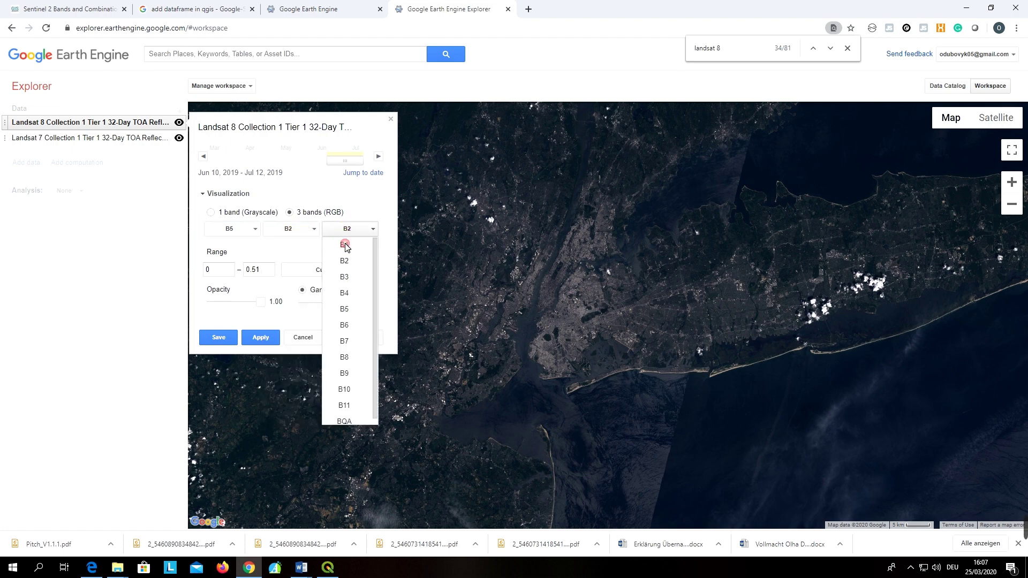
{"action": "left_click", "coordinate": [344, 246]}
{"action": "left_click", "coordinate": [266, 340]}
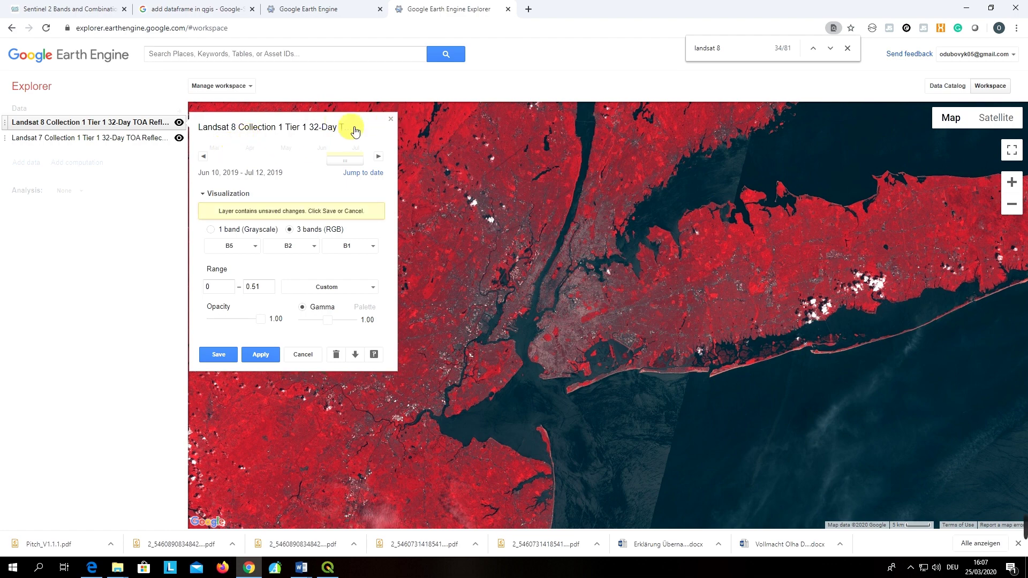
{"action": "left_click", "coordinate": [217, 354]}
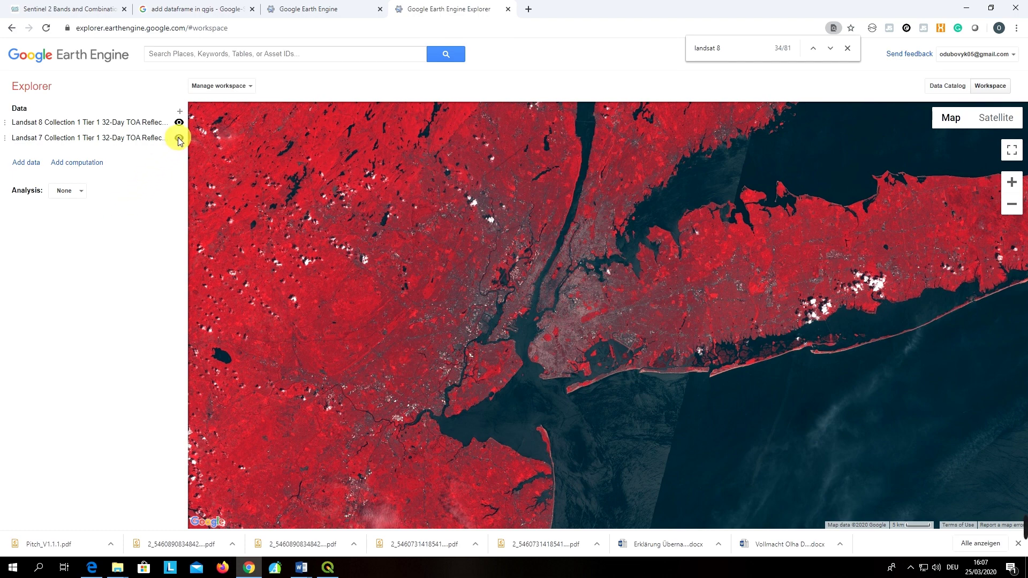
- Delete the Landsat 7 composite layer from the workspace and inspect the remaining imagery over Long Island
{"action": "left_click", "coordinate": [149, 139]}
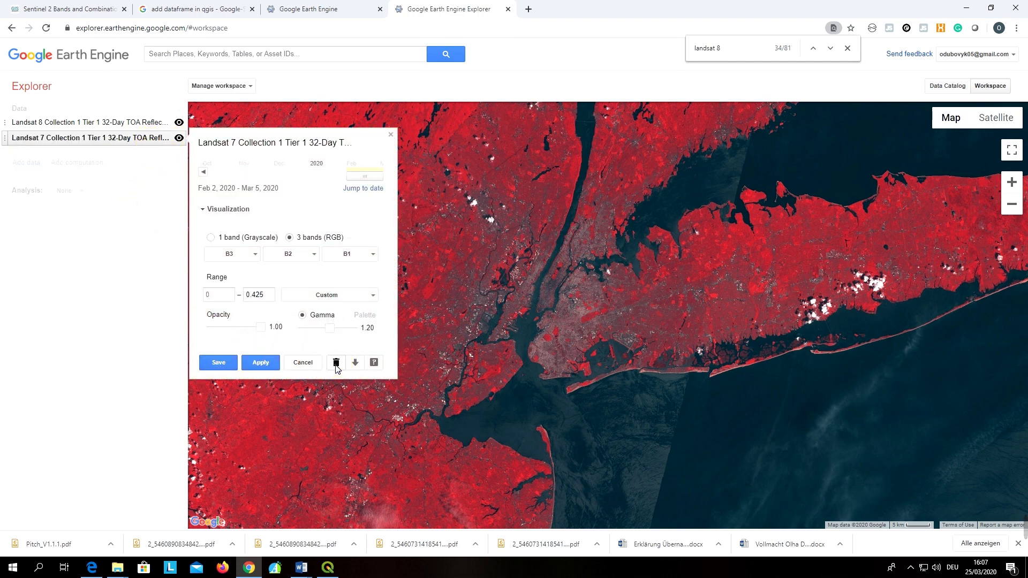
{"action": "left_click", "coordinate": [336, 364]}
{"action": "left_click_drag", "start_coordinate": [551, 275], "coordinate": [386, 297]}
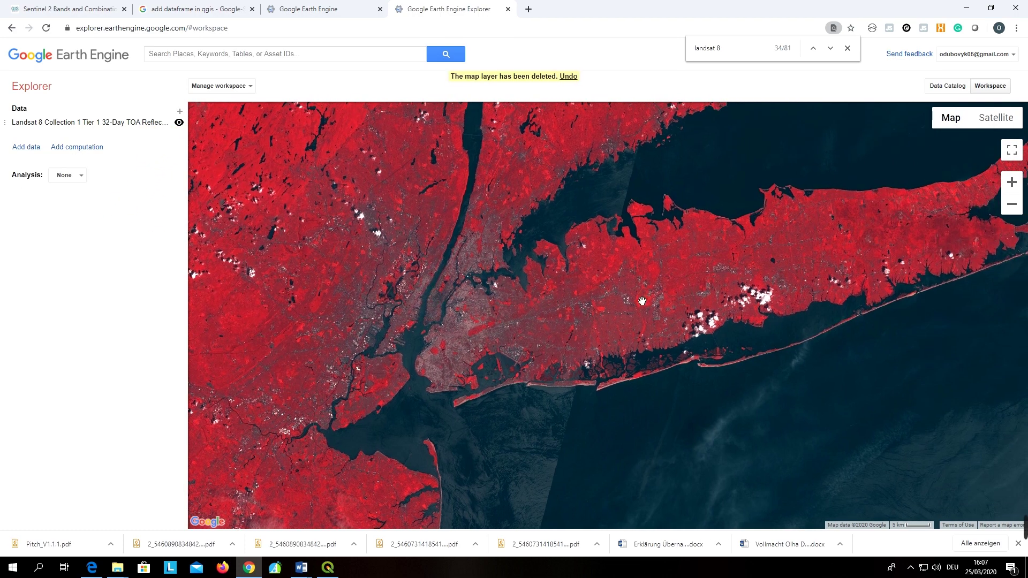
{"action": "double_click", "coordinate": [493, 309]}
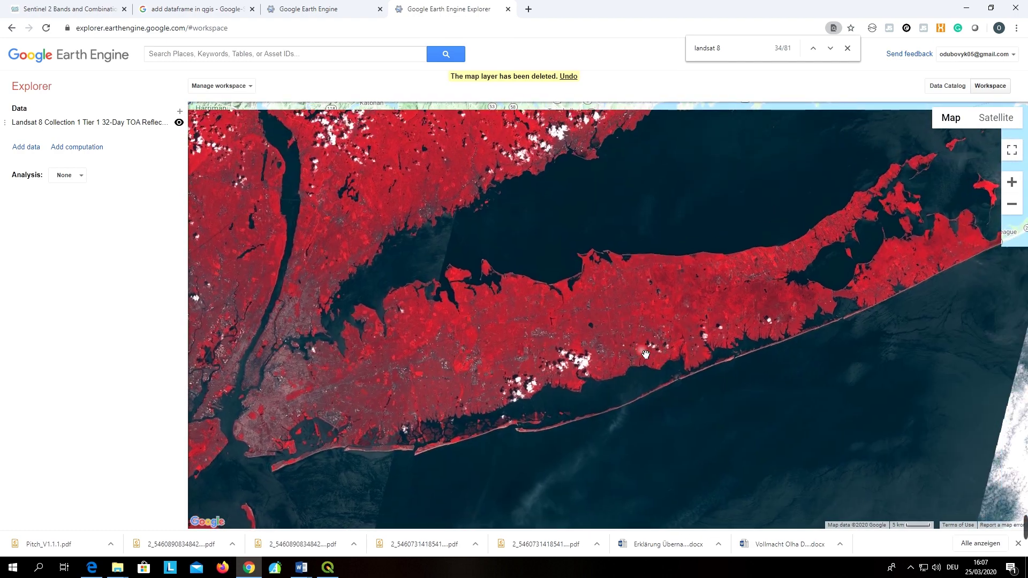
{"action": "left_click_drag", "start_coordinate": [596, 345], "coordinate": [555, 341]}
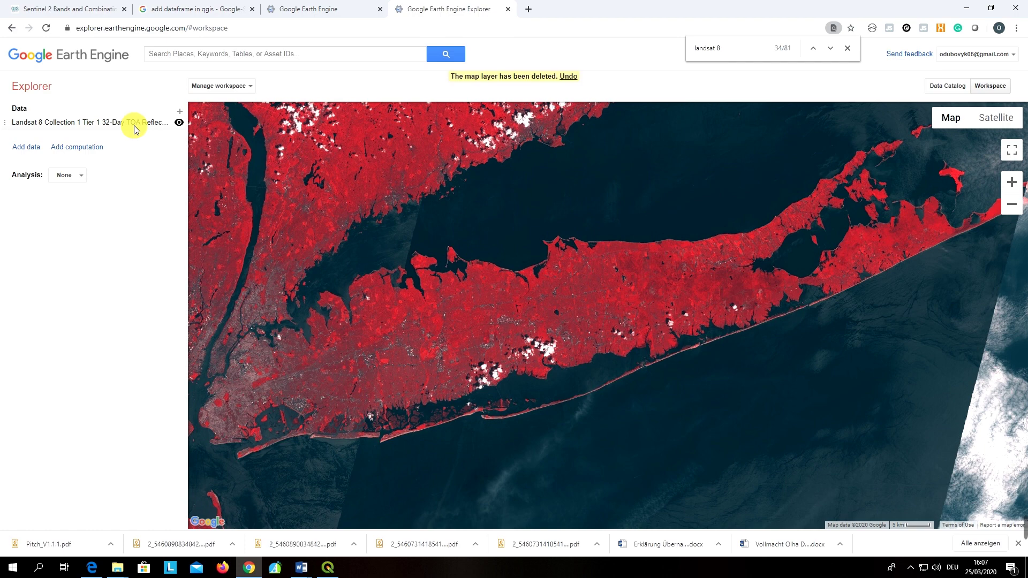
- Try to load a Fusion Table as a new data layer without a table ID, and delete that layer
{"action": "left_click", "coordinate": [27, 149]}
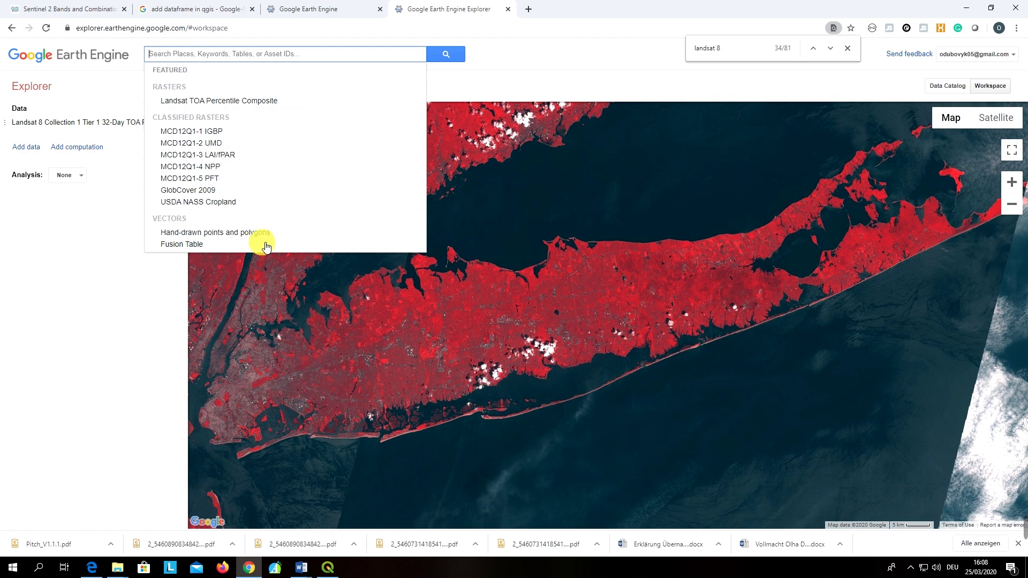
{"action": "left_click", "coordinate": [196, 245]}
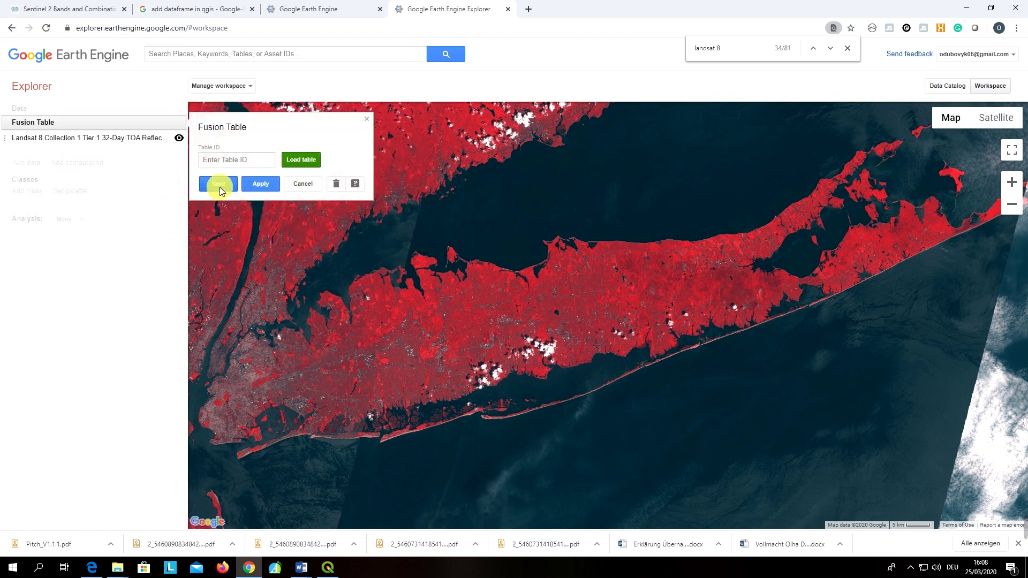
{"action": "left_click", "coordinate": [305, 162]}
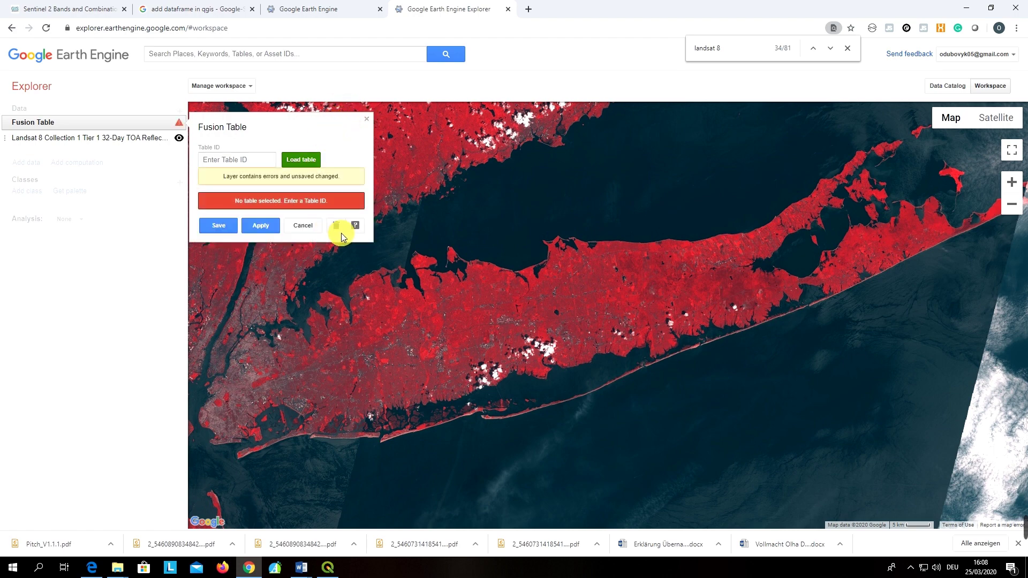
{"action": "left_click", "coordinate": [338, 226]}
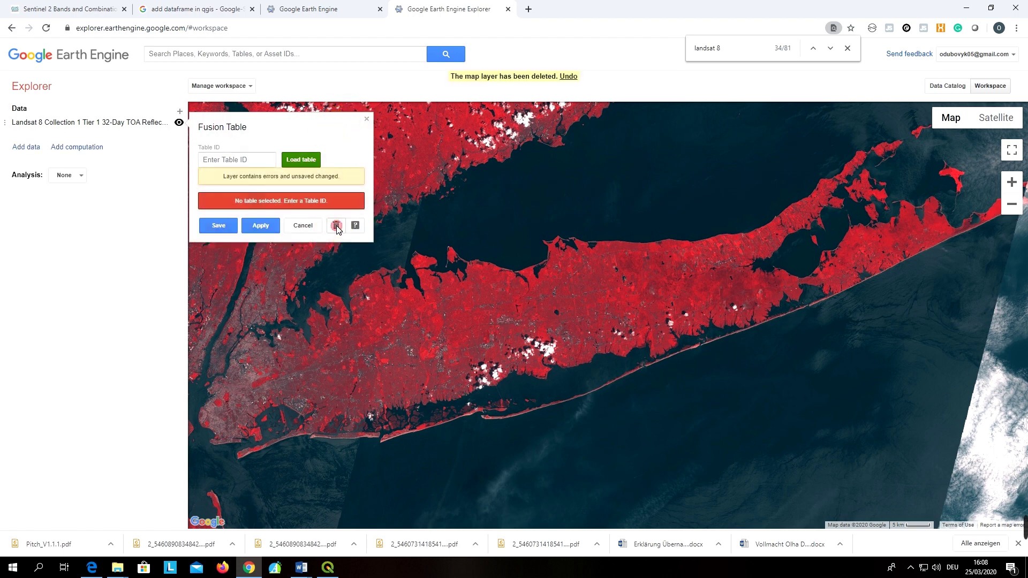
- Add a hand-drawn points and polygons layer and create a Water class coloured blue (#301cd6)
{"action": "left_click", "coordinate": [34, 154]}
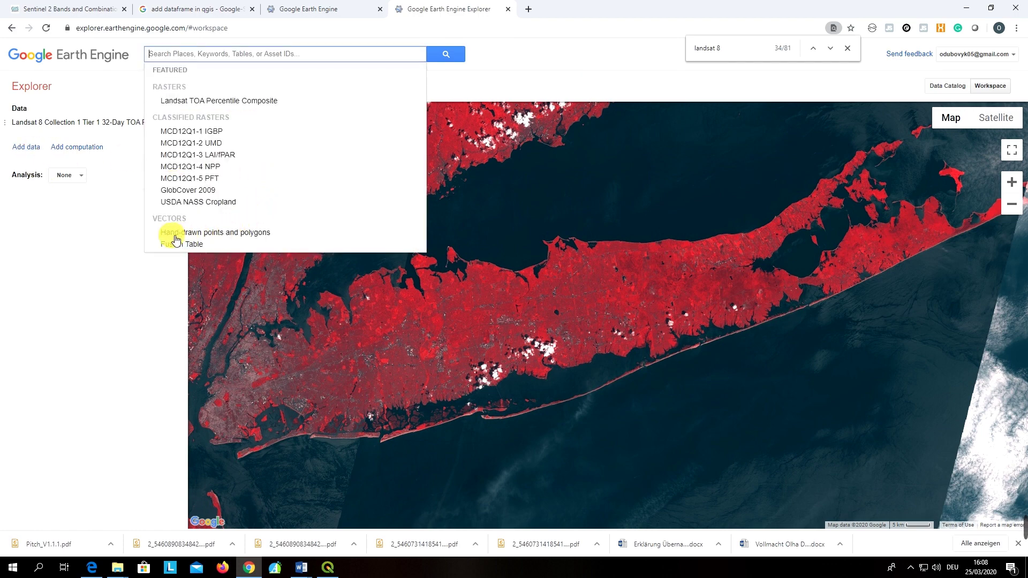
{"action": "left_click", "coordinate": [249, 234]}
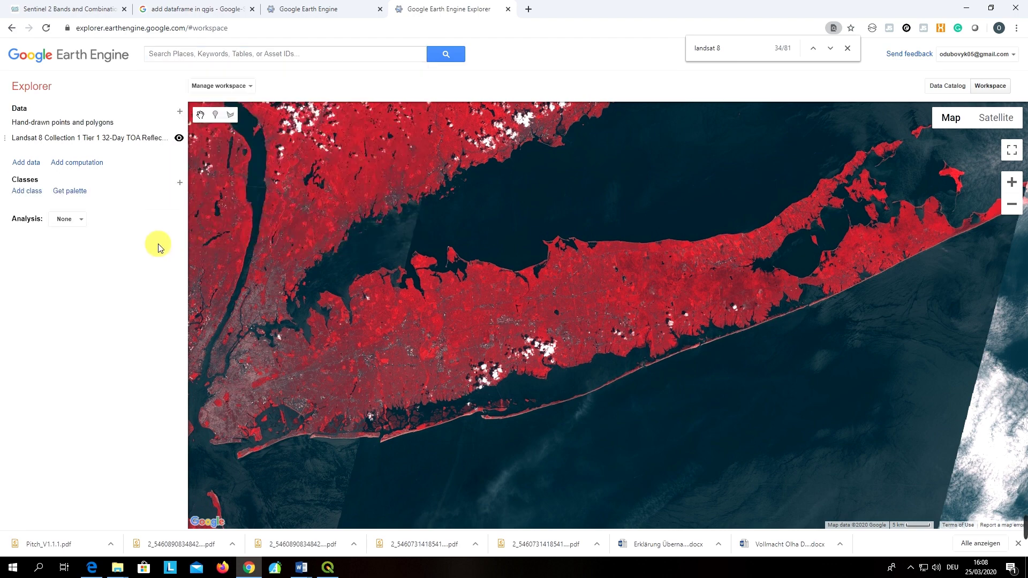
{"action": "left_click", "coordinate": [32, 196]}
{"action": "left_click", "coordinate": [32, 196]}
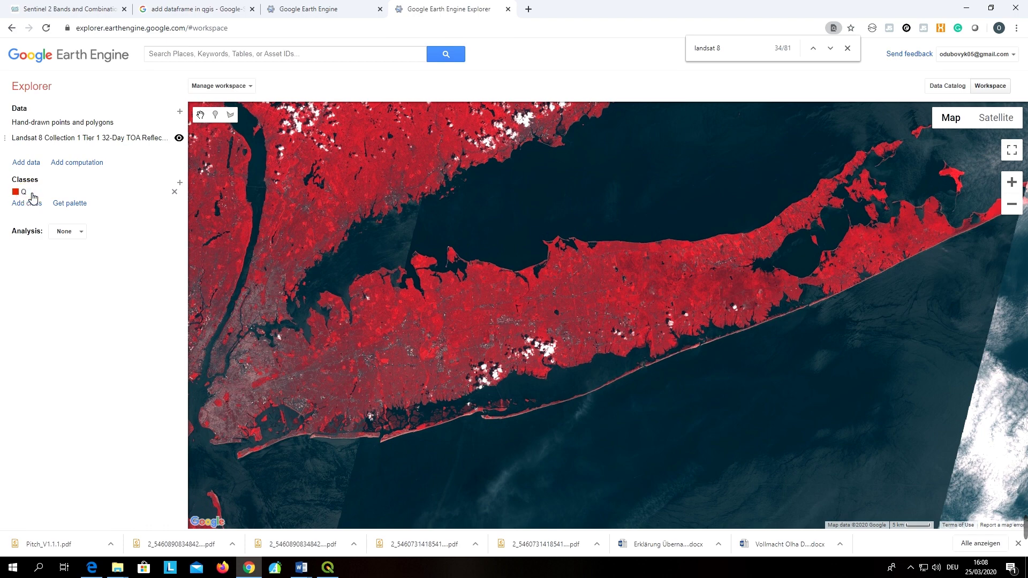
{"action": "right_click", "coordinate": [32, 194]}
{"action": "left_click", "coordinate": [31, 193]}
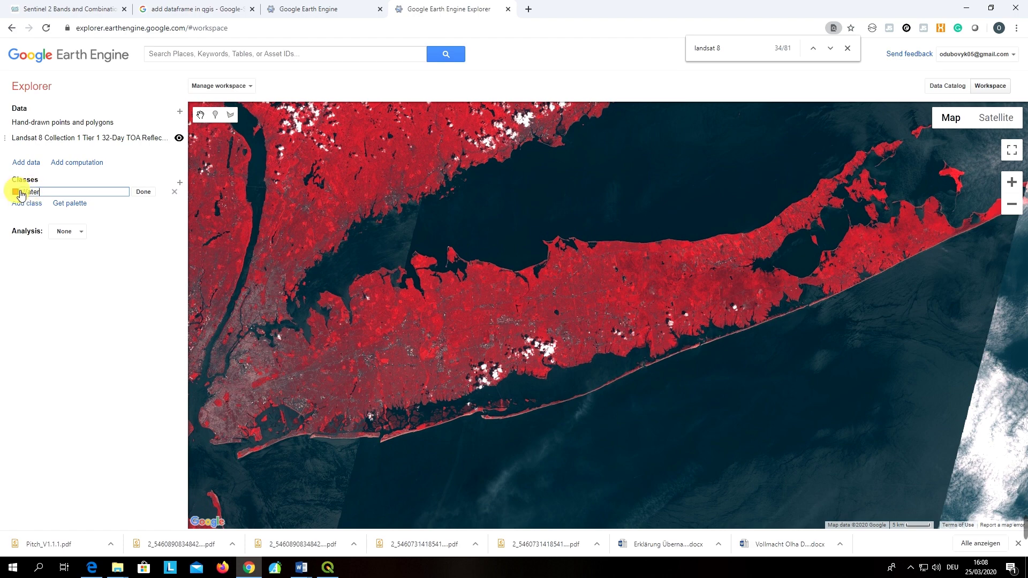
{"action": "left_click", "coordinate": [21, 194]}
{"action": "left_click", "coordinate": [61, 234]}
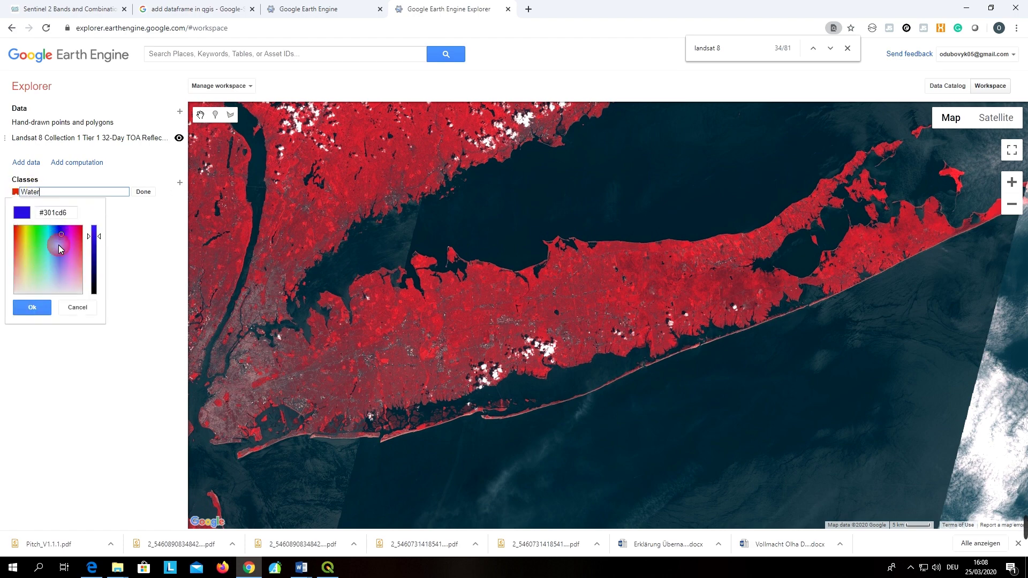
{"action": "left_click", "coordinate": [40, 307]}
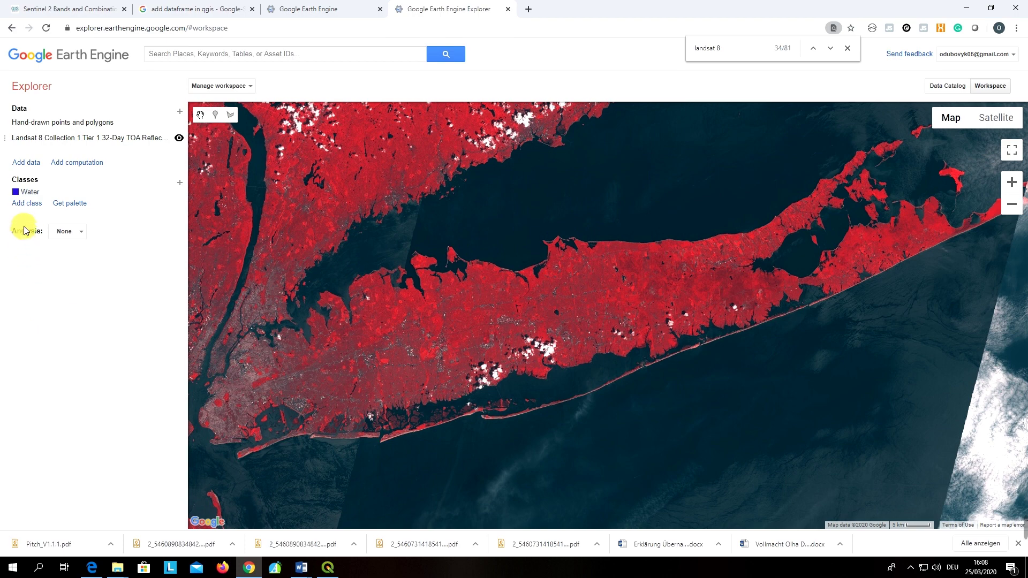
- Add a second class named Urban and give it the red colour #d63000
{"action": "left_click", "coordinate": [32, 204]}
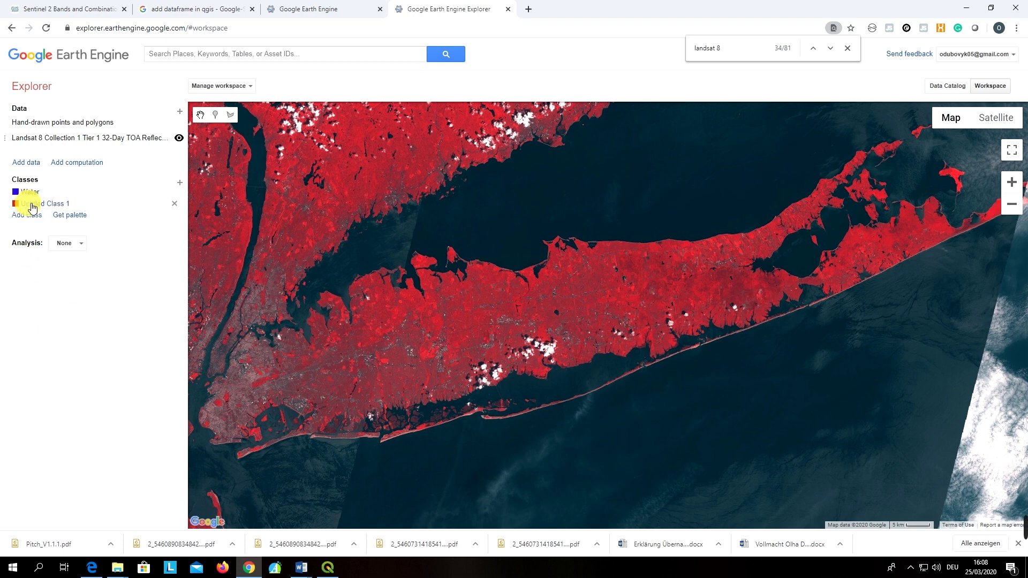
{"action": "left_click", "coordinate": [17, 205]}
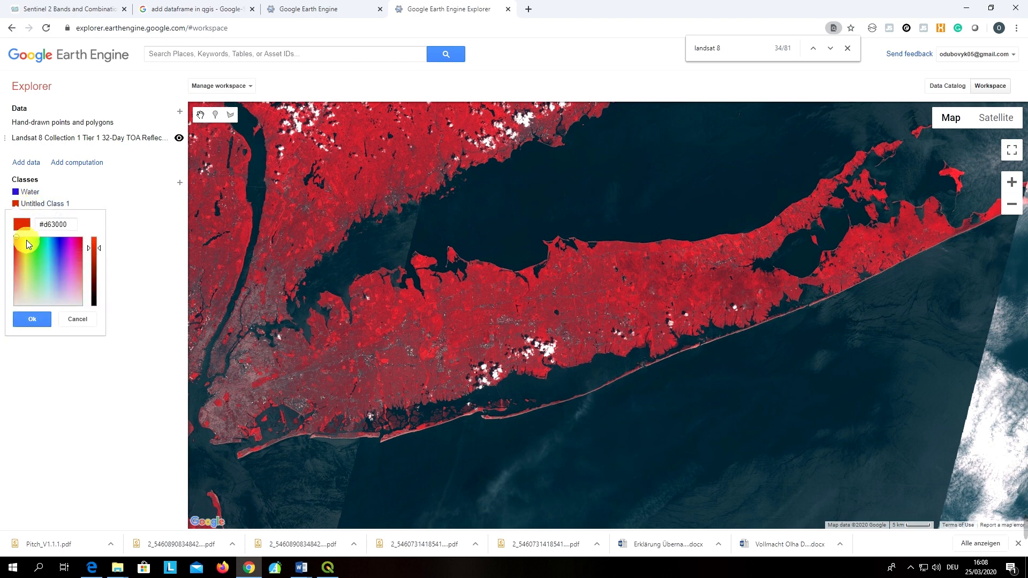
{"action": "left_click", "coordinate": [73, 205]}
{"action": "left_click", "coordinate": [84, 208]}
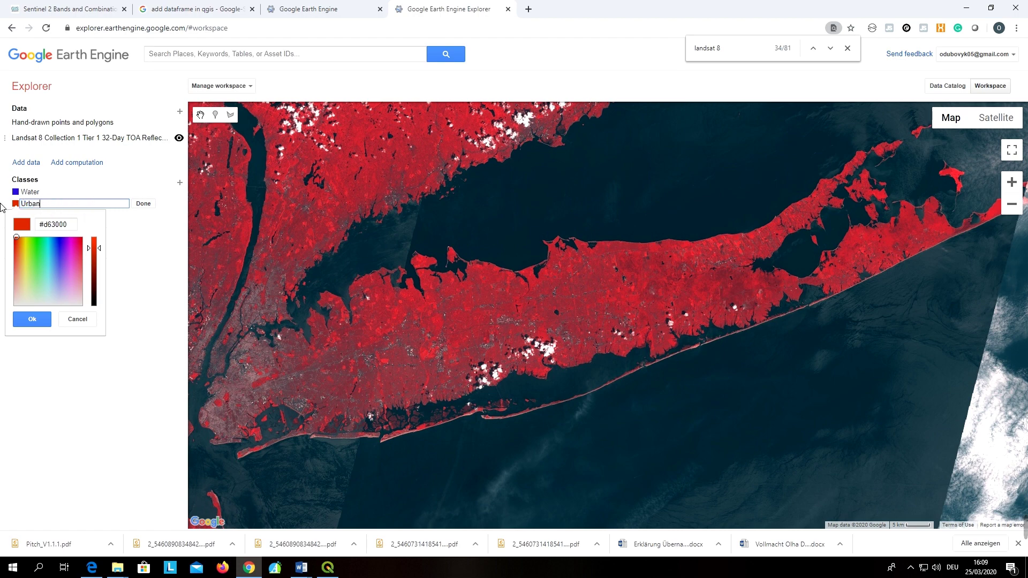
{"action": "type", "text": "Urban"}
{"action": "left_click", "coordinate": [144, 204]}
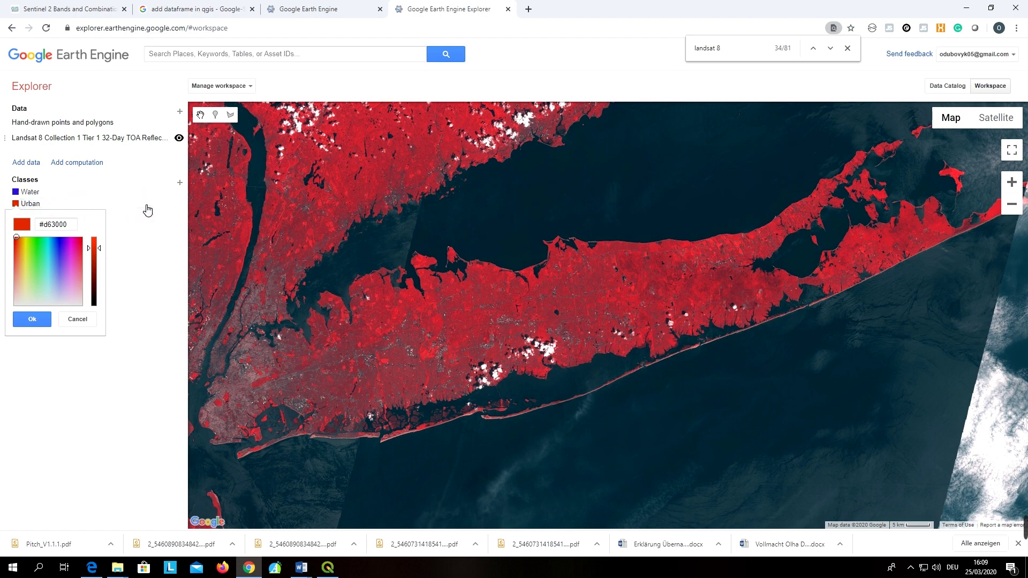
{"action": "left_click", "coordinate": [32, 320]}
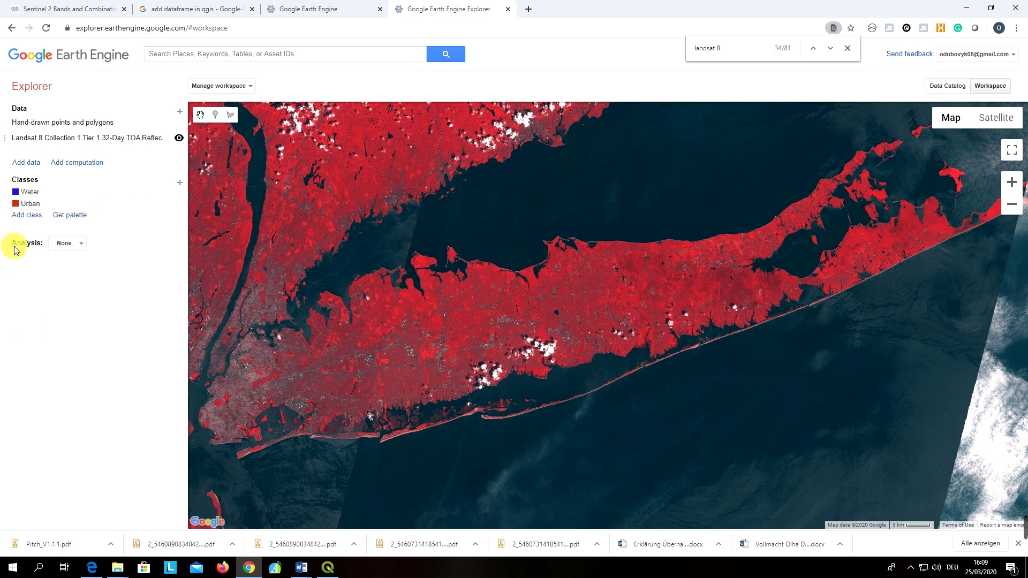
- Add a third class named Vegetation and colour it dark green
{"action": "left_click", "coordinate": [27, 216]}
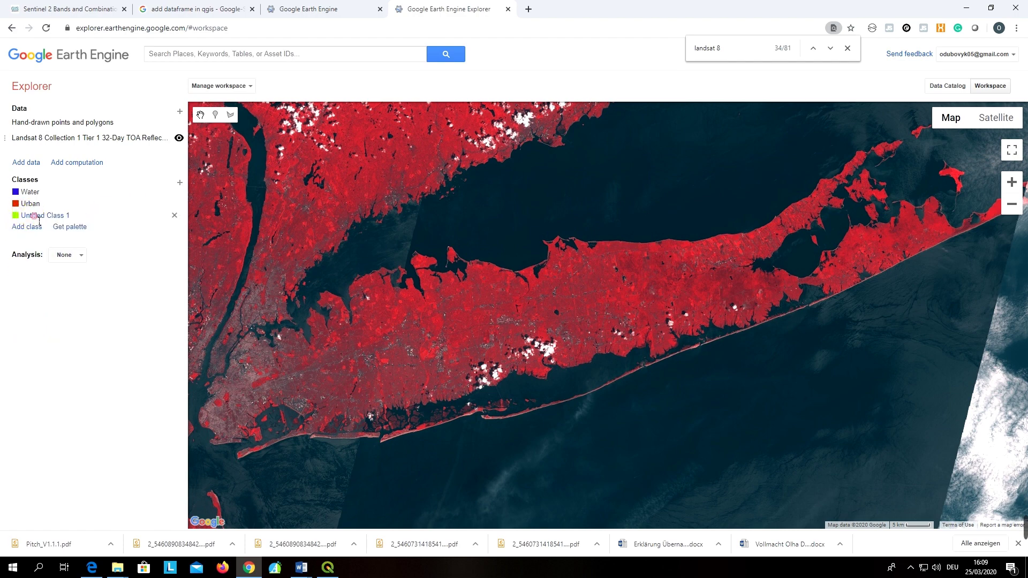
{"action": "left_click", "coordinate": [44, 216]}
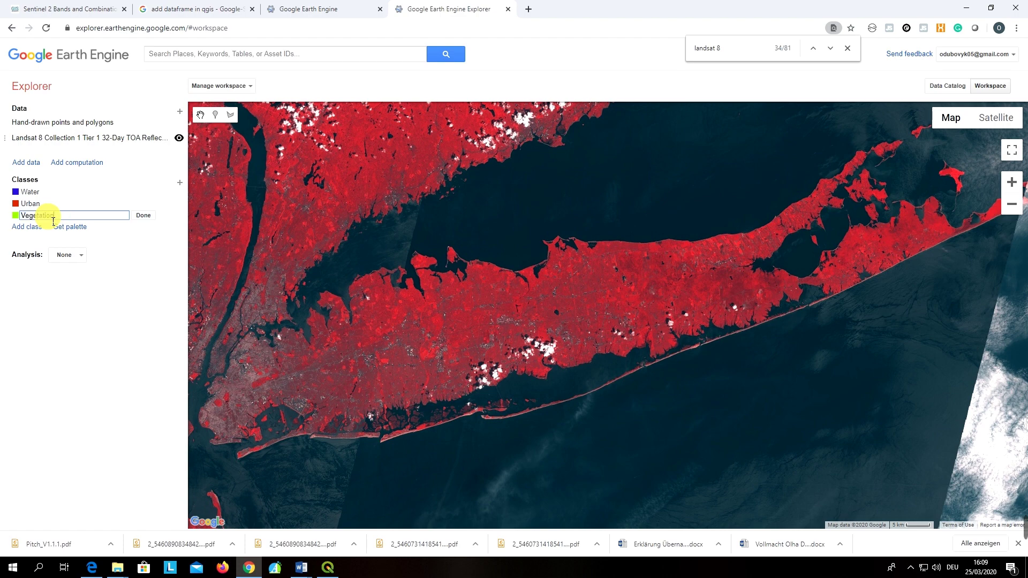
{"action": "left_click", "coordinate": [15, 216]}
{"action": "left_click_drag", "start_coordinate": [35, 266], "coordinate": [37, 272]}
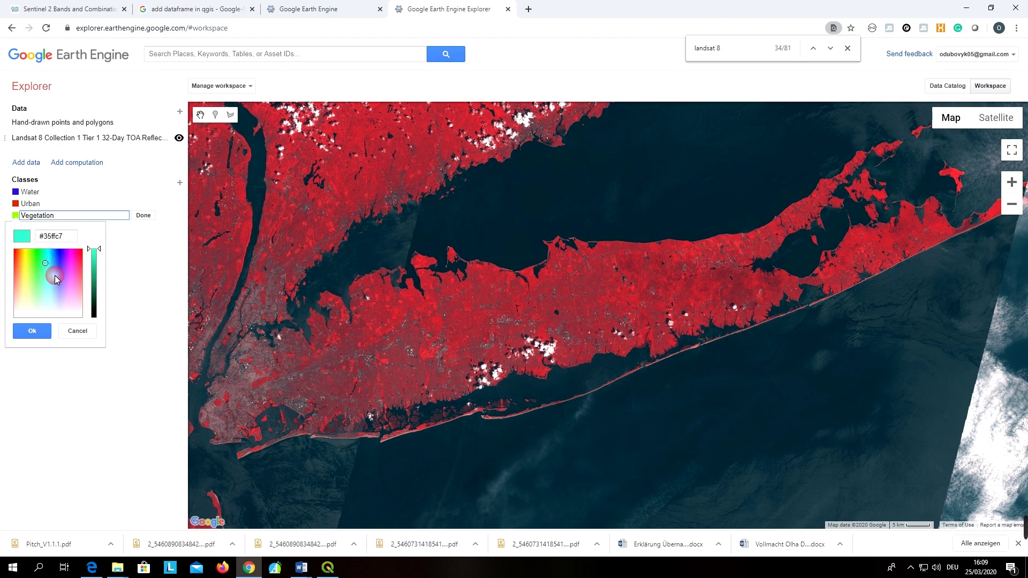
{"action": "left_click", "coordinate": [95, 284]}
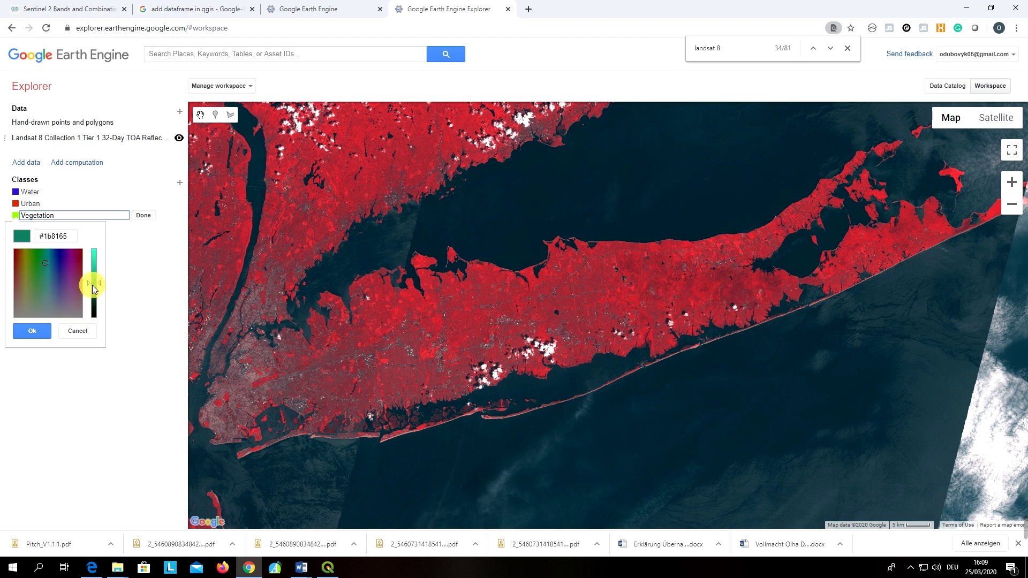
{"action": "left_click", "coordinate": [48, 329]}
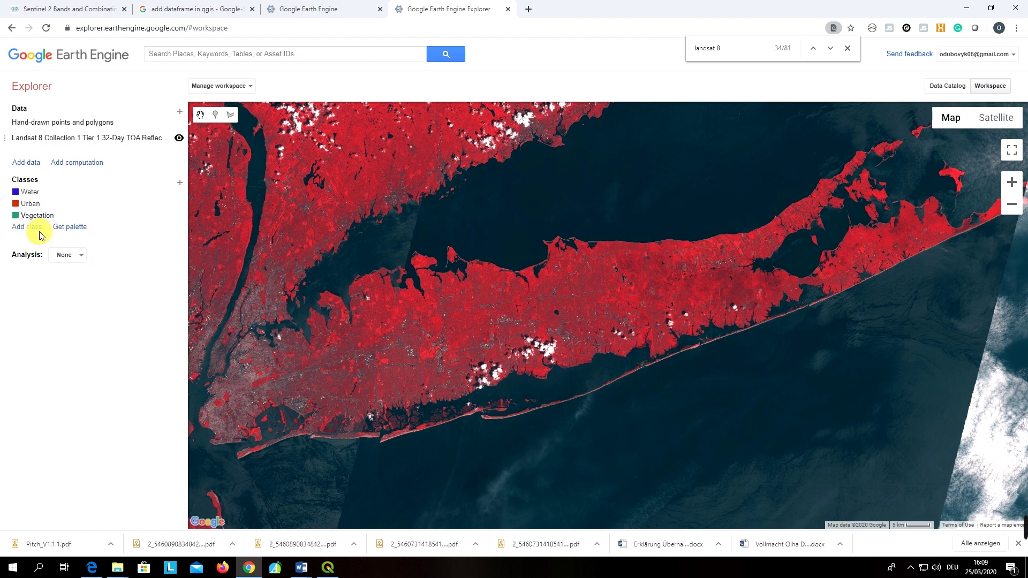
- Add a fourth class named Clouds and set its colour to near-white #fff1f4
{"action": "left_click", "coordinate": [38, 229]}
{"action": "left_click", "coordinate": [15, 227]}
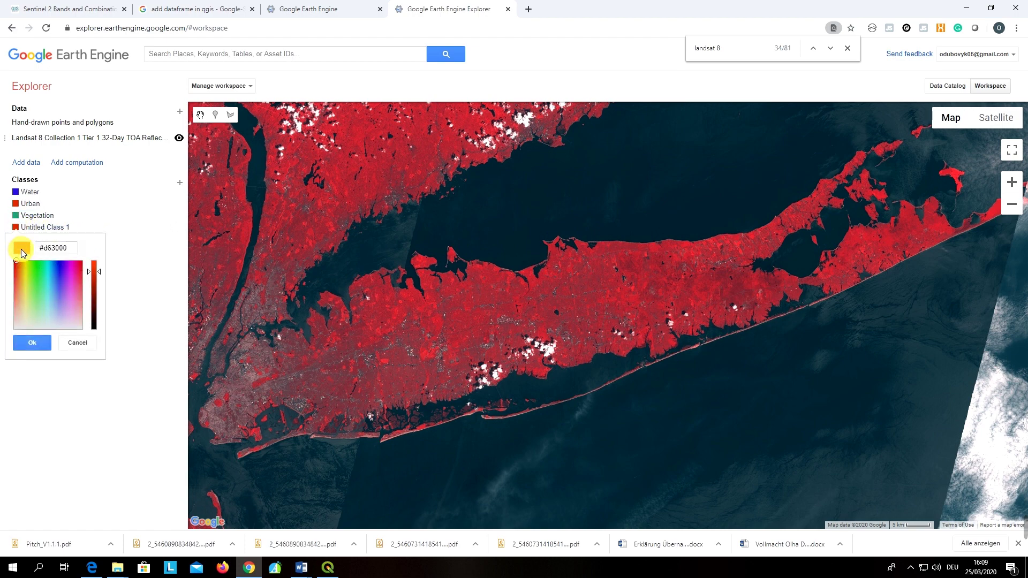
{"action": "left_click", "coordinate": [80, 231]}
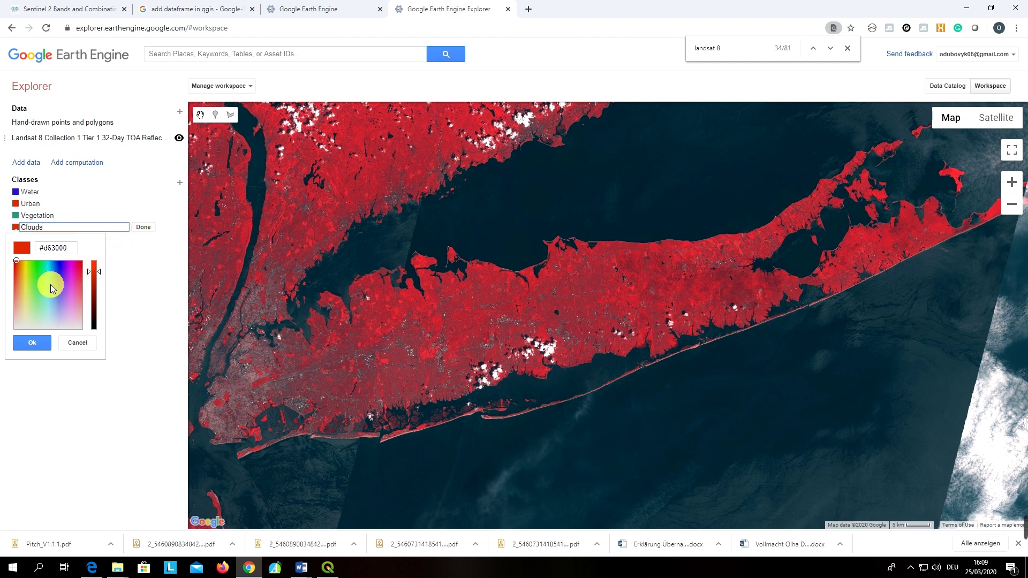
{"action": "left_click", "coordinate": [43, 324]}
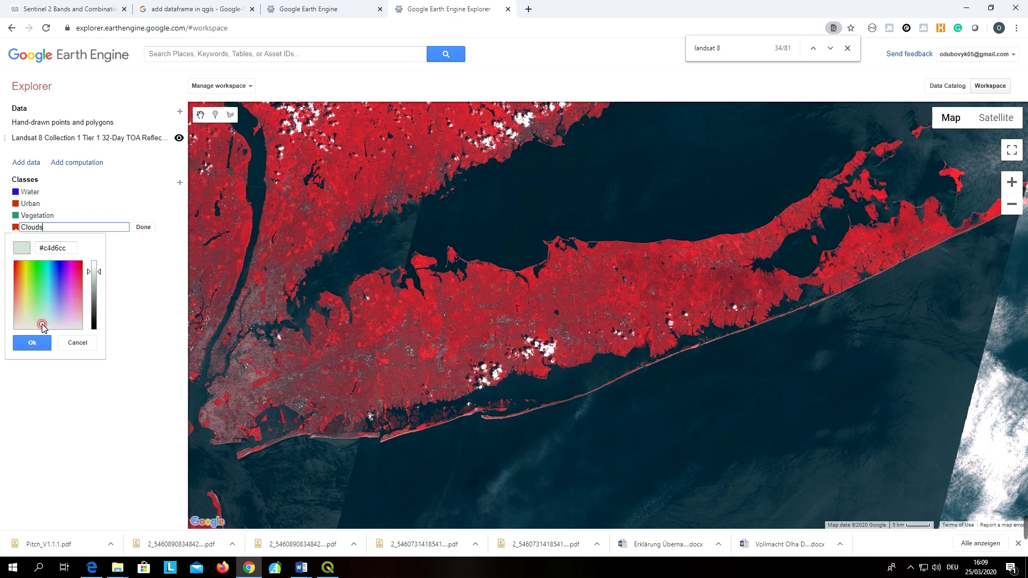
{"action": "left_click", "coordinate": [95, 265]}
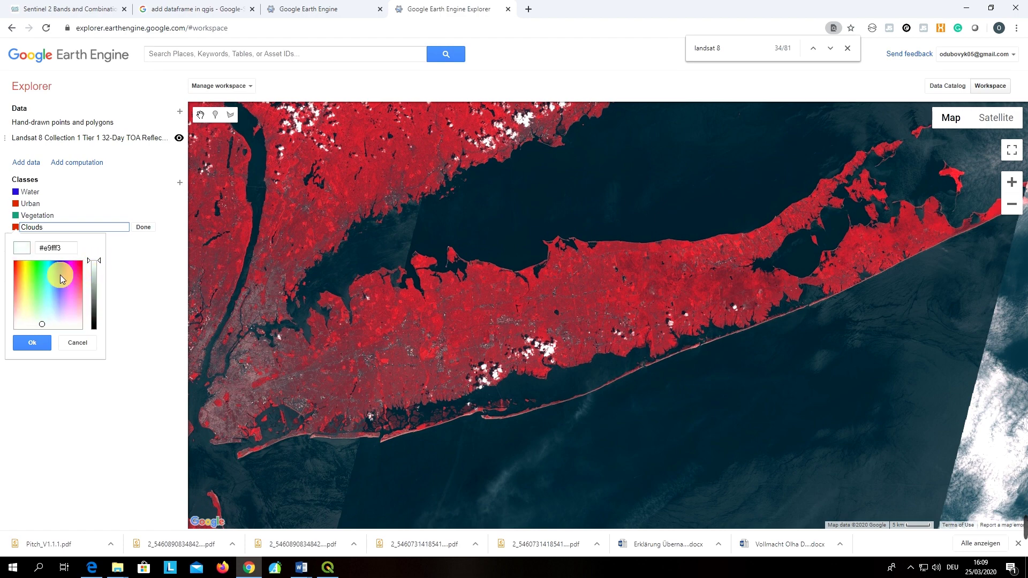
{"action": "left_click", "coordinate": [81, 326]}
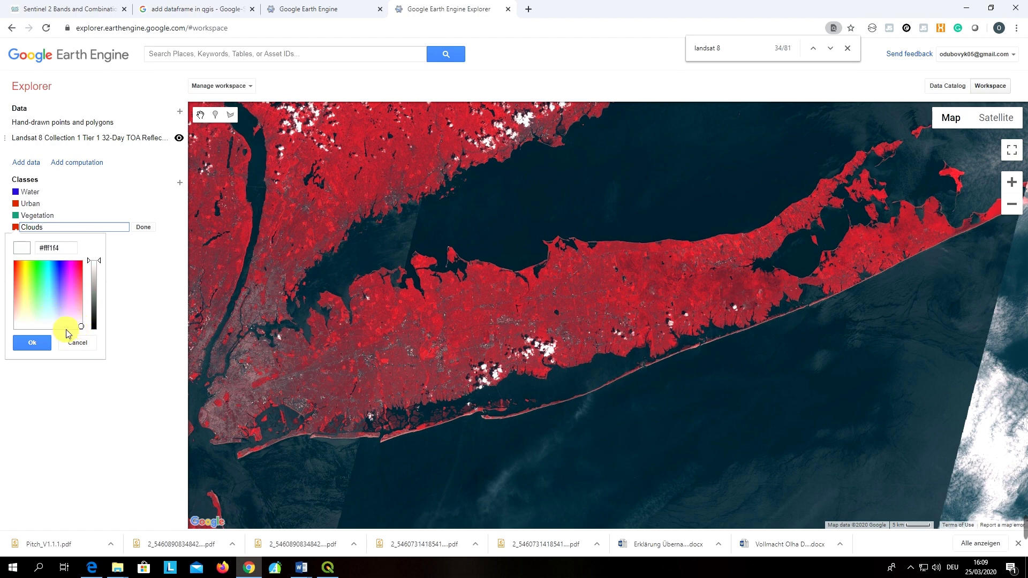
{"action": "left_click", "coordinate": [33, 343]}
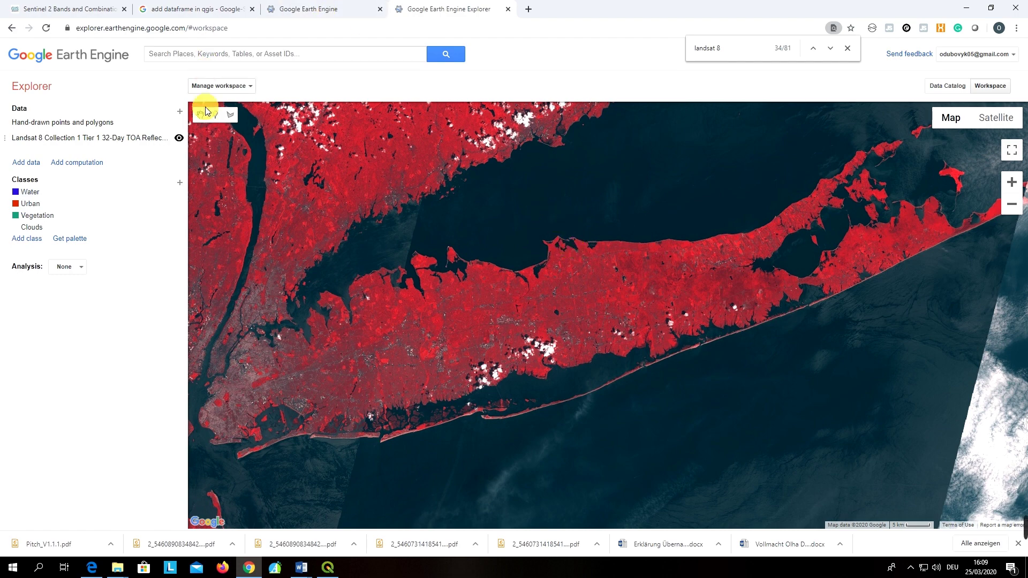
- Draw two triangular Water training polygons, one in the sound north of Long Island and one in the ocean south of it
{"action": "left_click", "coordinate": [230, 116]}
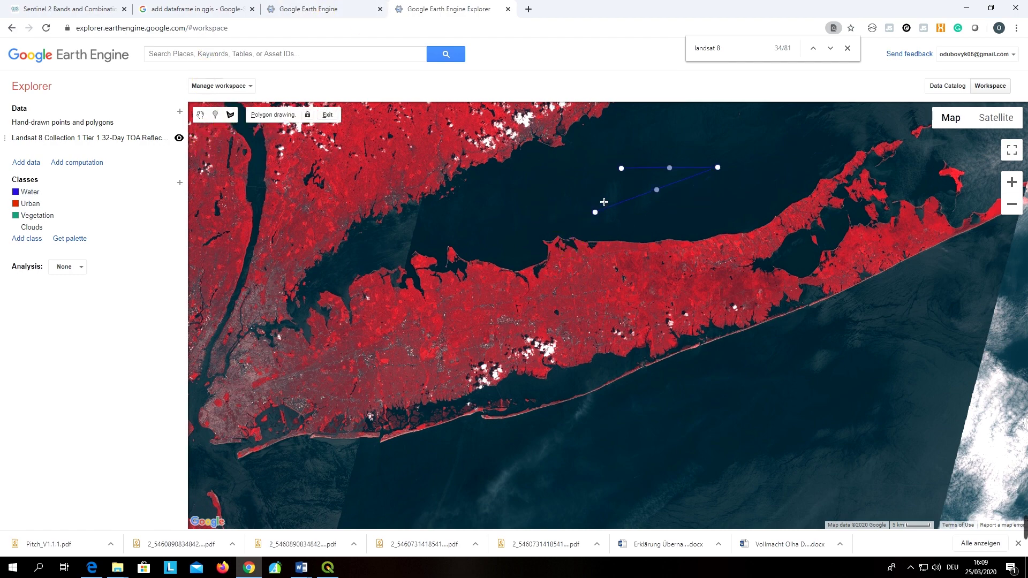
{"action": "left_click", "coordinate": [621, 170]}
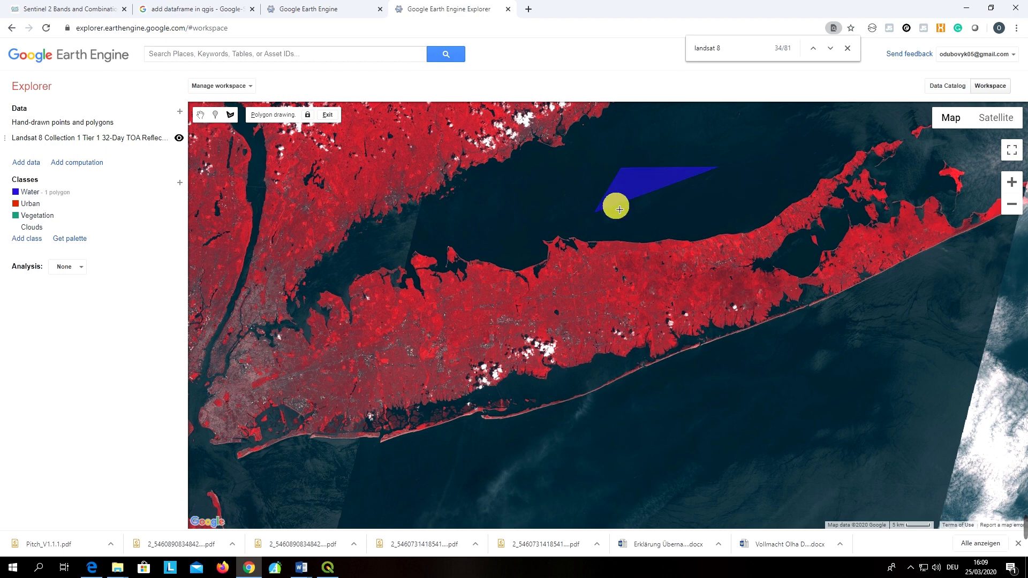
{"action": "left_click", "coordinate": [712, 420]}
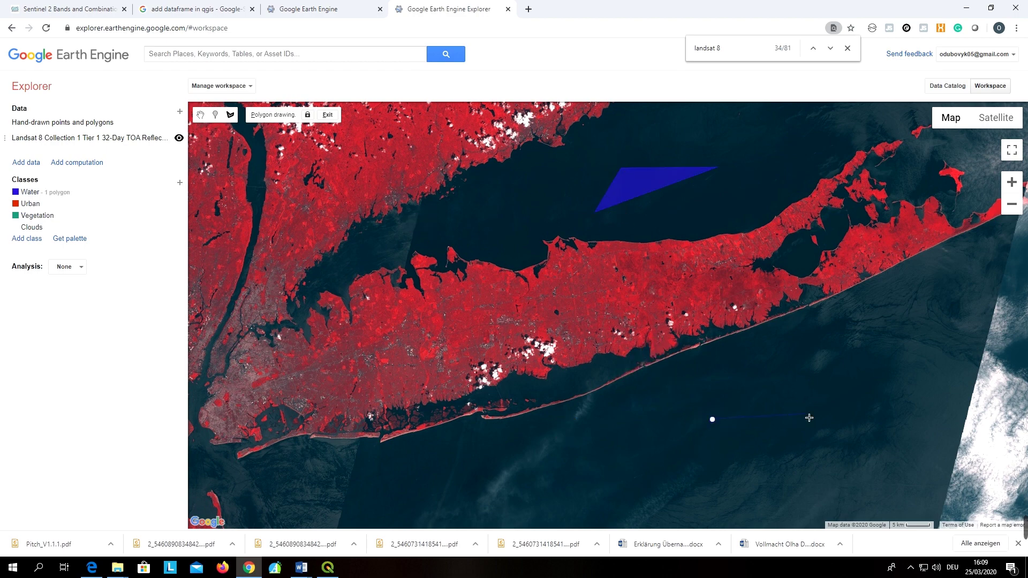
{"action": "left_click", "coordinate": [705, 456]}
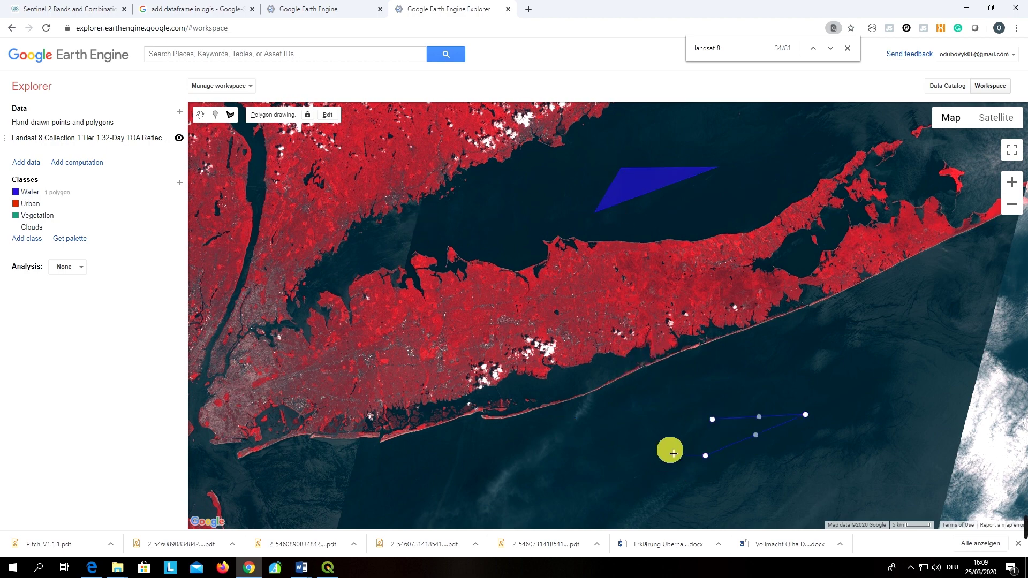
{"action": "left_click", "coordinate": [712, 420]}
- Place four Water training points: two in the bay at Long Island's east end, one in the north-shore inlet near Stony Brook and one on Lake Ronkonkoma
{"action": "left_click", "coordinate": [216, 115]}
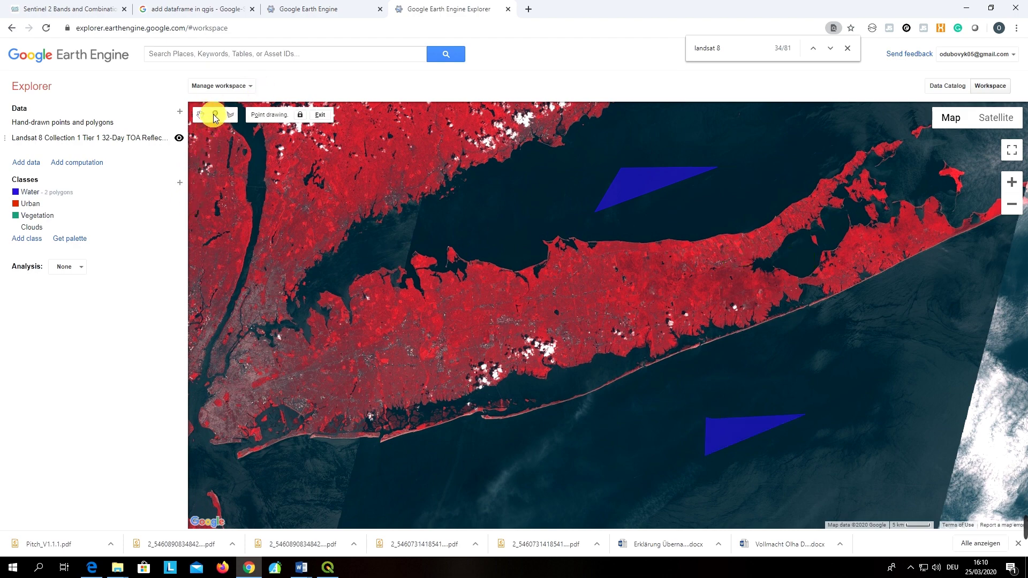
{"action": "left_click", "coordinate": [805, 252]}
{"action": "left_click", "coordinate": [834, 237]}
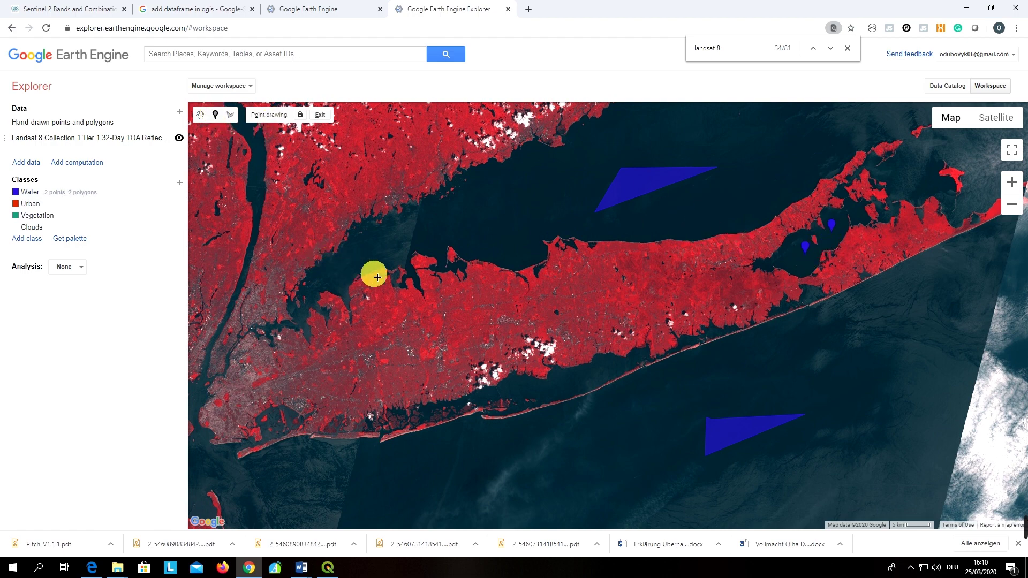
{"action": "scroll", "coordinate": [373, 273], "scroll_direction": "up", "scroll_amount": 2}
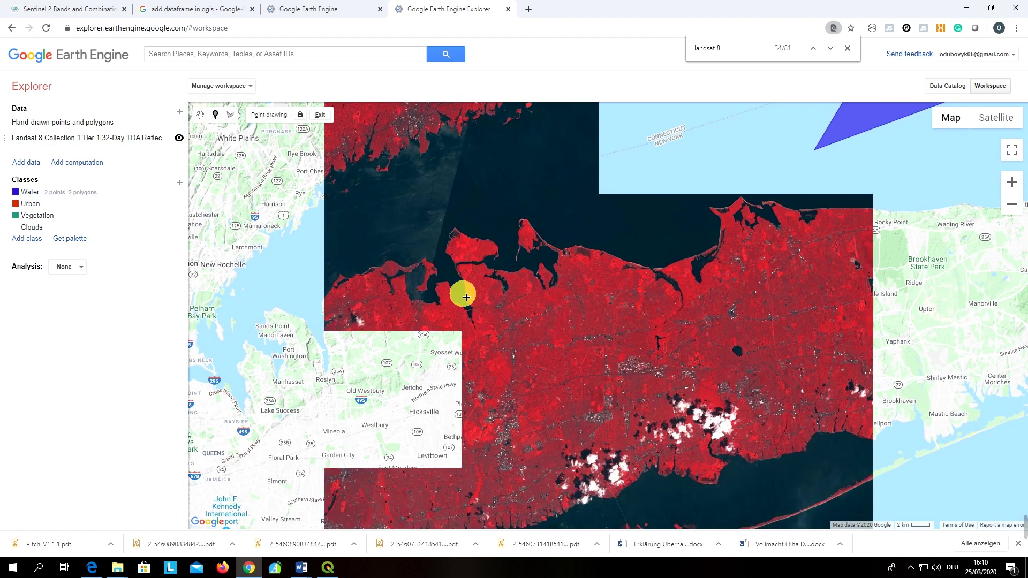
{"action": "left_click", "coordinate": [703, 269]}
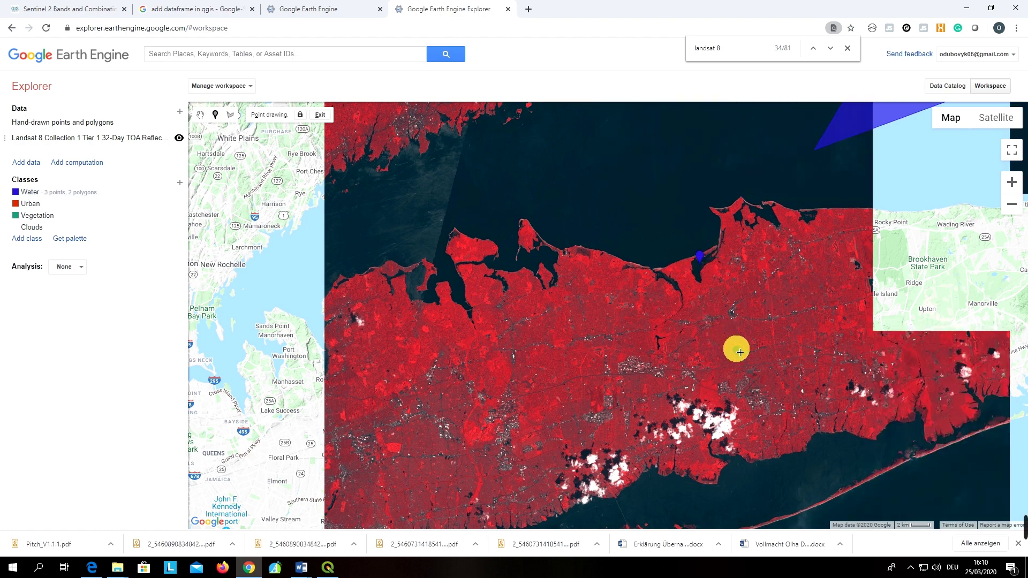
{"action": "scroll", "coordinate": [737, 356], "scroll_direction": "up", "scroll_amount": 1}
{"action": "left_click", "coordinate": [740, 352]}
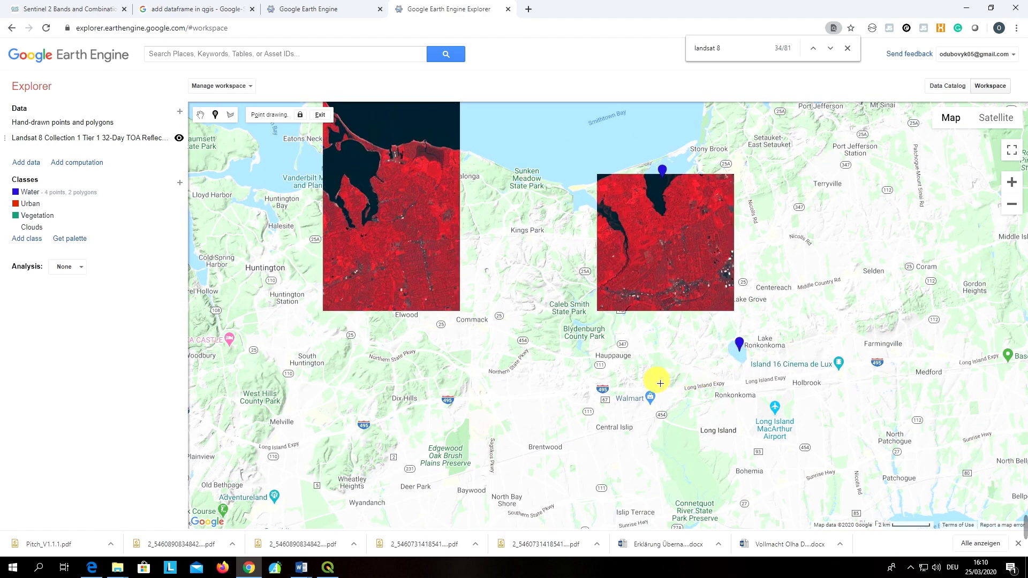
- Place seven more Water training points in the north-shore harbours, the open sound and the bay along Long Island's south shore
{"action": "left_click", "coordinate": [361, 170]}
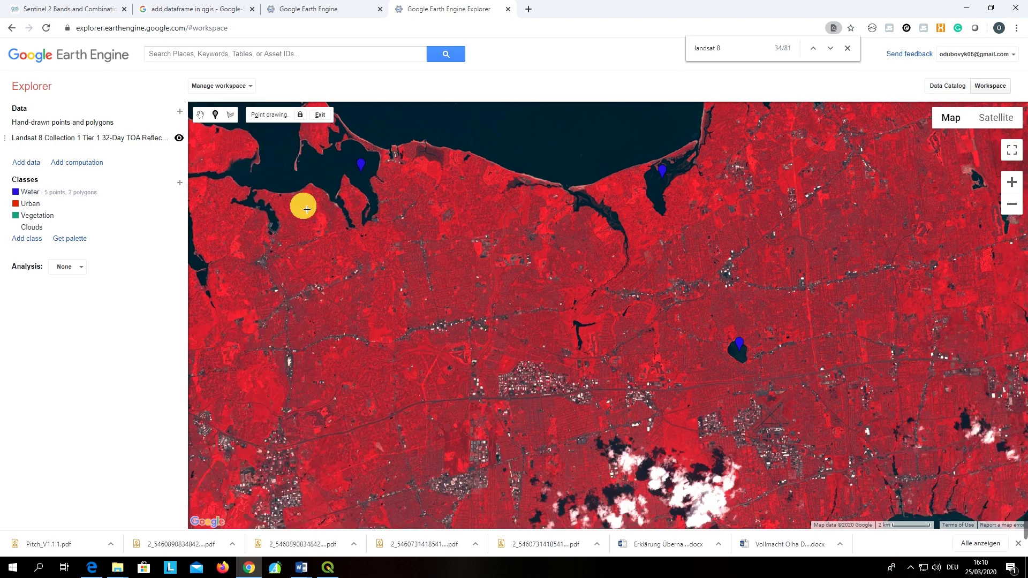
{"action": "left_click", "coordinate": [251, 199]}
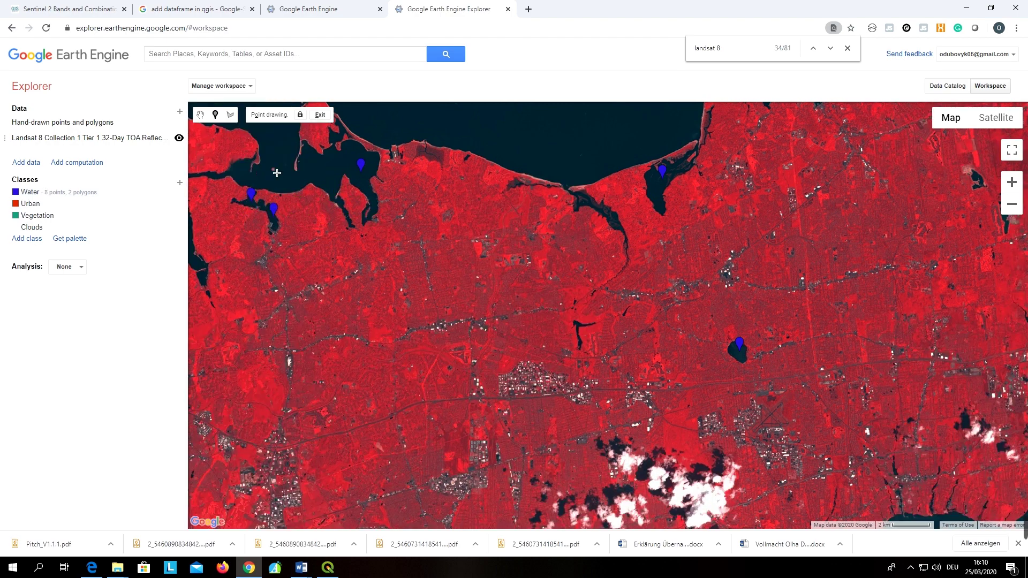
{"action": "left_click", "coordinate": [574, 157]}
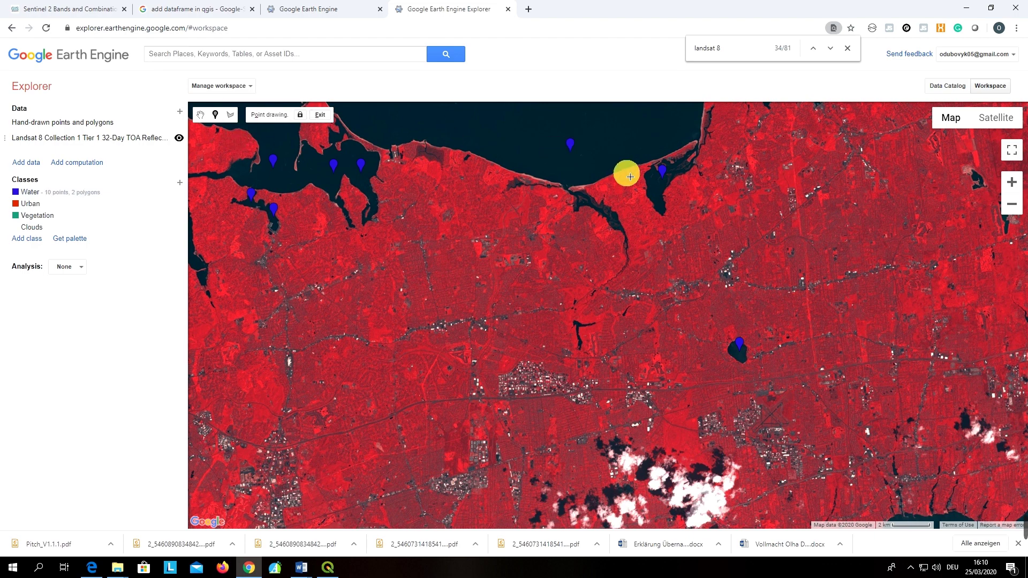
{"action": "scroll", "coordinate": [625, 172], "scroll_direction": "down", "scroll_amount": 1}
{"action": "left_click", "coordinate": [675, 405]}
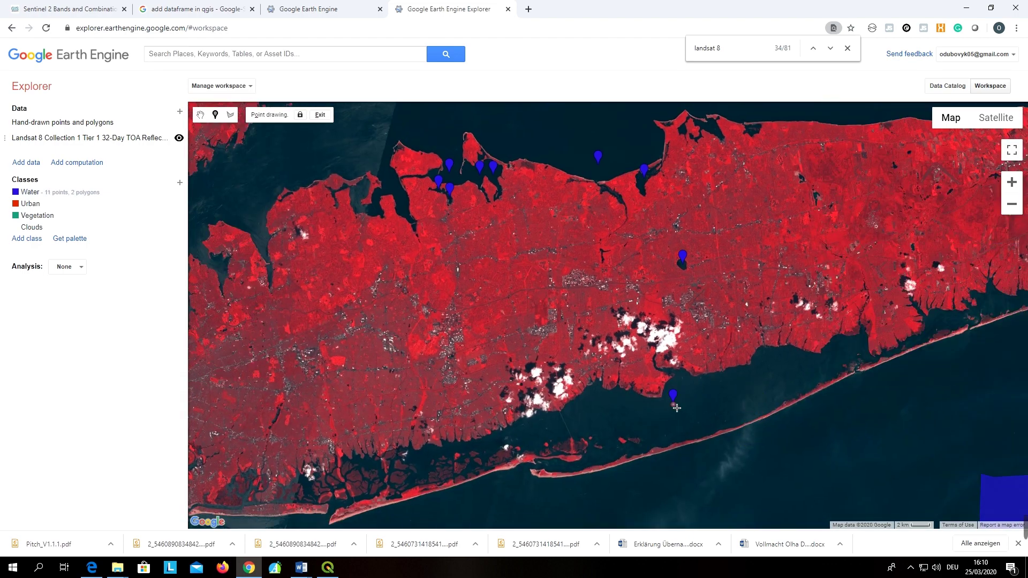
- Place Water training points in the ocean and bay off the south shore and on the small inland lakes around Massapequa
{"action": "left_click", "coordinate": [907, 444]}
{"action": "left_click", "coordinate": [939, 401]}
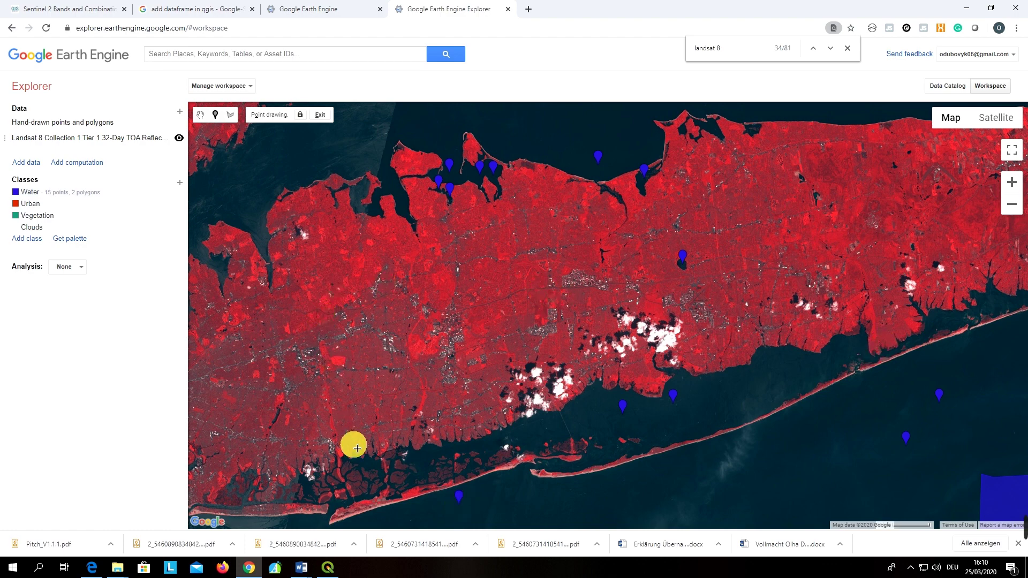
{"action": "scroll", "coordinate": [352, 442], "scroll_direction": "up", "scroll_amount": 3}
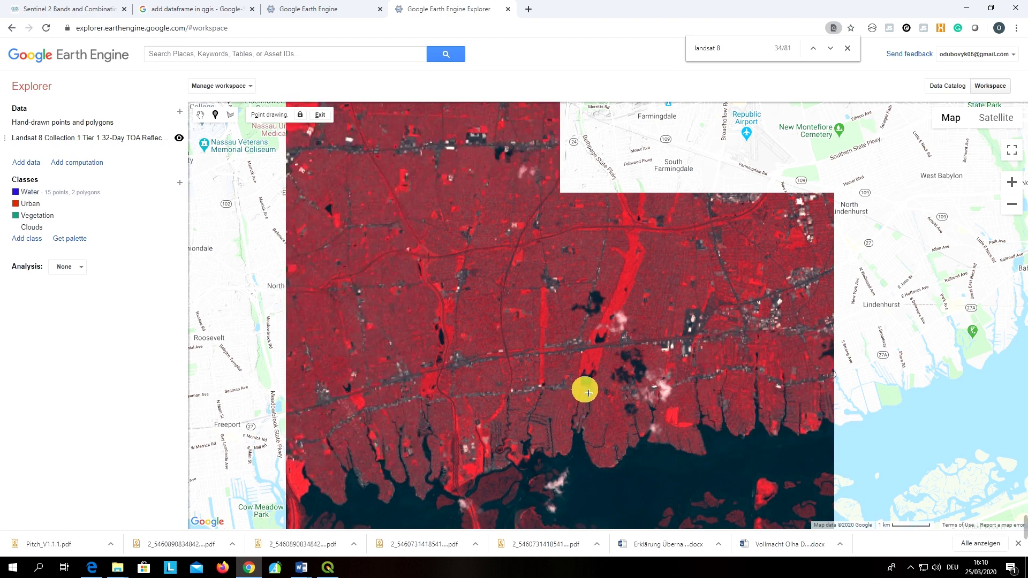
{"action": "left_click", "coordinate": [586, 380]}
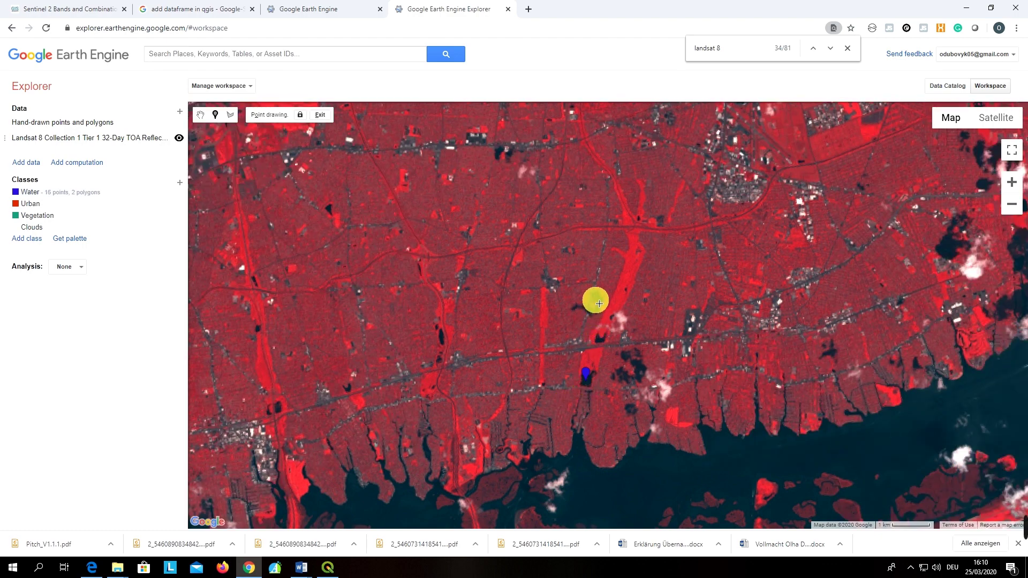
{"action": "left_click", "coordinate": [447, 339]}
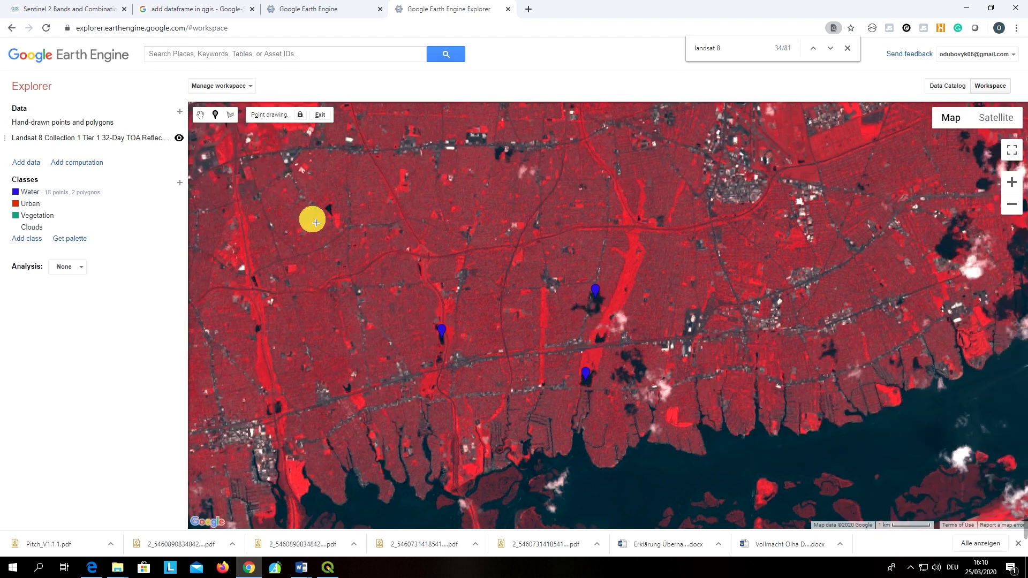
- Place seven more Water points: six along the bay below Massapequa and Amityville and one on the dark patch beside the clouds
{"action": "left_click", "coordinate": [646, 475]}
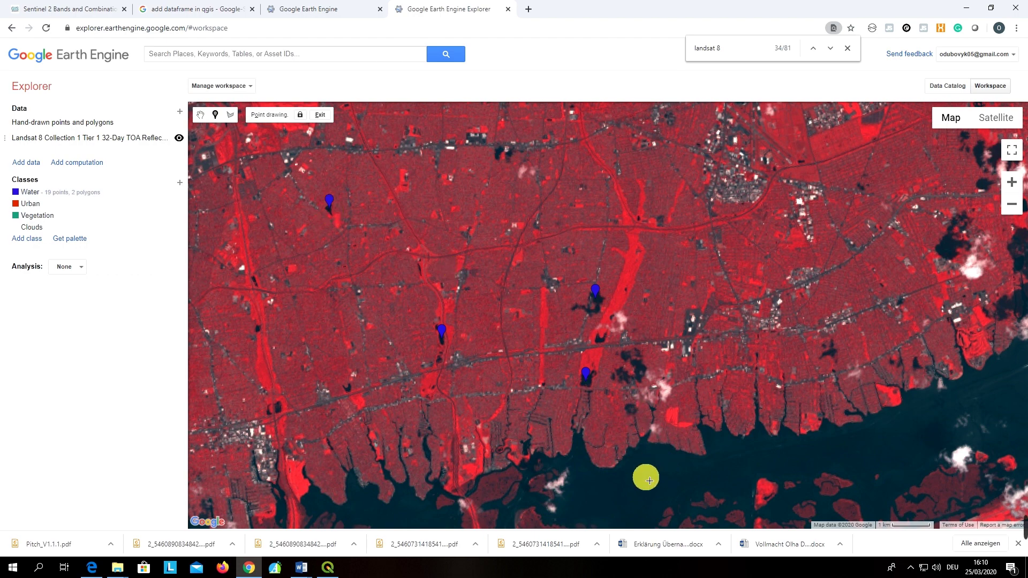
{"action": "left_click", "coordinate": [788, 456]}
{"action": "left_click", "coordinate": [953, 243]}
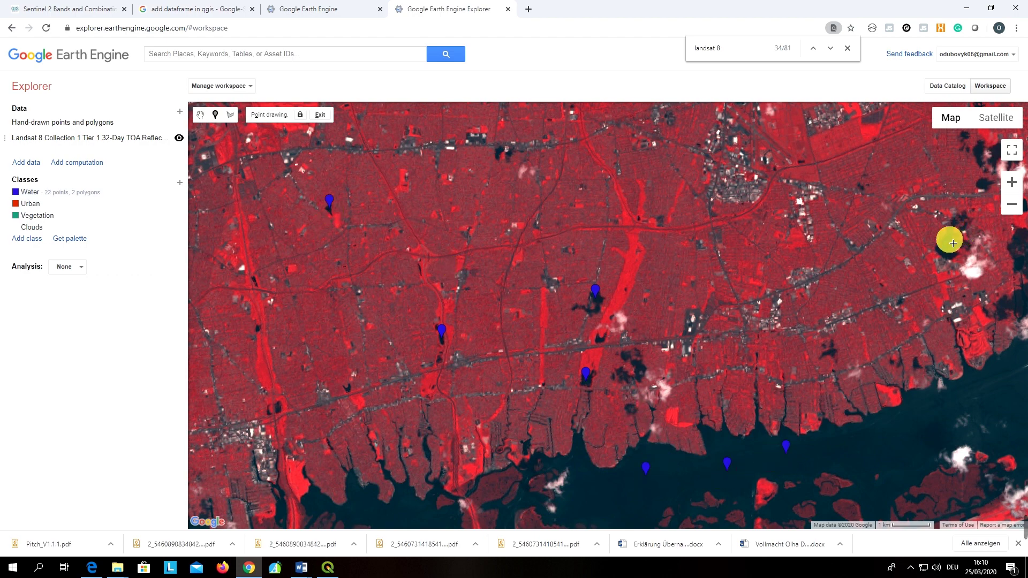
{"action": "left_click", "coordinate": [987, 390]}
{"action": "left_click", "coordinate": [874, 452]}
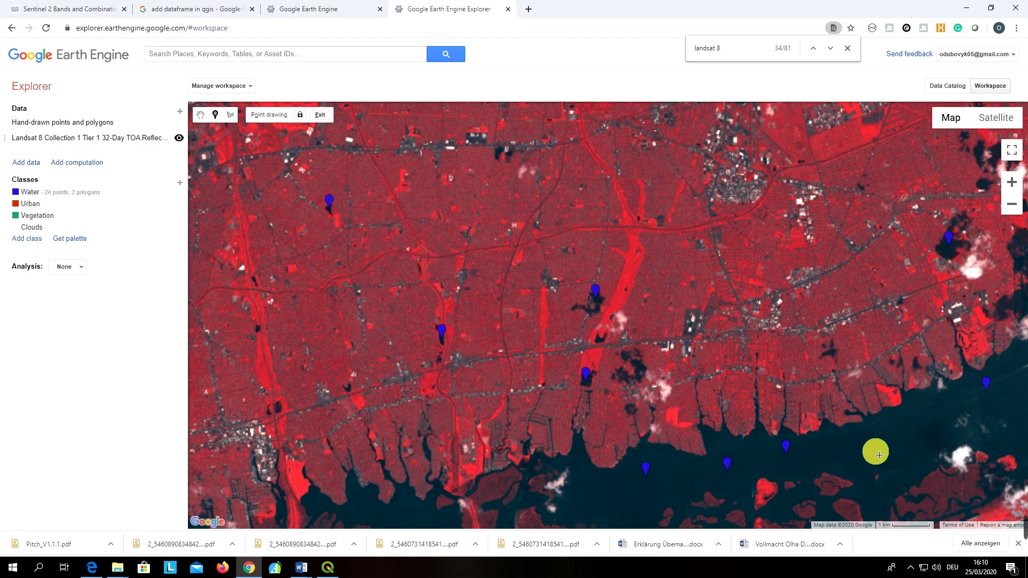
{"action": "left_click", "coordinate": [875, 491]}
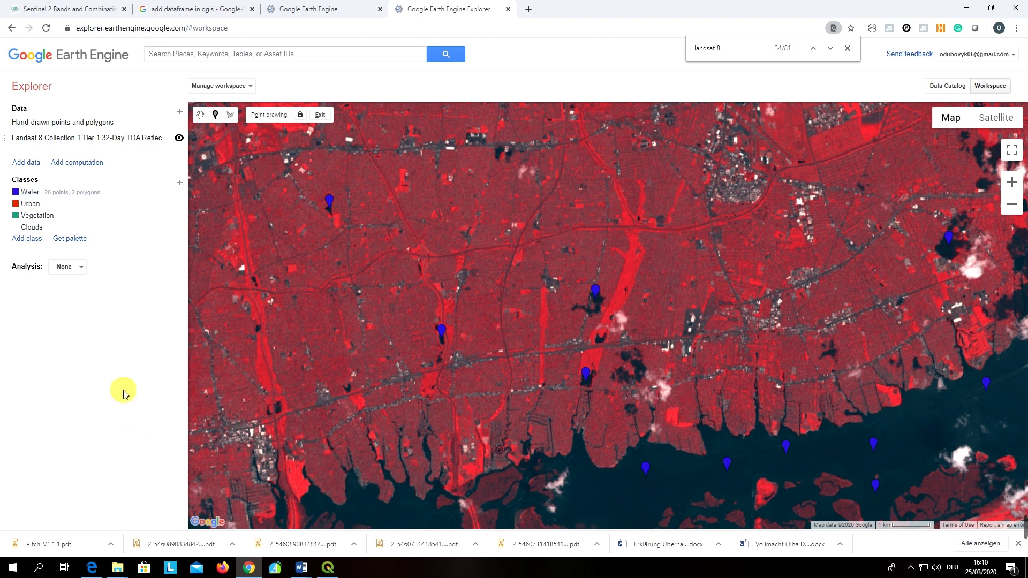
- Place five Urban training points in the grey built-up area near South Farmingdale
{"action": "scroll", "coordinate": [492, 327], "scroll_direction": "down", "scroll_amount": 1}
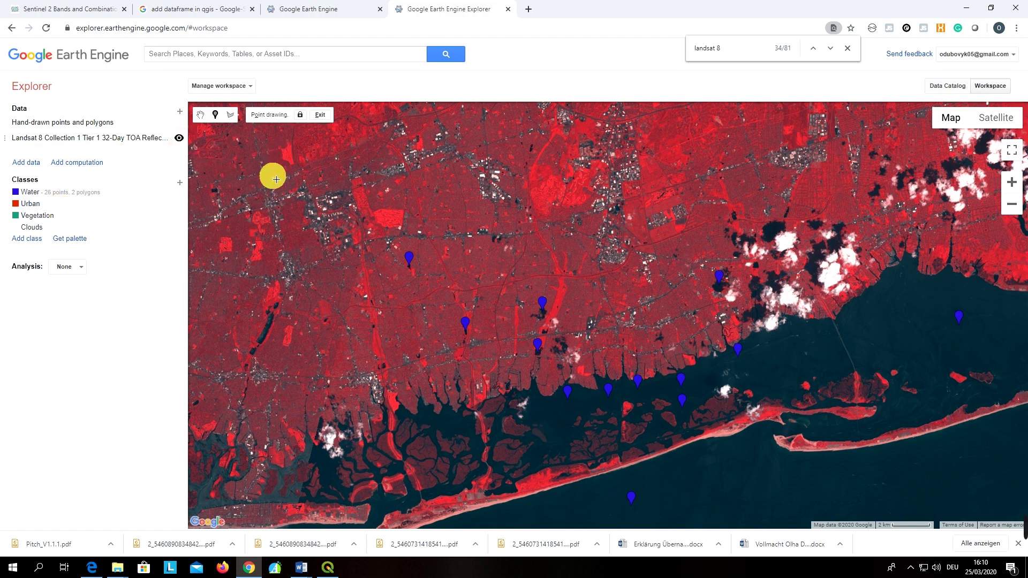
{"action": "scroll", "coordinate": [602, 252], "scroll_direction": "up", "scroll_amount": 3}
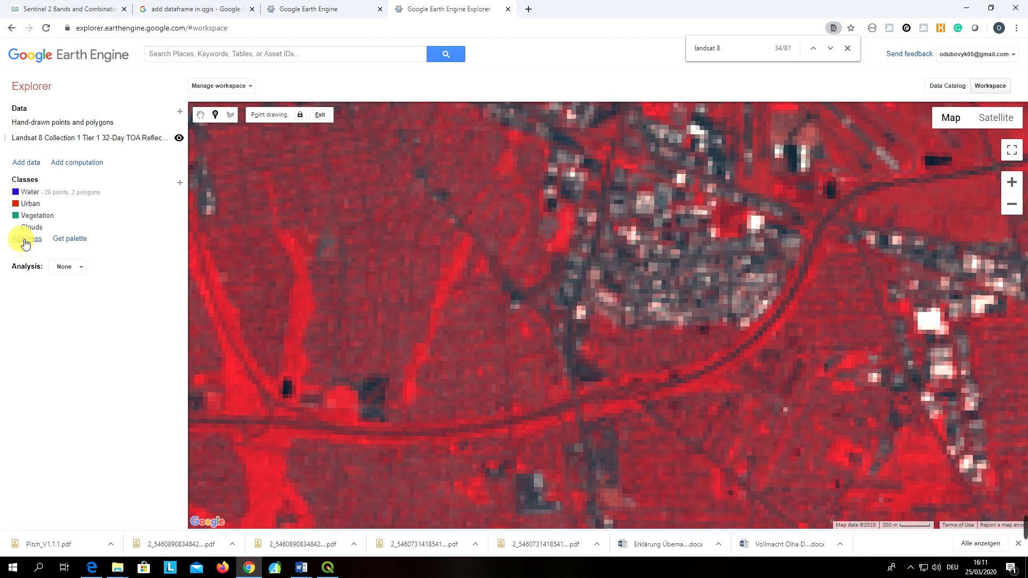
{"action": "left_click", "coordinate": [666, 282]}
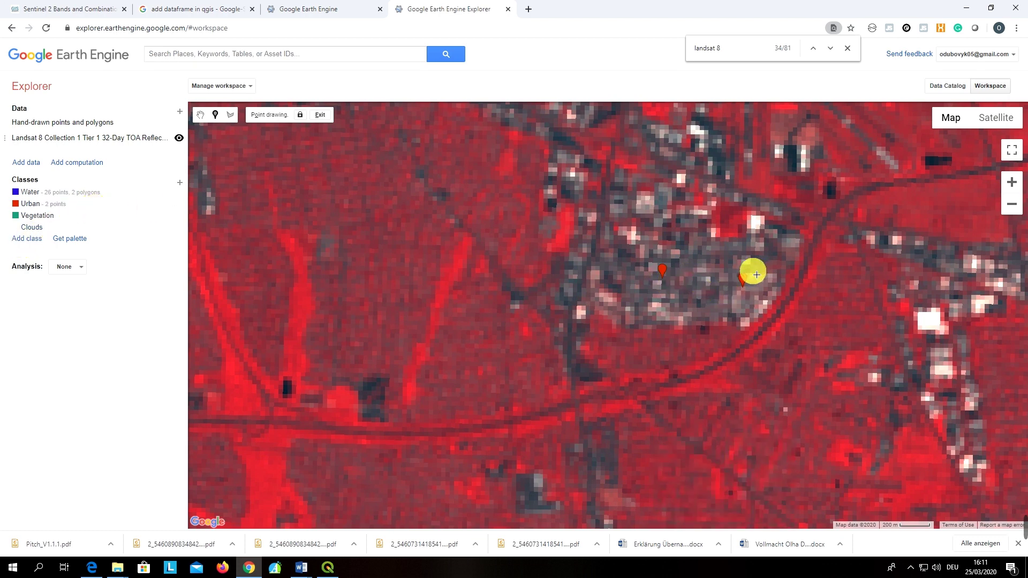
{"action": "left_click", "coordinate": [705, 238]}
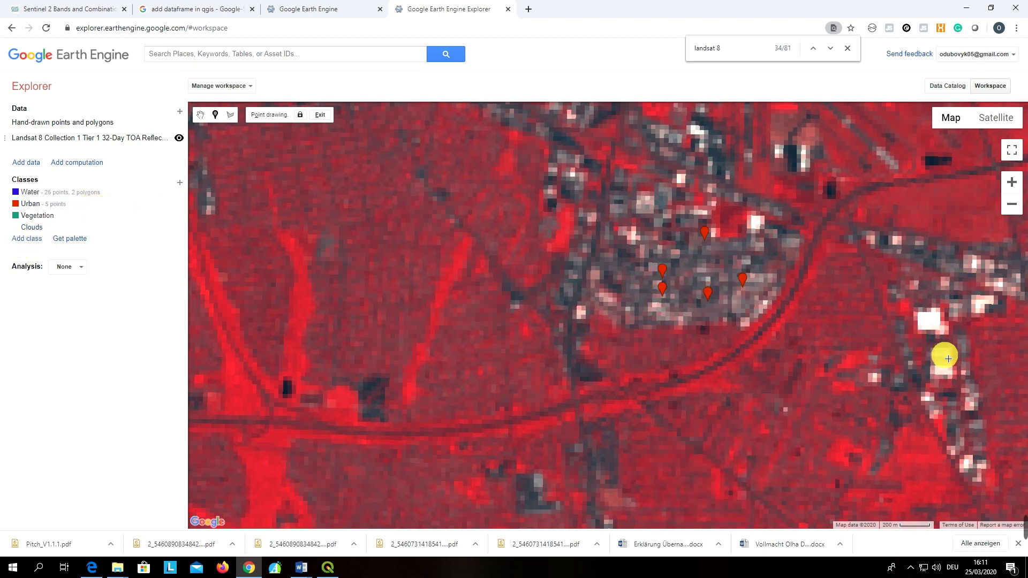
- Place twenty more Urban points on JFK airport, across Queens and Brooklyn, and near Valley Stream and Garden City
{"action": "scroll", "coordinate": [943, 352], "scroll_direction": "down", "scroll_amount": 2}
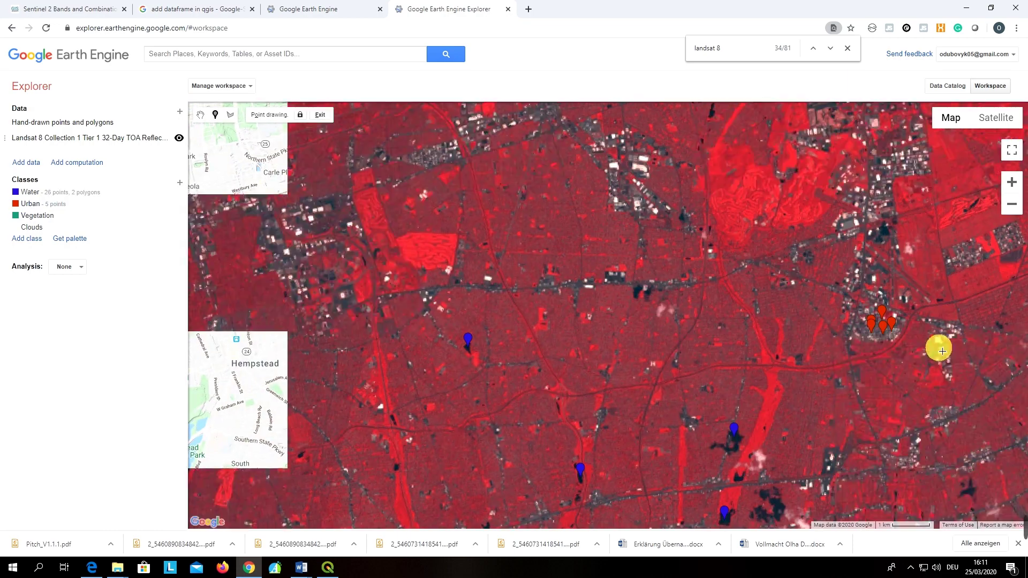
{"action": "scroll", "coordinate": [942, 352], "scroll_direction": "down", "scroll_amount": 1}
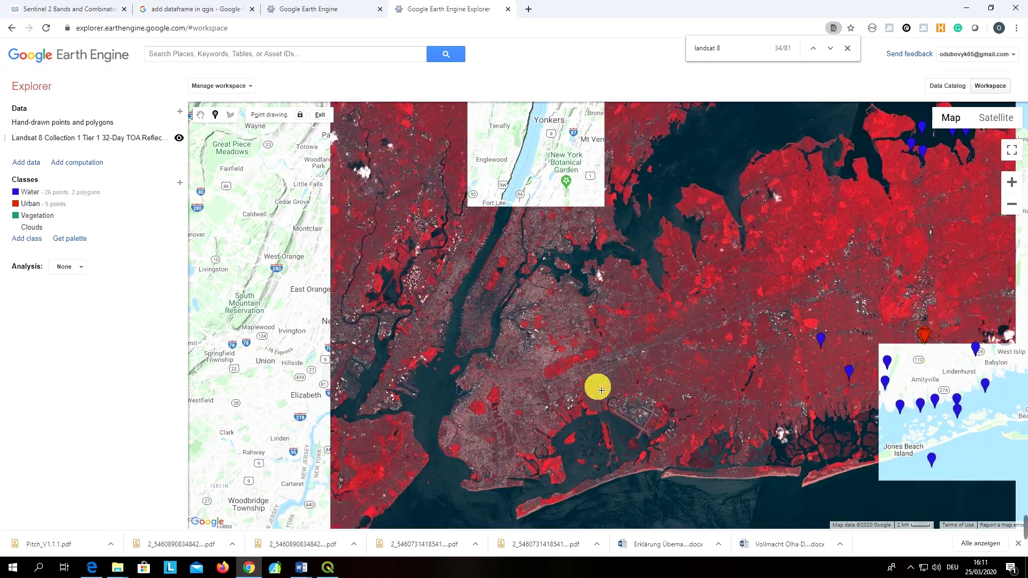
{"action": "left_click", "coordinate": [201, 114]}
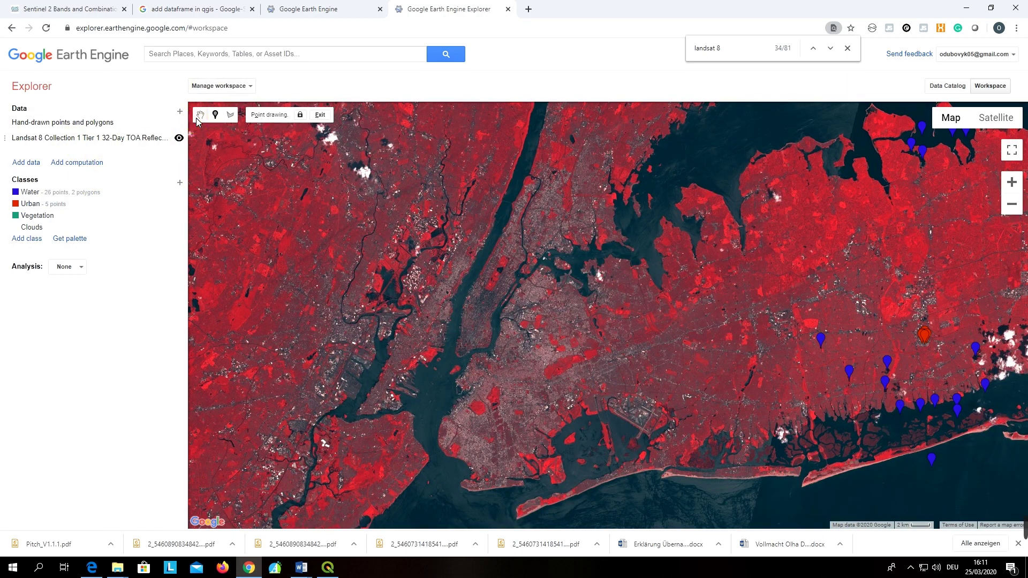
{"action": "left_click_drag", "start_coordinate": [668, 412], "coordinate": [525, 418]}
{"action": "double_click", "coordinate": [524, 418]}
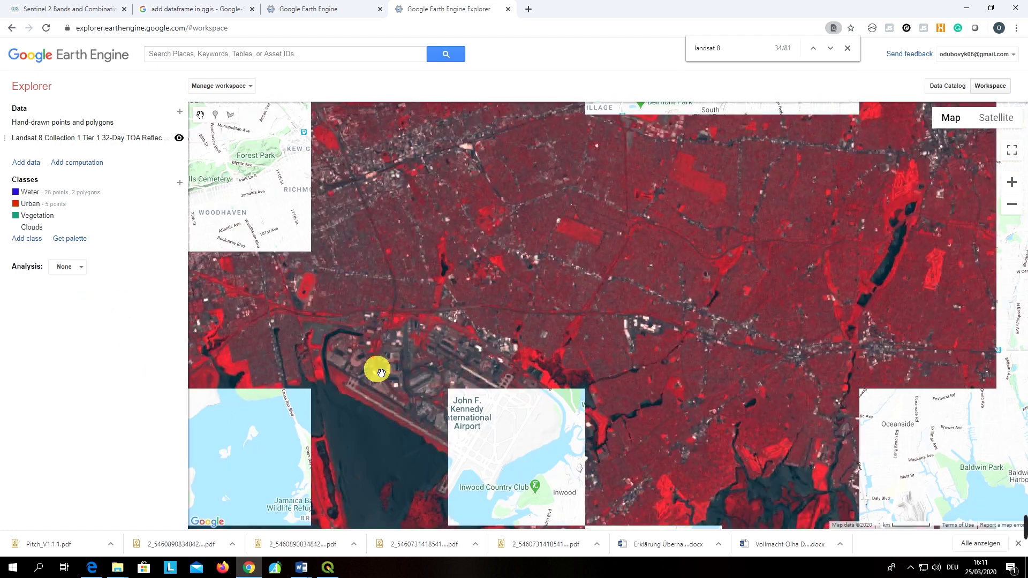
{"action": "left_click", "coordinate": [52, 206]}
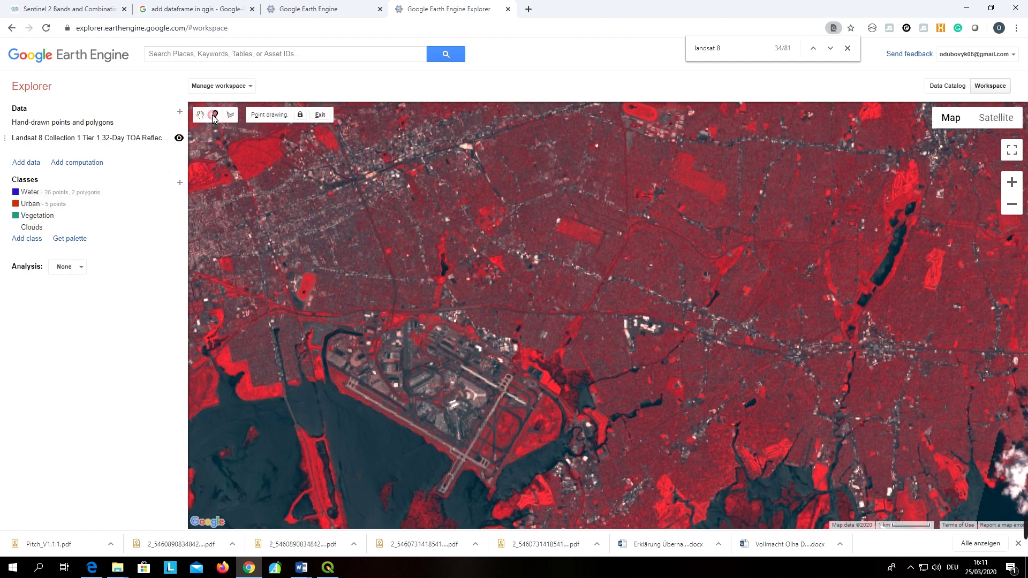
{"action": "left_click", "coordinate": [468, 419]}
{"action": "left_click", "coordinate": [475, 397]}
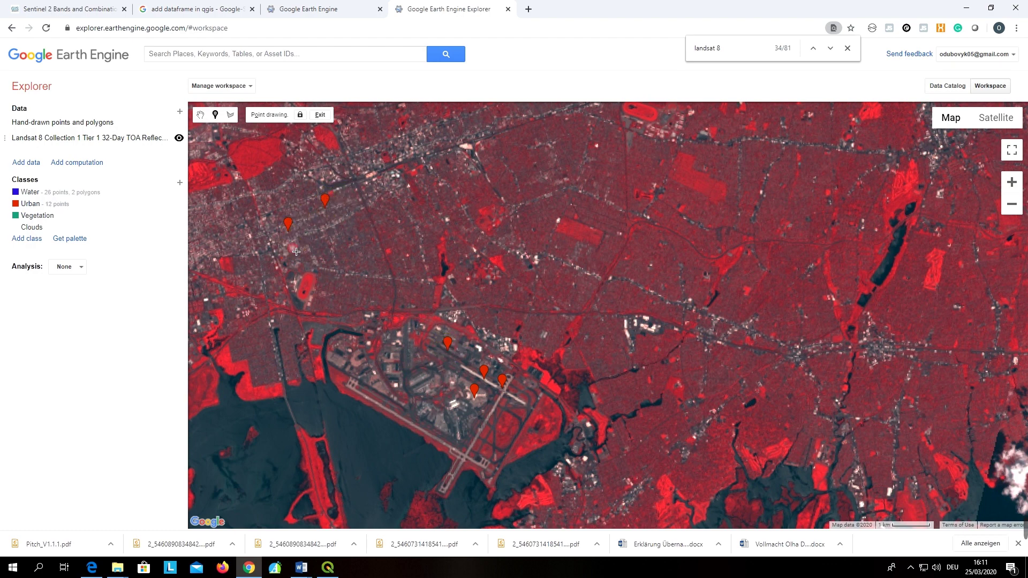
{"action": "left_click", "coordinate": [654, 327]}
{"action": "scroll", "coordinate": [514, 407], "scroll_direction": "down", "scroll_amount": 2}
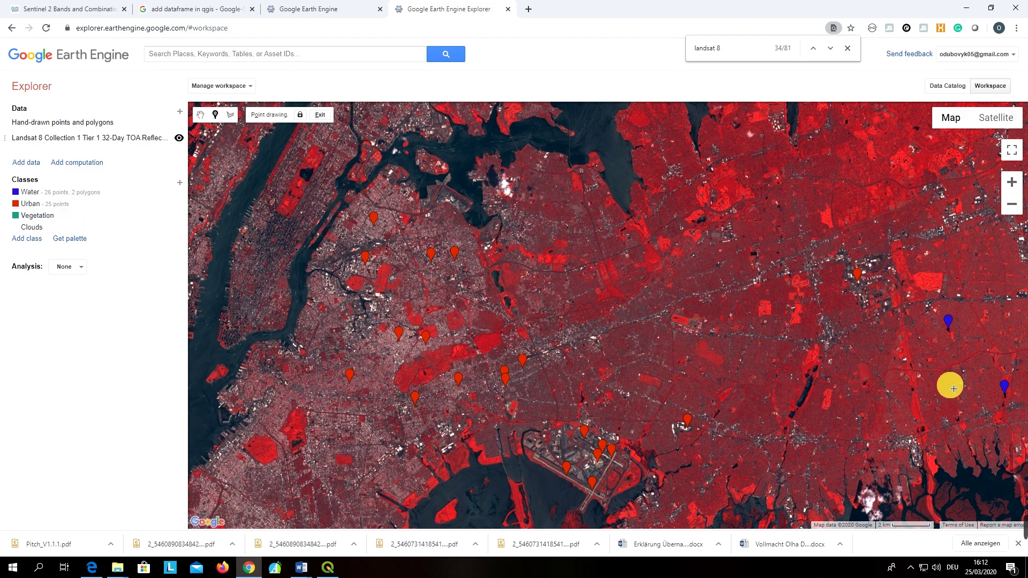
- Place ten Vegetation training points on the bright red parks and wooded areas between Lake Success, Eisenhower Park and Wheatley Heights
{"action": "left_click", "coordinate": [200, 115]}
{"action": "left_click_drag", "start_coordinate": [557, 308], "coordinate": [273, 281]}
{"action": "left_click_drag", "start_coordinate": [716, 253], "coordinate": [697, 300]}
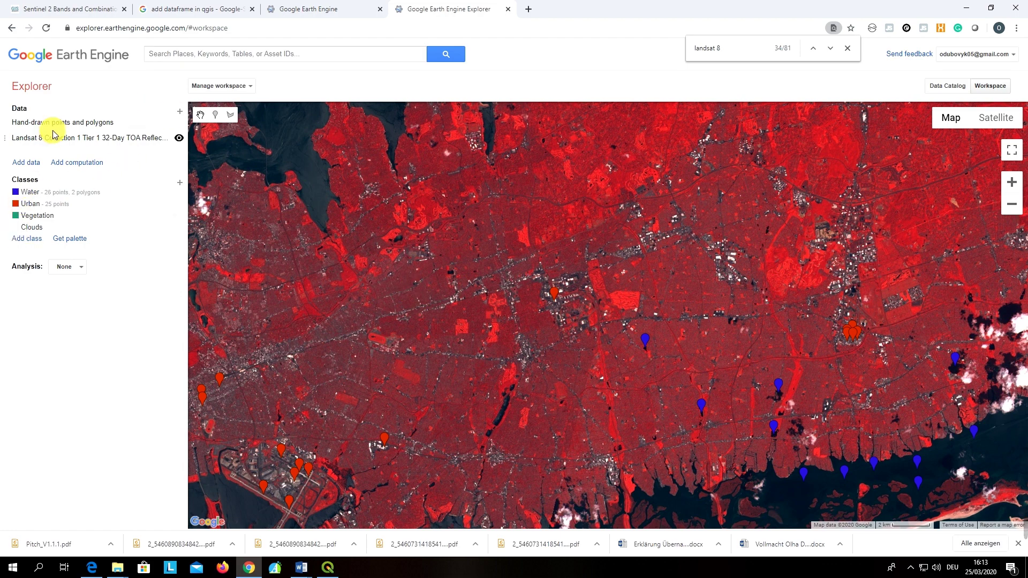
{"action": "left_click", "coordinate": [214, 114]}
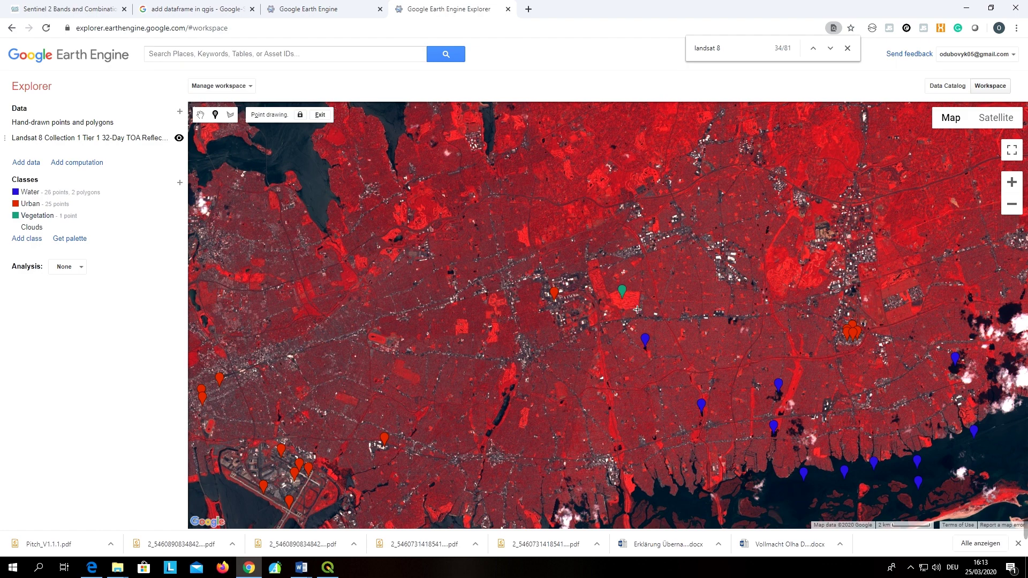
{"action": "left_click", "coordinate": [523, 237]}
{"action": "left_click", "coordinate": [793, 276]}
{"action": "left_click", "coordinate": [814, 275]}
{"action": "left_click", "coordinate": [900, 279]}
{"action": "left_click", "coordinate": [830, 153]}
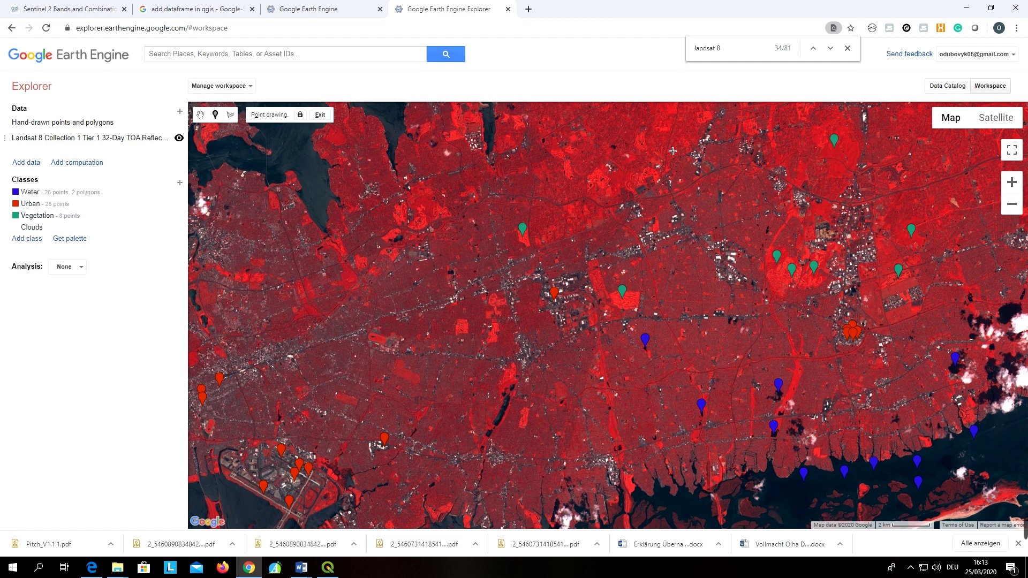
{"action": "left_click", "coordinate": [656, 176]}
{"action": "left_click", "coordinate": [432, 218]}
- Hide the Landsat 8 layer, place three more Vegetation points against the base map, and show the layer again
{"action": "left_click", "coordinate": [180, 139]}
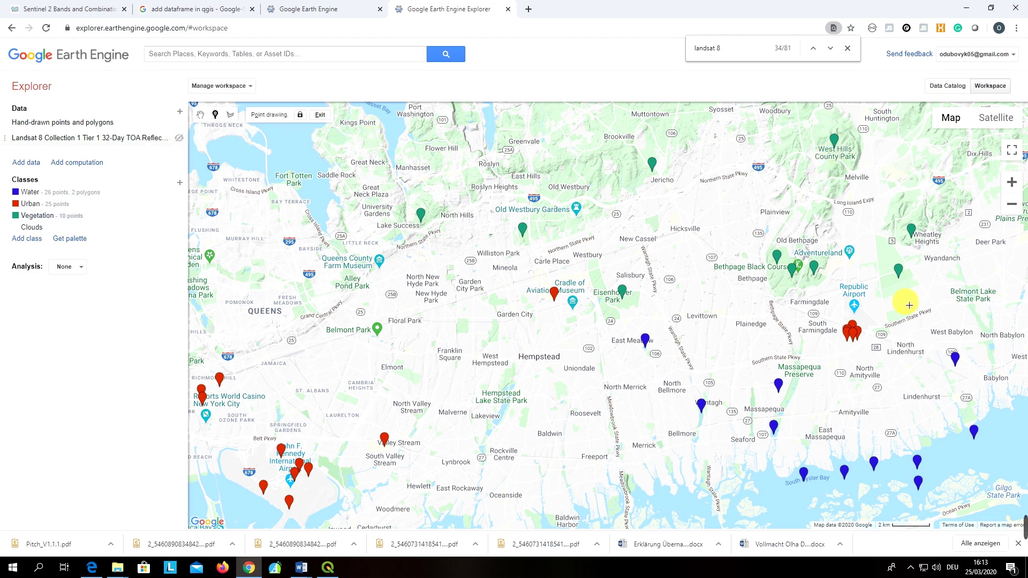
{"action": "left_click", "coordinate": [884, 249]}
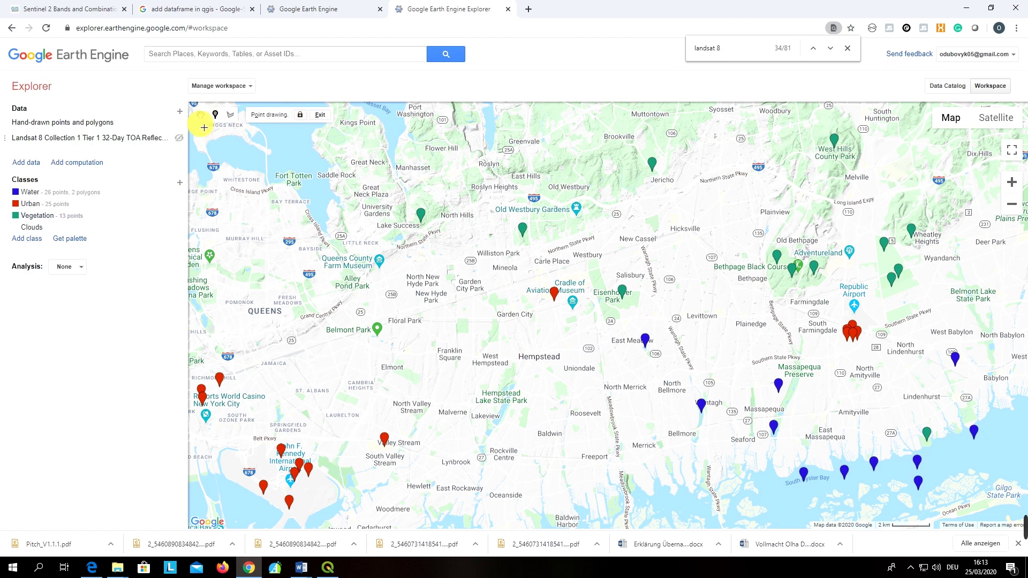
{"action": "left_click", "coordinate": [179, 138]}
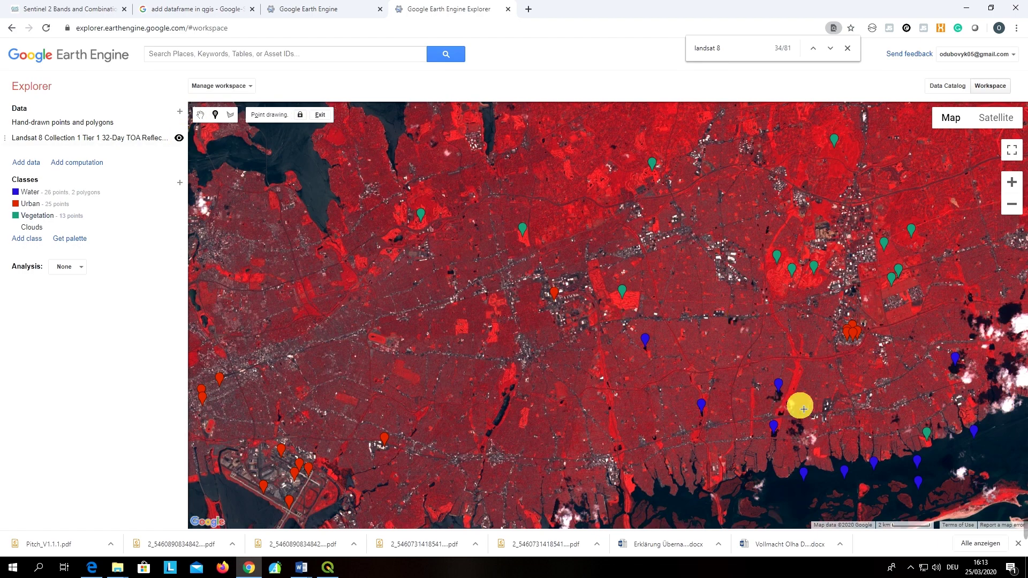
- Place six more Vegetation points at Huntington Station, Lloyd Harbor and Port Washington, toggling the Landsat 8 layer to compare with the base map
{"action": "scroll", "coordinate": [749, 353], "scroll_direction": "up", "scroll_amount": 1}
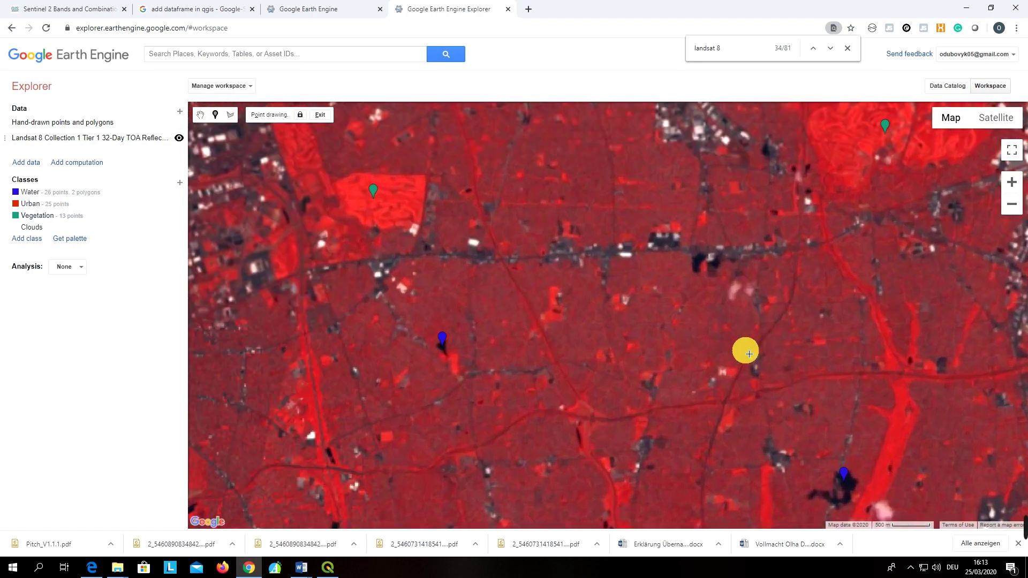
{"action": "scroll", "coordinate": [749, 353], "scroll_direction": "down", "scroll_amount": 2}
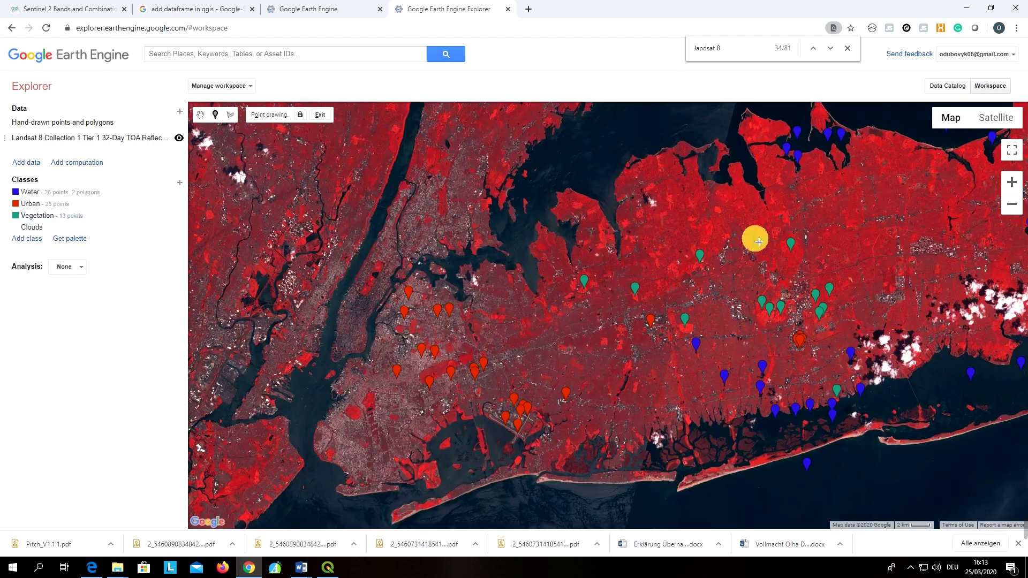
{"action": "left_click", "coordinate": [785, 214]}
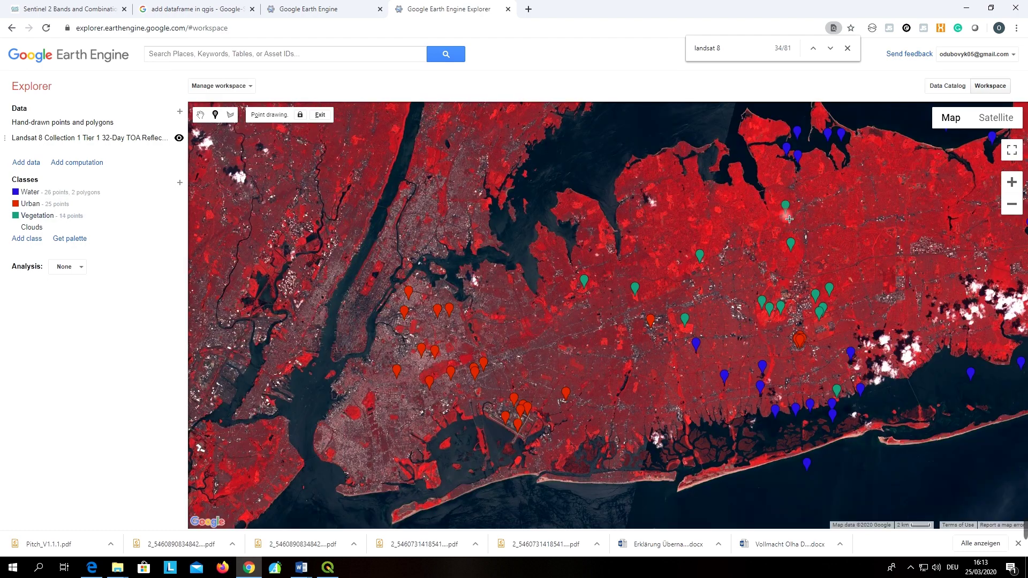
{"action": "left_click", "coordinate": [761, 149]}
{"action": "left_click", "coordinate": [769, 122]}
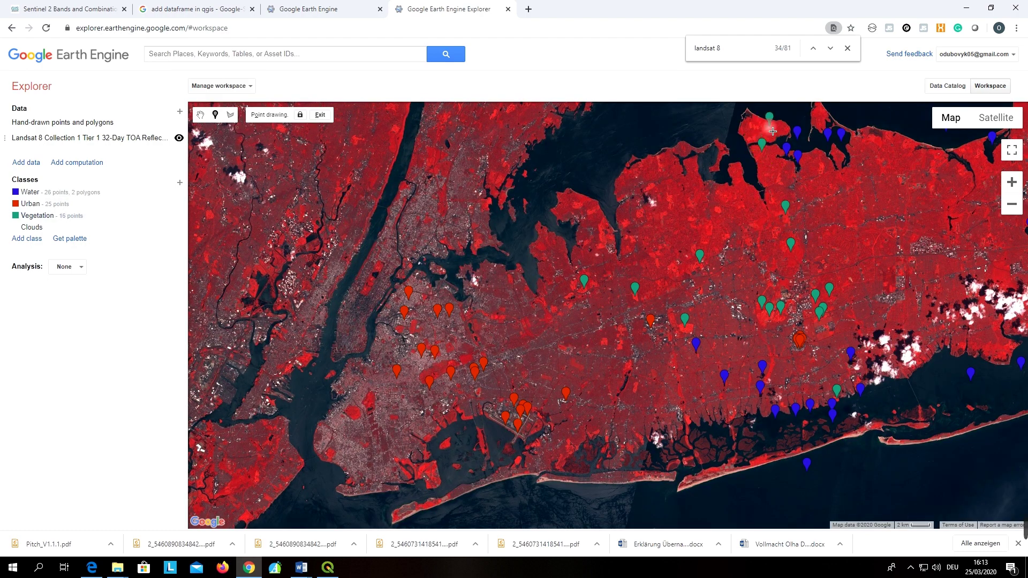
{"action": "left_click", "coordinate": [179, 139]}
{"action": "left_click", "coordinate": [180, 138]}
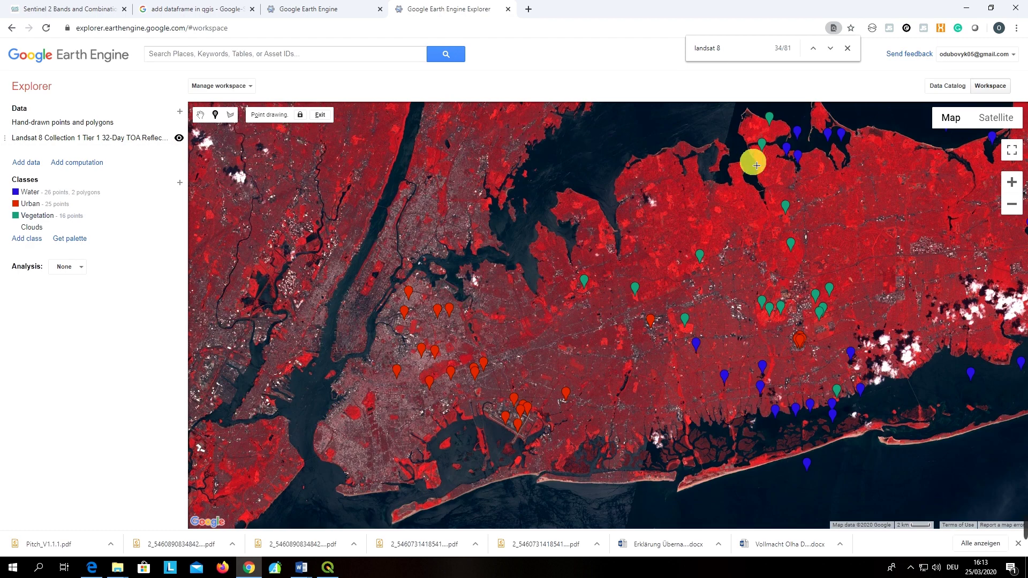
{"action": "left_click", "coordinate": [766, 127]}
{"action": "left_click", "coordinate": [779, 126]}
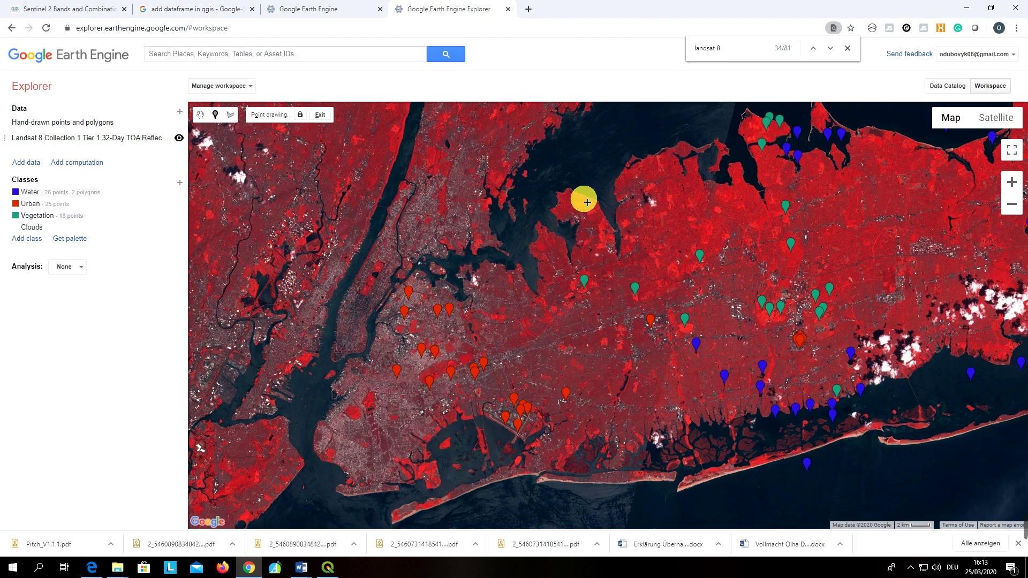
{"action": "left_click", "coordinate": [606, 232]}
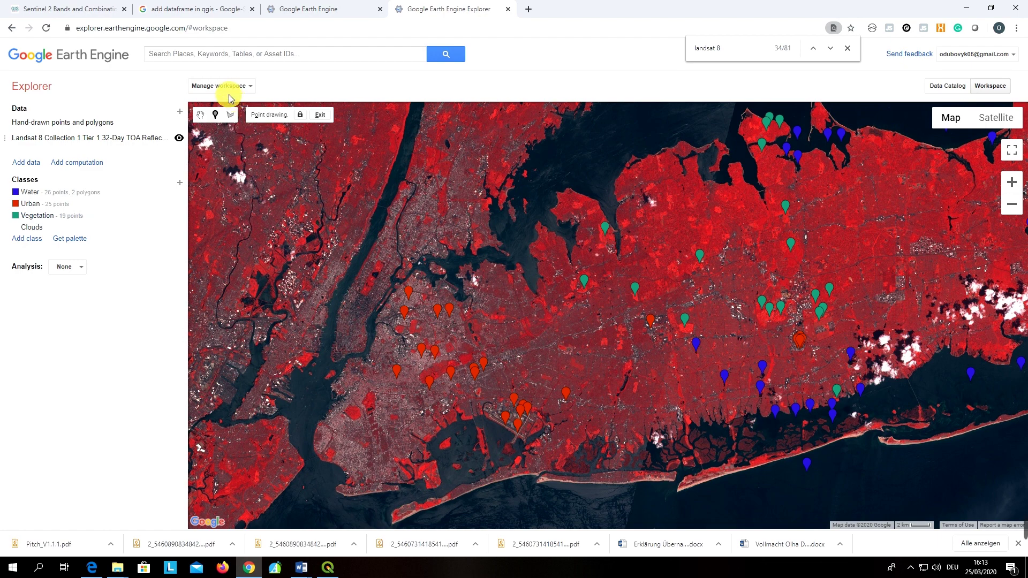
{"action": "left_click", "coordinate": [179, 138]}
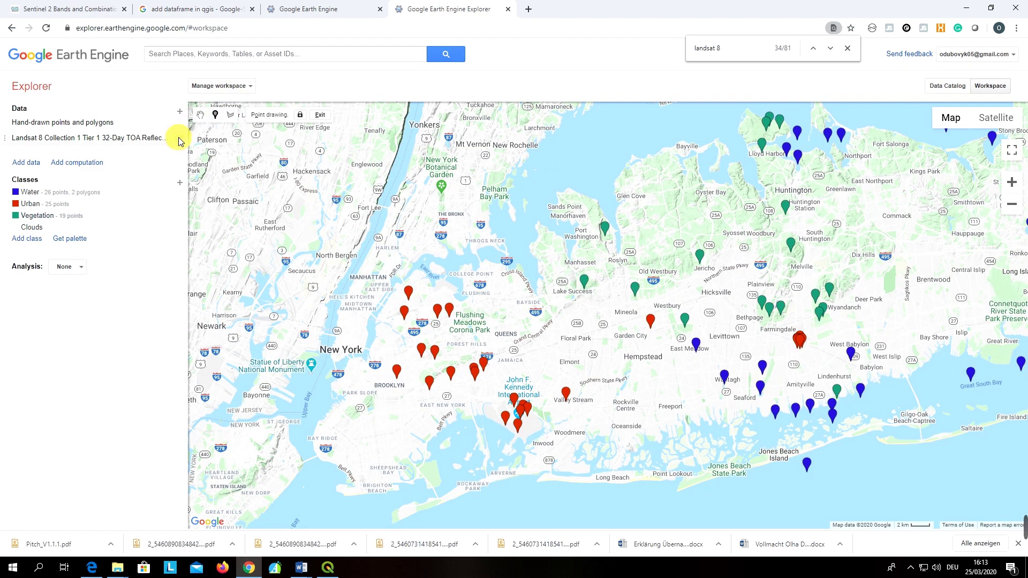
{"action": "left_click", "coordinate": [179, 138]}
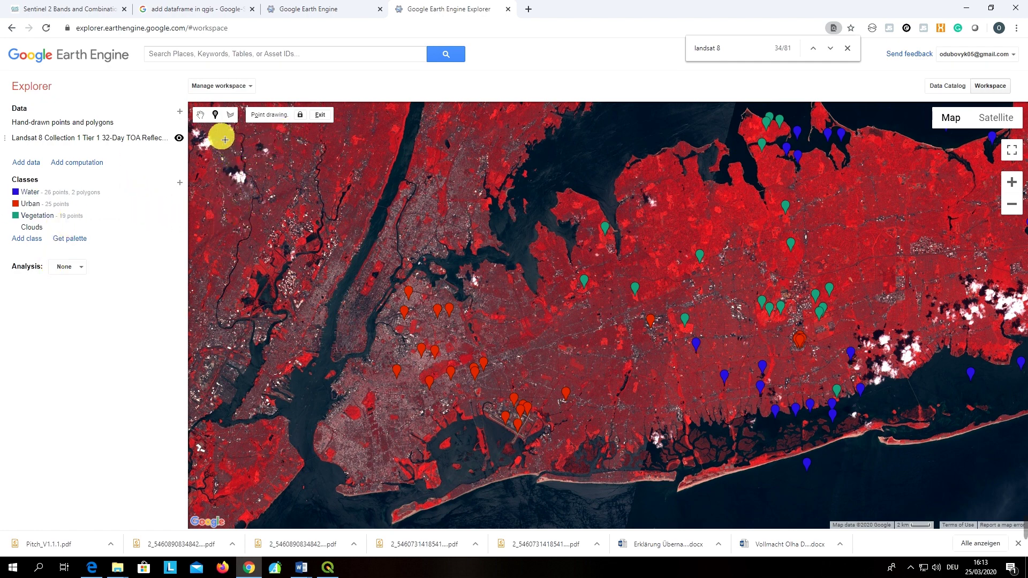
- Place three Clouds training points on the white clouds over the shore around West Islip and Bay Shore
{"action": "left_click", "coordinate": [200, 115]}
{"action": "left_click_drag", "start_coordinate": [657, 413], "coordinate": [356, 376]}
{"action": "mouse_move", "coordinate": [703, 312]}
{"action": "left_mouse_down"}
{"action": "mouse_move", "coordinate": [623, 393]}
{"action": "mouse_move", "coordinate": [586, 411]}
{"action": "left_mouse_up"}
{"action": "double_click", "coordinate": [585, 411]}
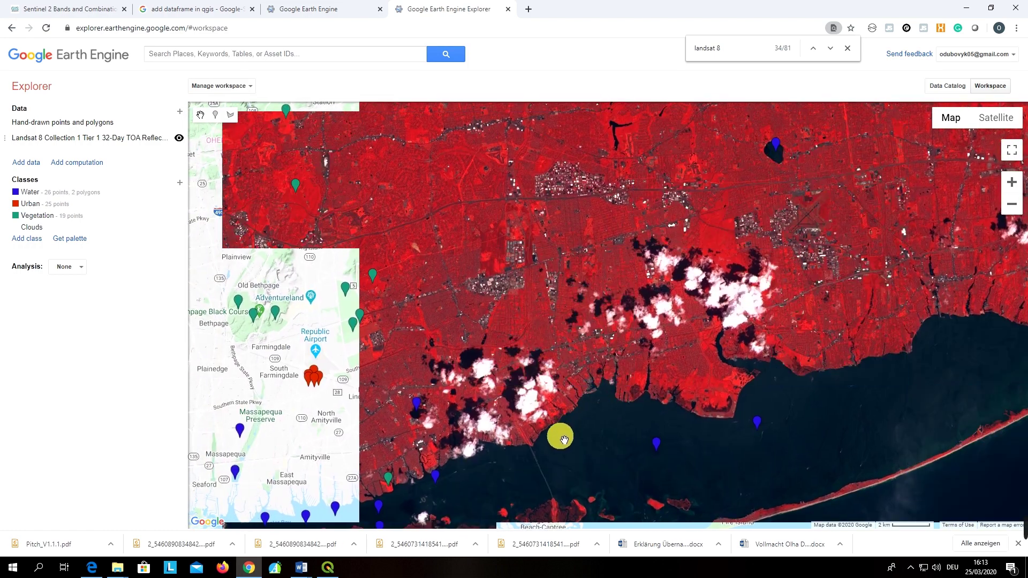
{"action": "left_click", "coordinate": [215, 115]}
{"action": "left_click", "coordinate": [529, 410]}
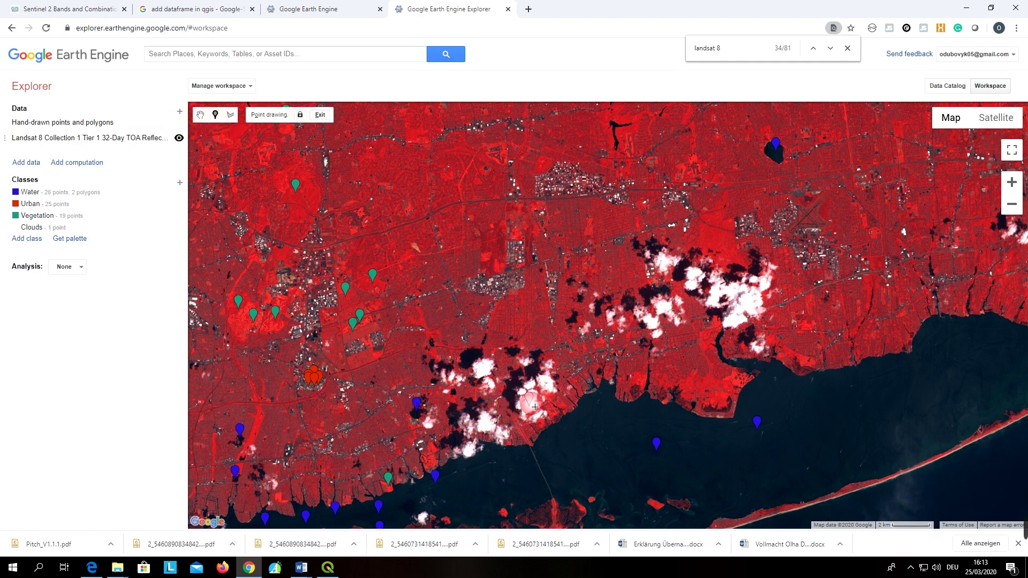
{"action": "left_click", "coordinate": [482, 369]}
{"action": "scroll", "coordinate": [511, 378], "scroll_direction": "up", "scroll_amount": 1}
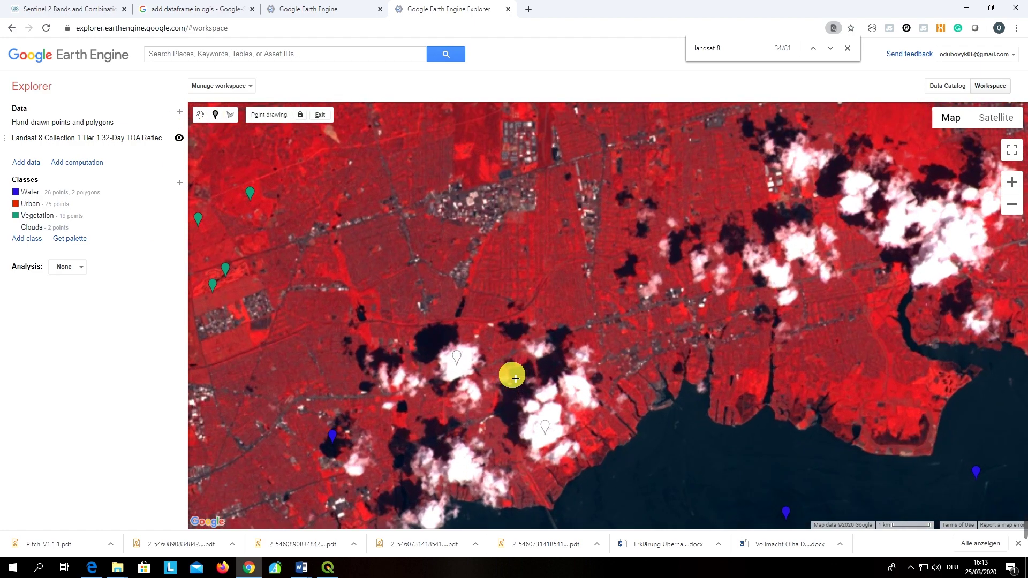
{"action": "left_click", "coordinate": [592, 397]}
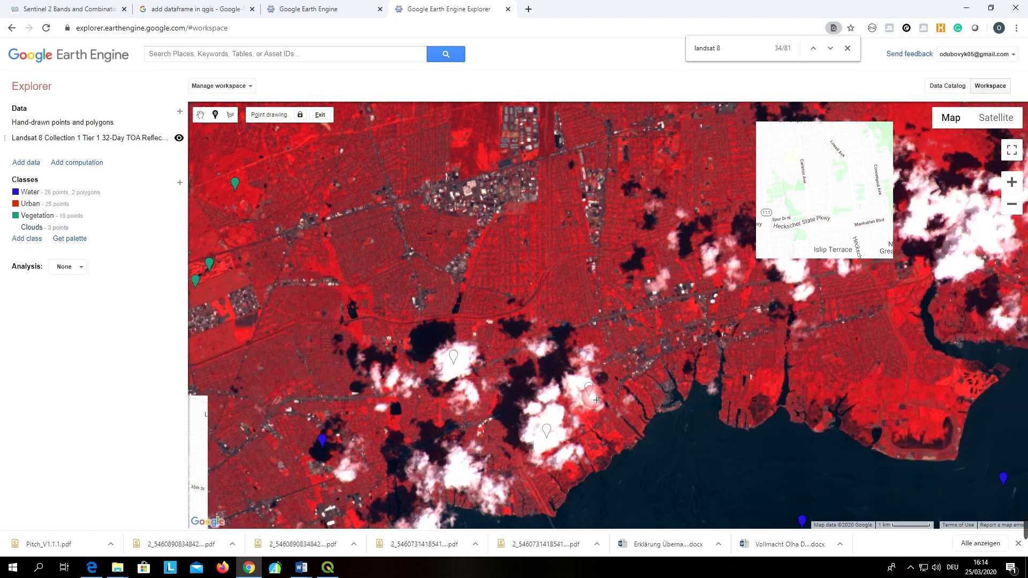
- Place nine more Clouds points on the large cloud bank around Islip Terrace and the smaller clouds just west of it
{"action": "left_click", "coordinate": [955, 265]}
{"action": "left_click", "coordinate": [982, 226]}
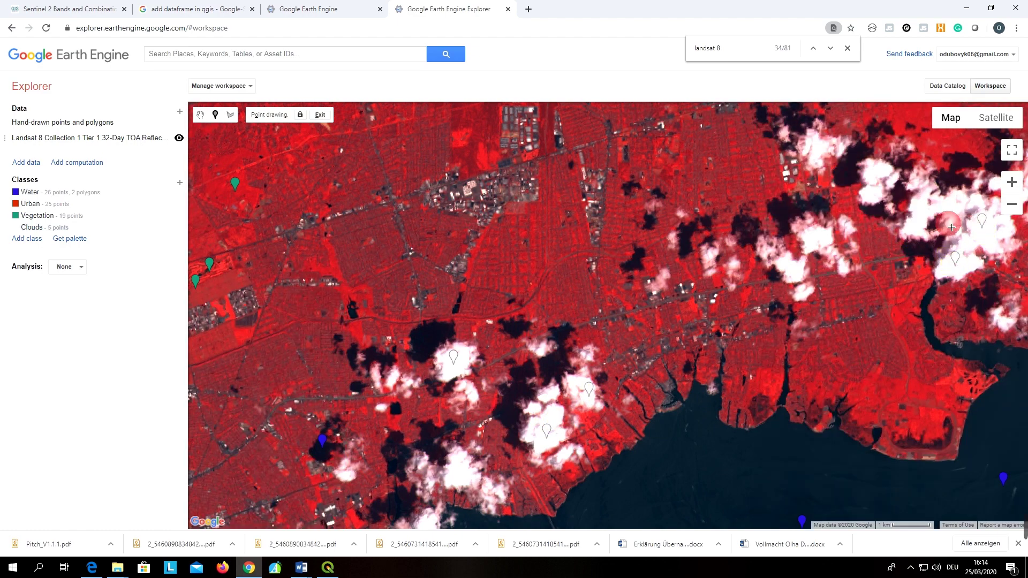
{"action": "left_click", "coordinate": [958, 205]}
{"action": "left_click", "coordinate": [916, 221]}
{"action": "left_click", "coordinate": [877, 170]}
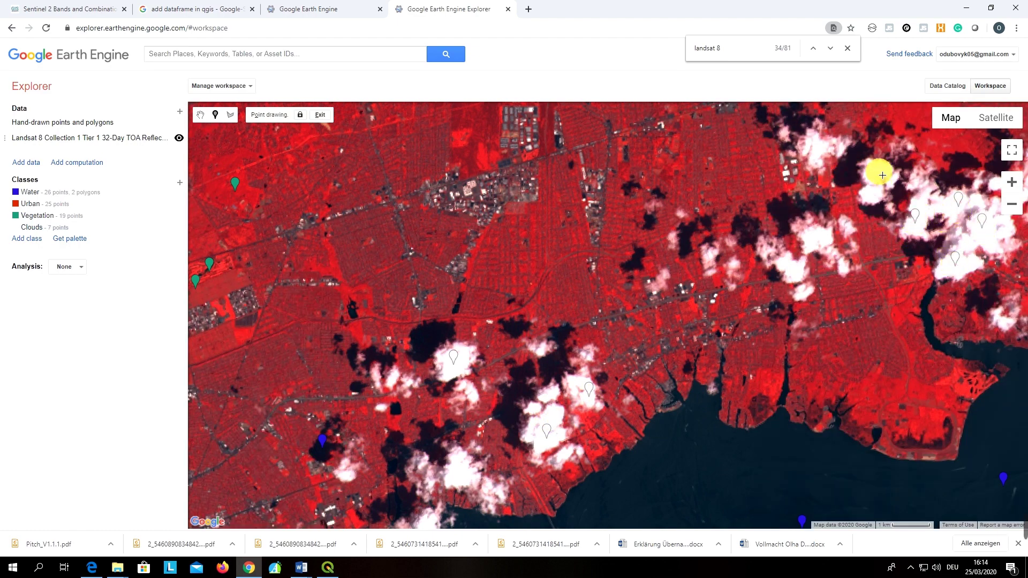
{"action": "left_click", "coordinate": [873, 194]}
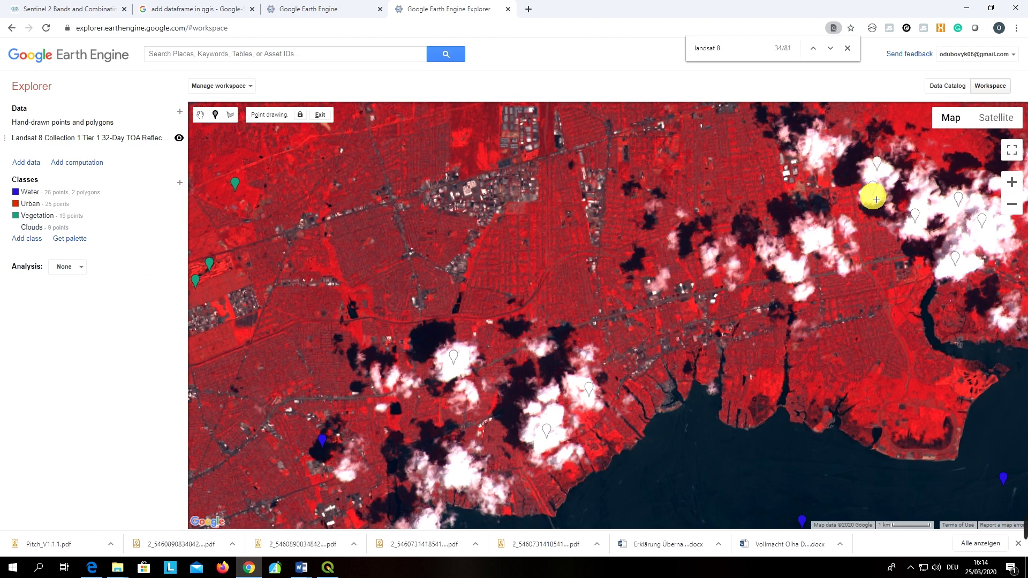
{"action": "left_click", "coordinate": [819, 239]}
{"action": "left_click", "coordinate": [792, 273]}
{"action": "left_click", "coordinate": [805, 295]}
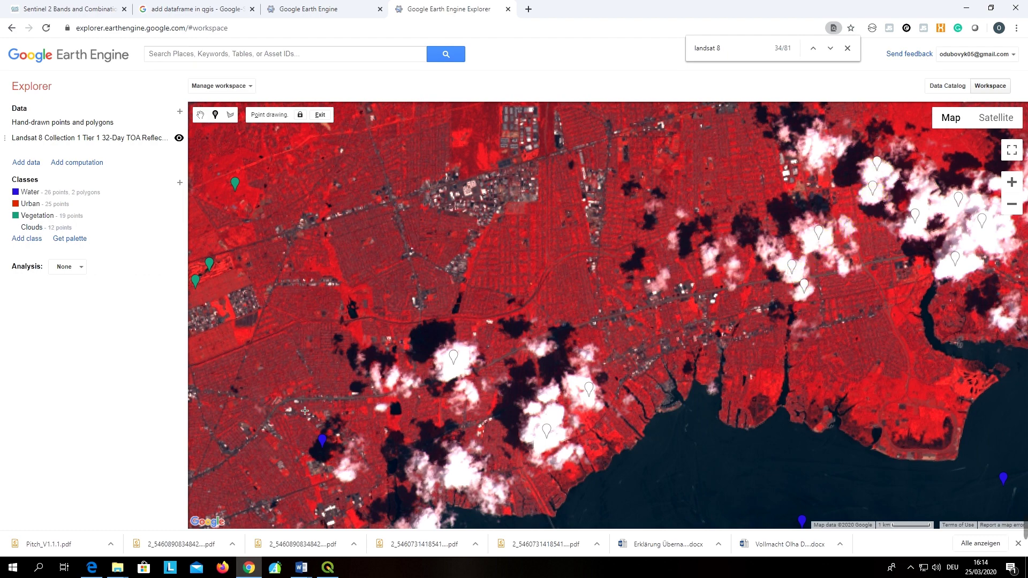
- Place four more Clouds points on the clouds along the West Islip shoreline, including the small cloud offshore to the southwest
{"action": "left_click", "coordinate": [456, 478]}
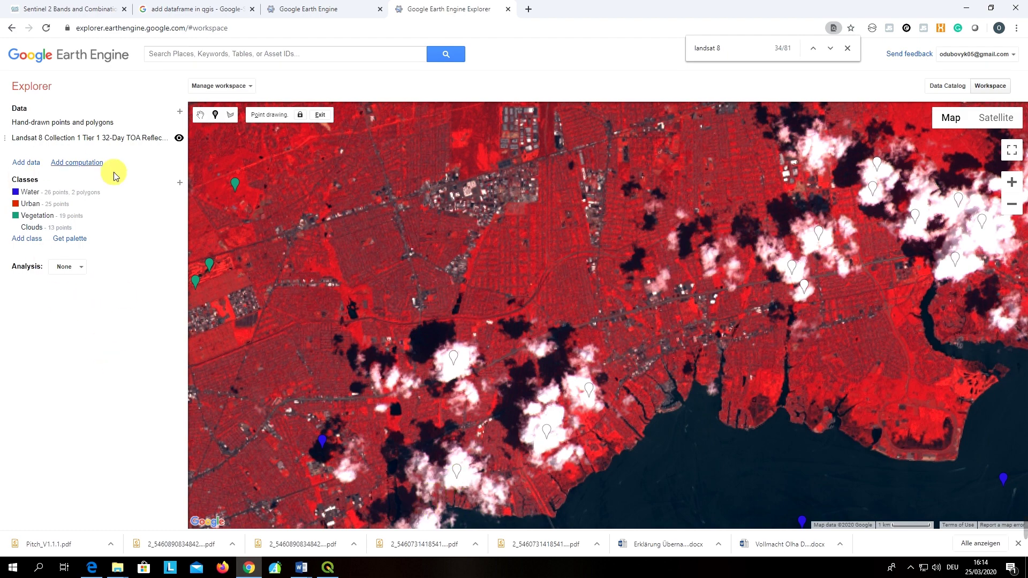
{"action": "left_click", "coordinate": [201, 115]}
{"action": "left_click_drag", "start_coordinate": [357, 426], "coordinate": [363, 275]}
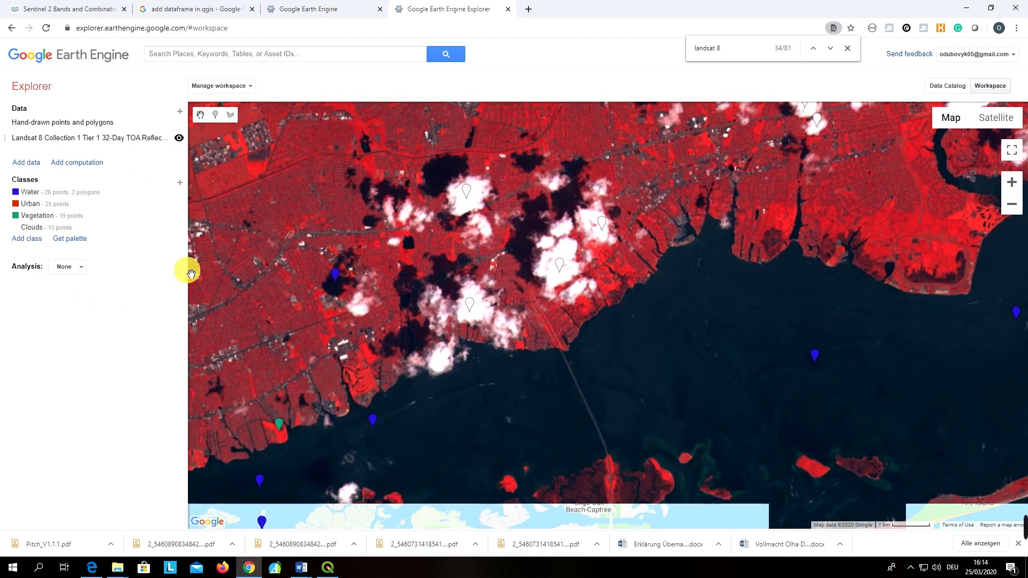
{"action": "left_click", "coordinate": [214, 115]}
{"action": "left_click", "coordinate": [442, 359]}
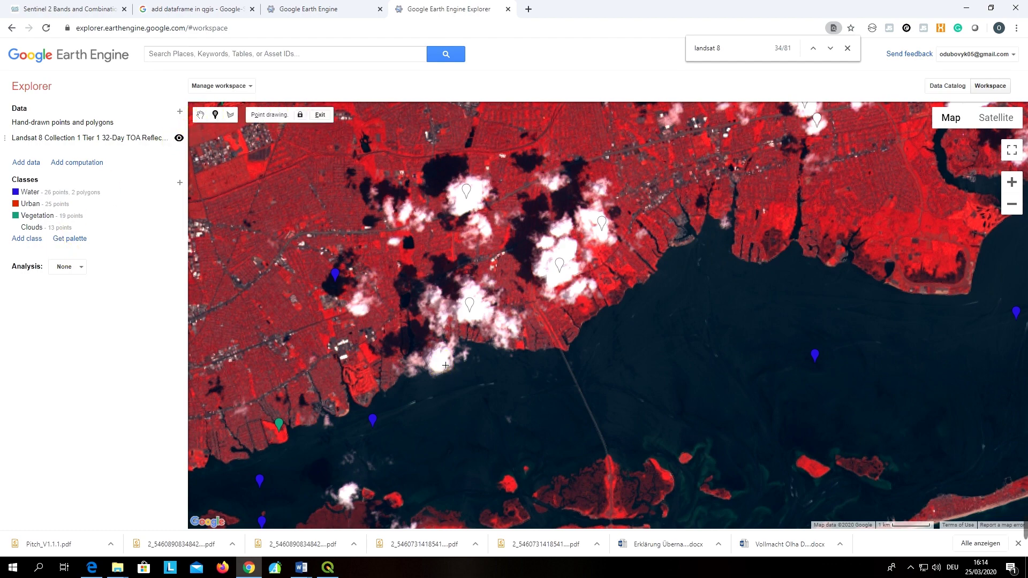
{"action": "left_click", "coordinate": [347, 497]}
{"action": "left_click", "coordinate": [567, 248]}
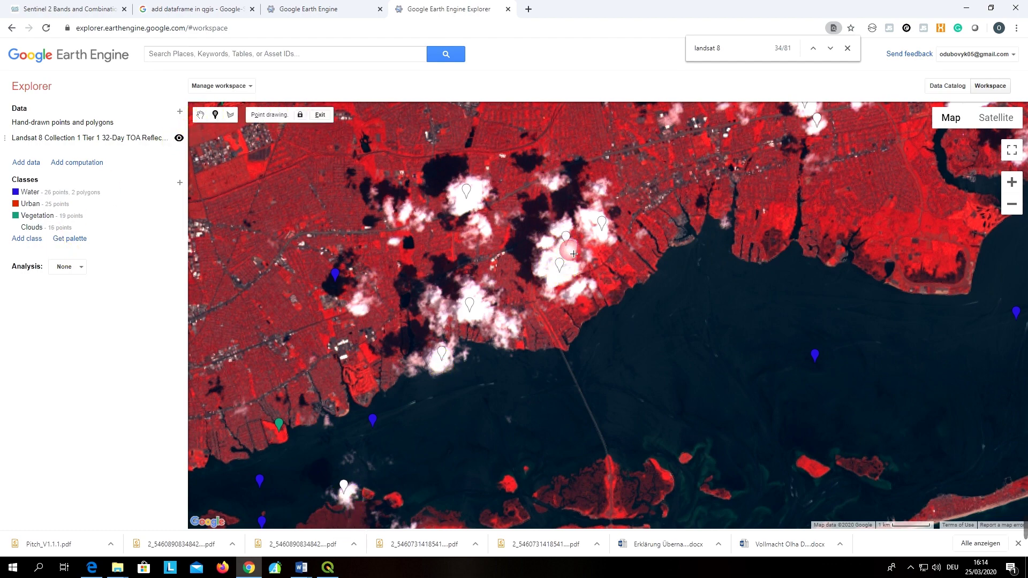
- Place four more Clouds points, one on the western part of the large cloud bank and three on the small clouds around North Bellport
{"action": "scroll", "coordinate": [615, 248], "scroll_direction": "down", "scroll_amount": 1}
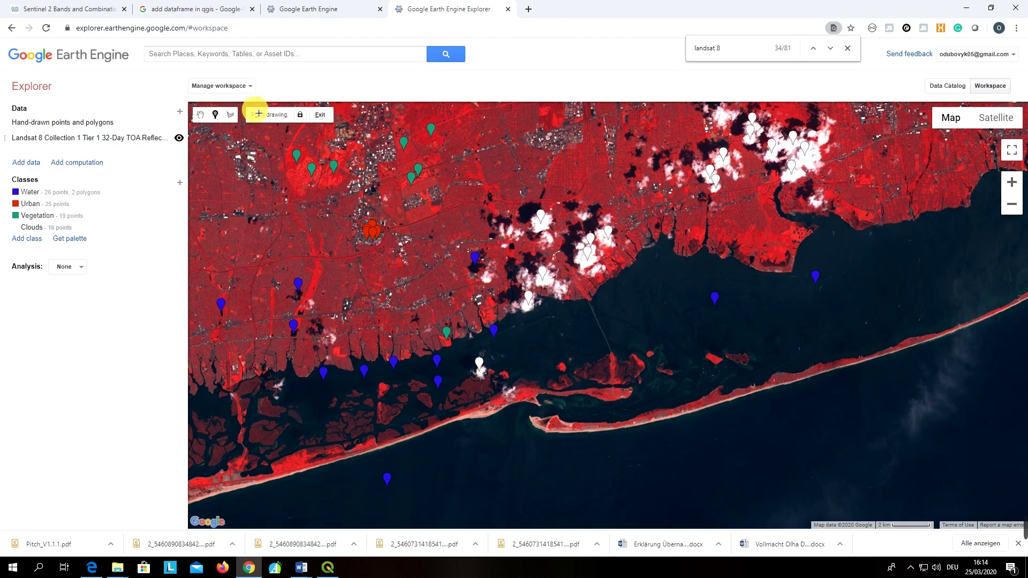
{"action": "left_click", "coordinate": [206, 117]}
{"action": "mouse_move", "coordinate": [724, 116]}
{"action": "left_mouse_down"}
{"action": "mouse_move", "coordinate": [606, 241]}
{"action": "mouse_move", "coordinate": [534, 290]}
{"action": "mouse_move", "coordinate": [433, 305]}
{"action": "left_mouse_up"}
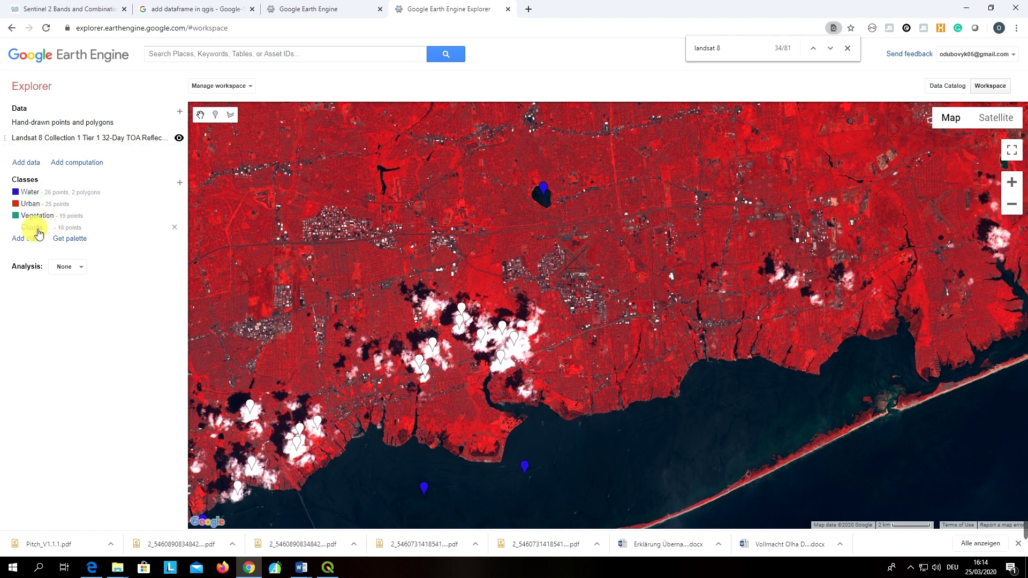
{"action": "left_click", "coordinate": [215, 114]}
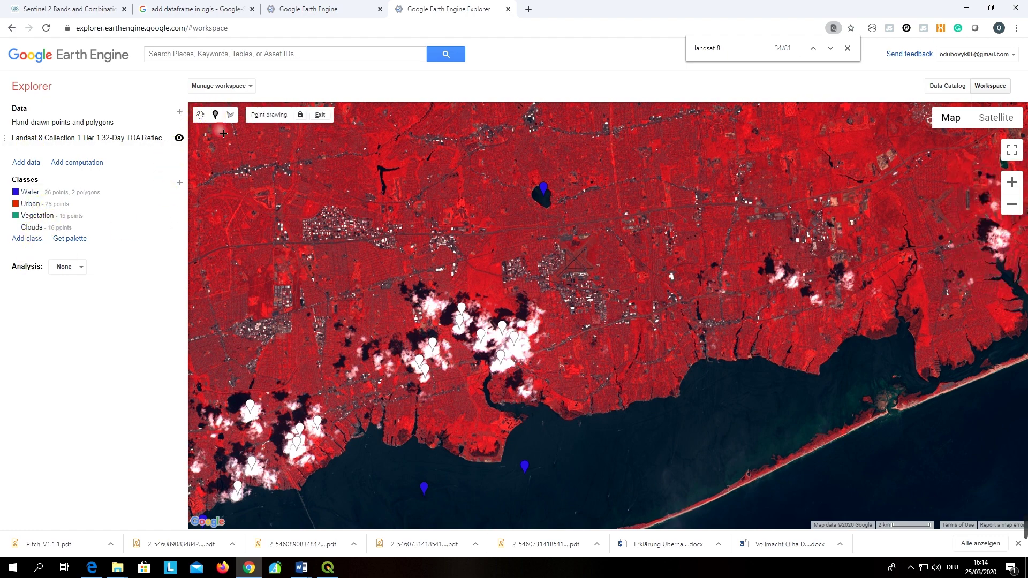
{"action": "left_click", "coordinate": [429, 307]}
{"action": "left_click", "coordinate": [792, 283]}
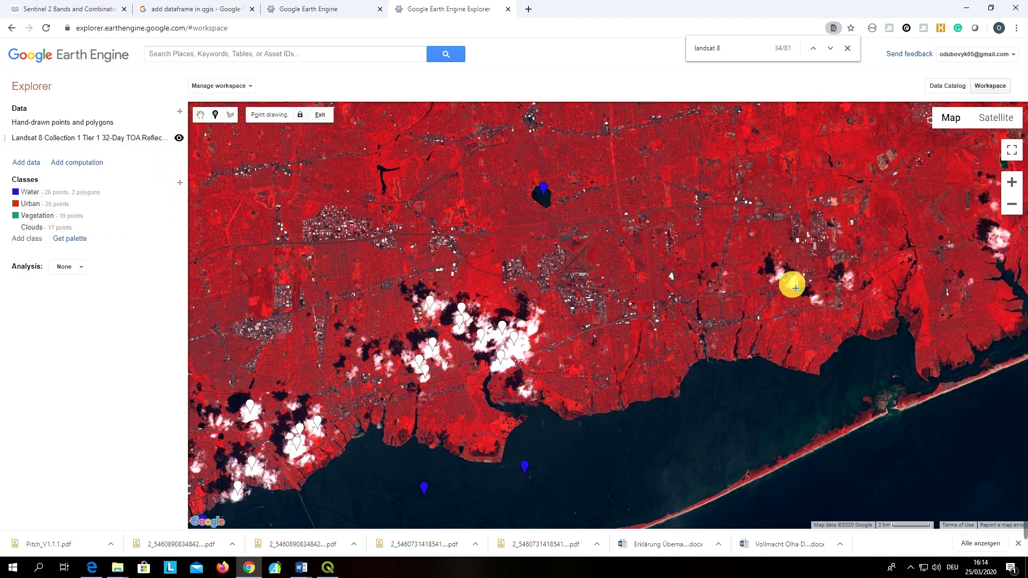
{"action": "scroll", "coordinate": [908, 280], "scroll_direction": "up", "scroll_amount": 4}
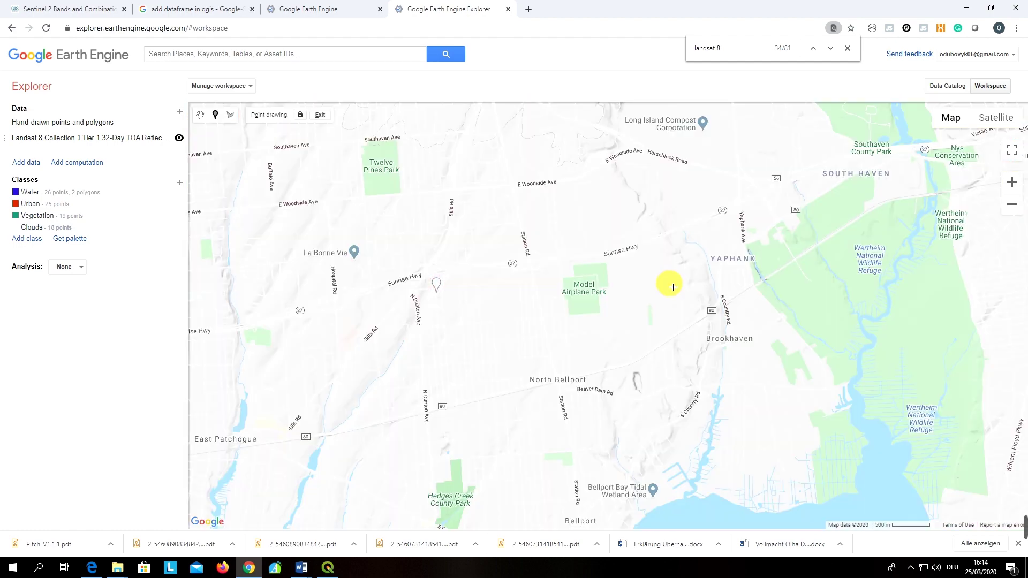
{"action": "left_click", "coordinate": [528, 351]}
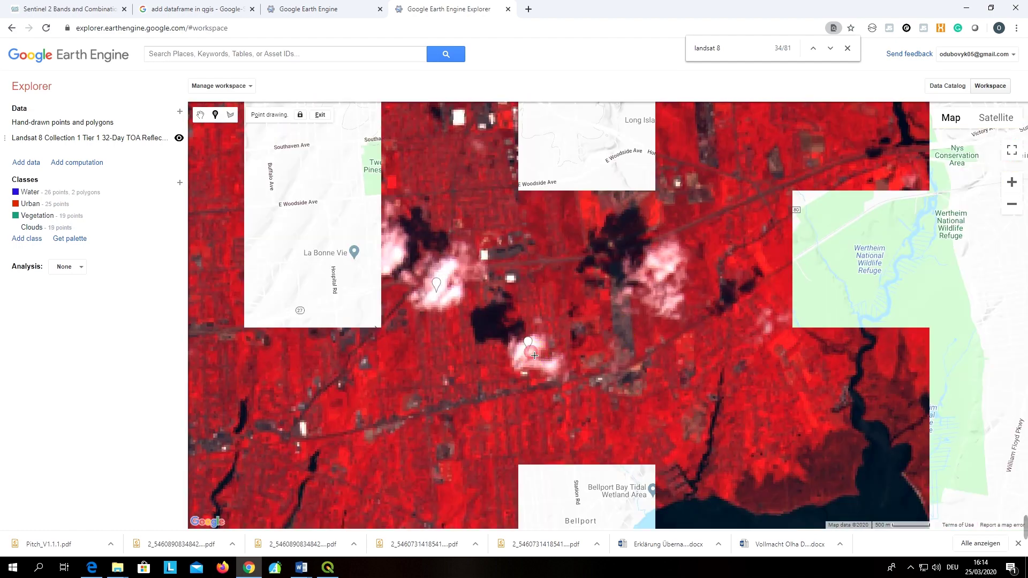
{"action": "left_click", "coordinate": [659, 266]}
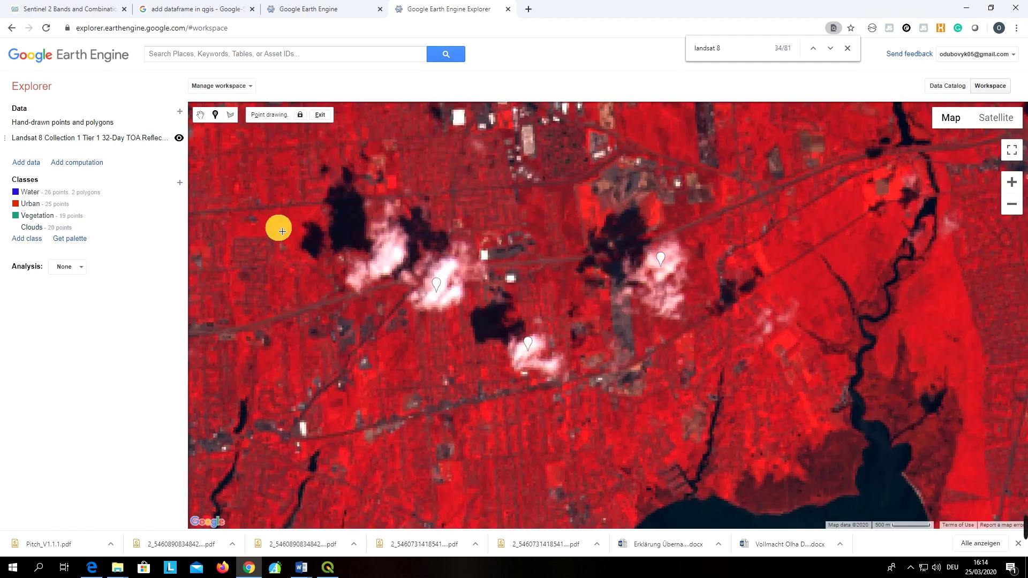
- Train a Random Forests classifier at 30 m resolution on the collected samples and display its results
{"action": "scroll", "coordinate": [353, 245], "scroll_direction": "down", "scroll_amount": 2}
{"action": "left_click", "coordinate": [200, 115]}
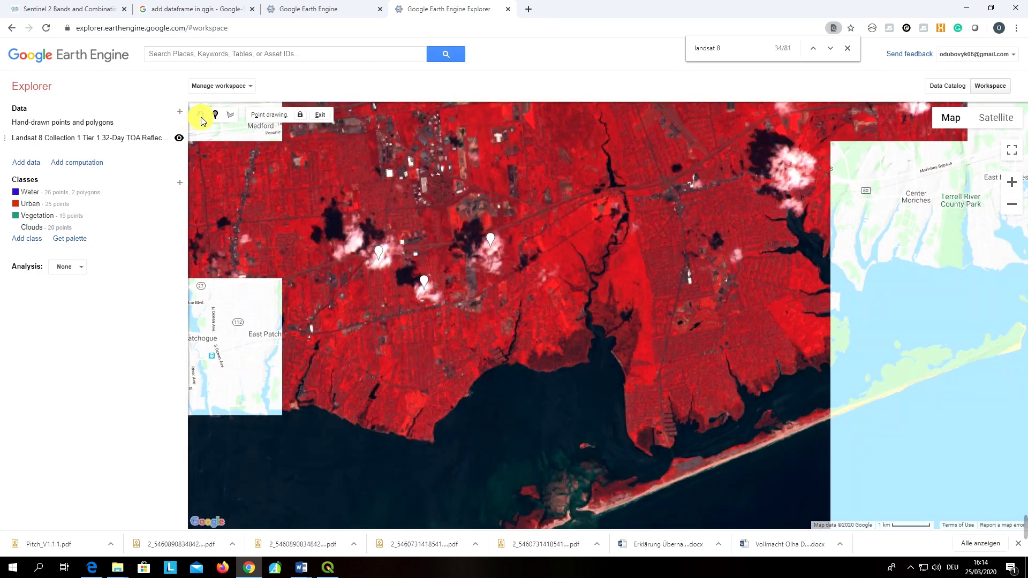
{"action": "left_click_drag", "start_coordinate": [277, 252], "coordinate": [395, 254]}
{"action": "scroll", "coordinate": [707, 267], "scroll_direction": "down", "scroll_amount": 1}
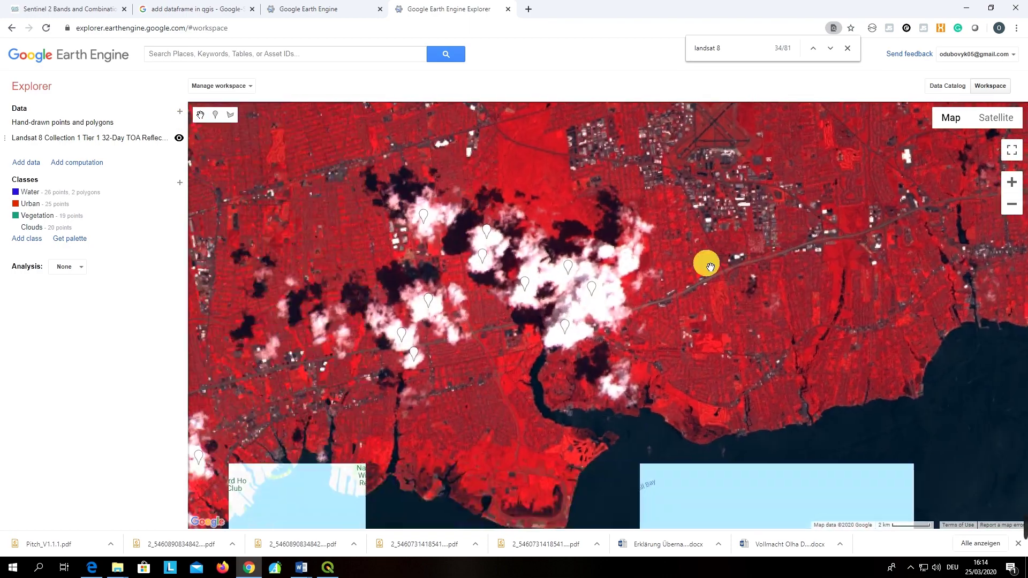
{"action": "scroll", "coordinate": [711, 267], "scroll_direction": "down", "scroll_amount": 2}
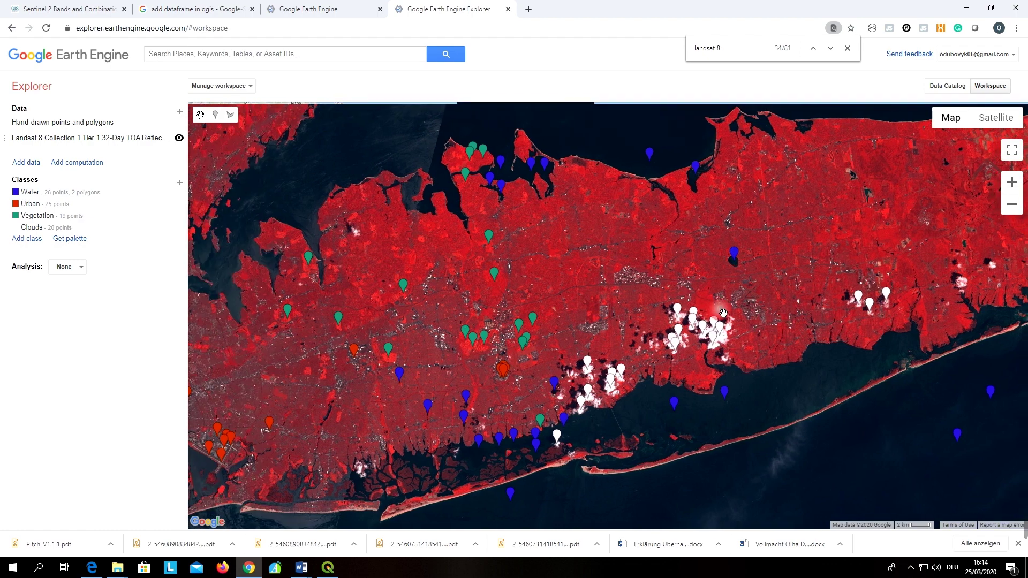
{"action": "scroll", "coordinate": [750, 289], "scroll_direction": "up", "scroll_amount": 1}
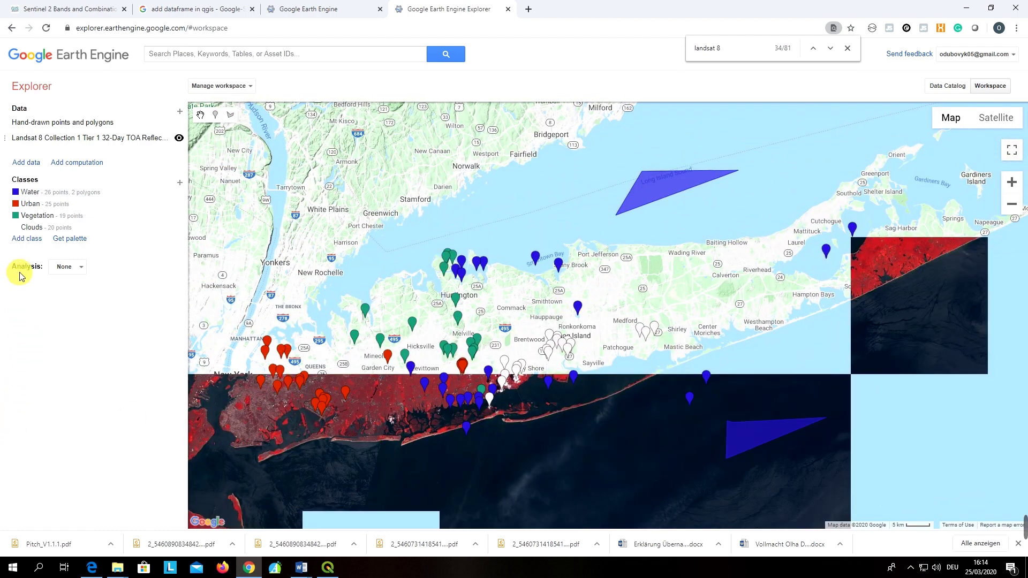
{"action": "left_click", "coordinate": [66, 268]}
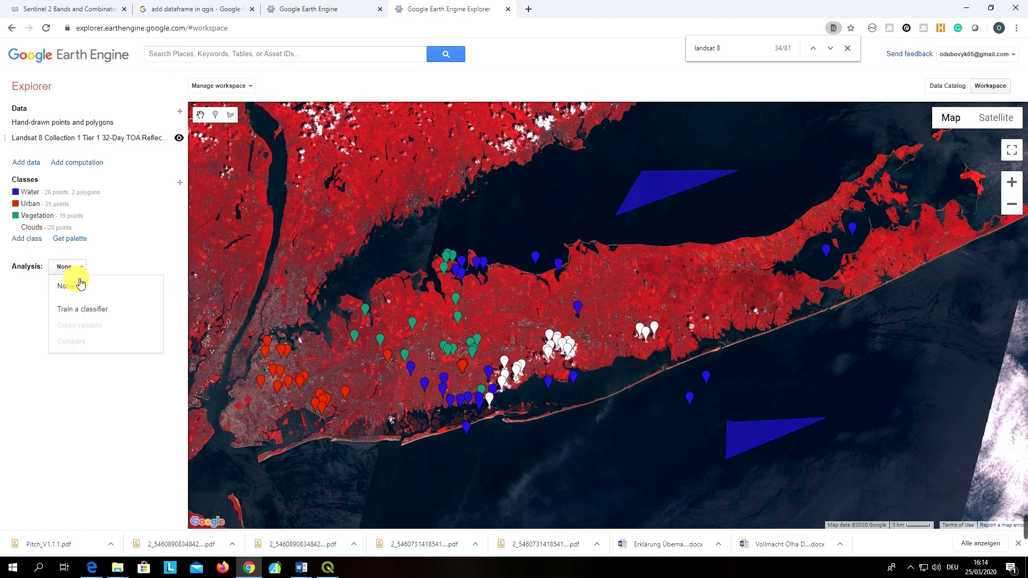
{"action": "left_click", "coordinate": [94, 308]}
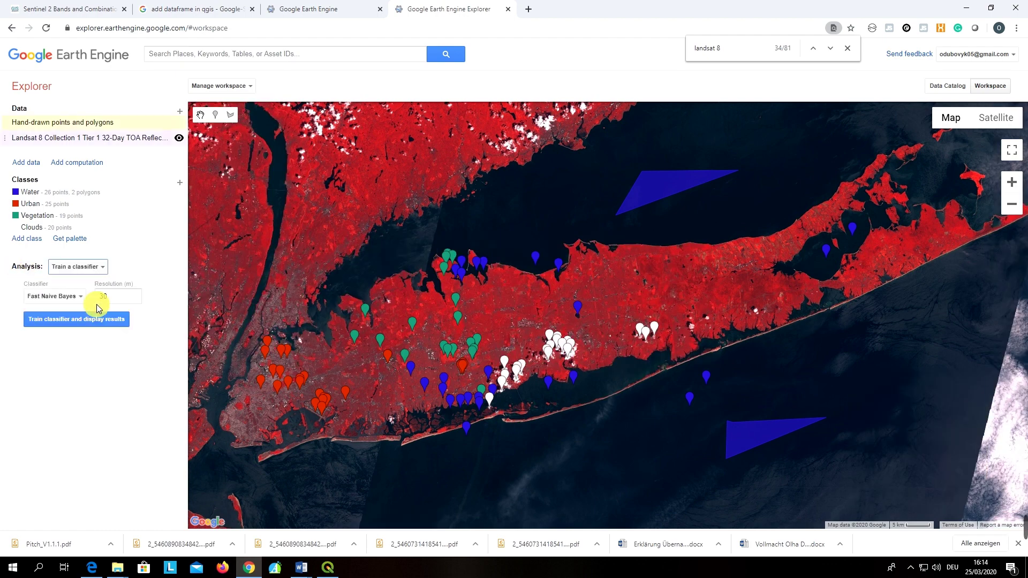
{"action": "left_click", "coordinate": [74, 298]}
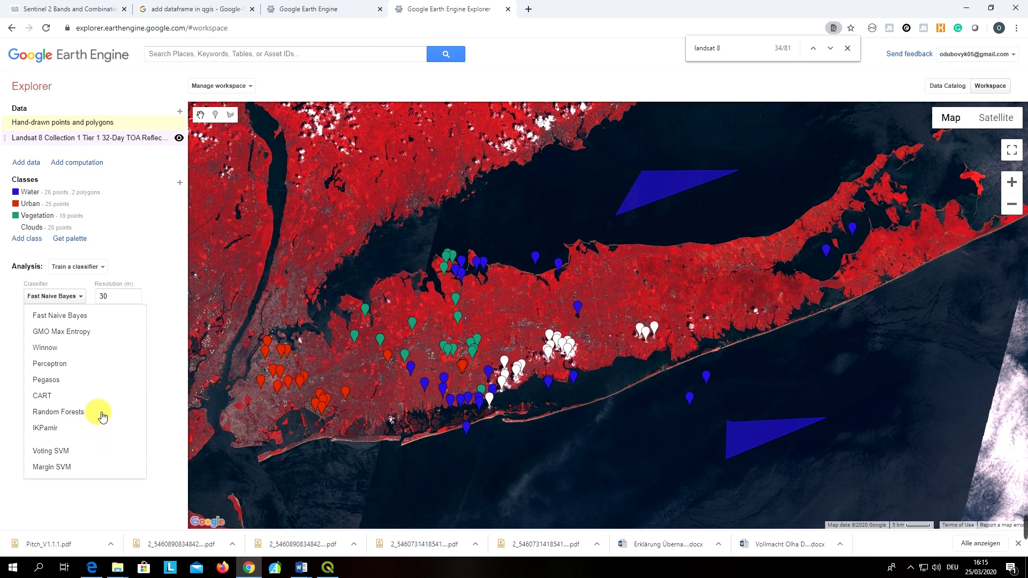
{"action": "left_click", "coordinate": [57, 412]}
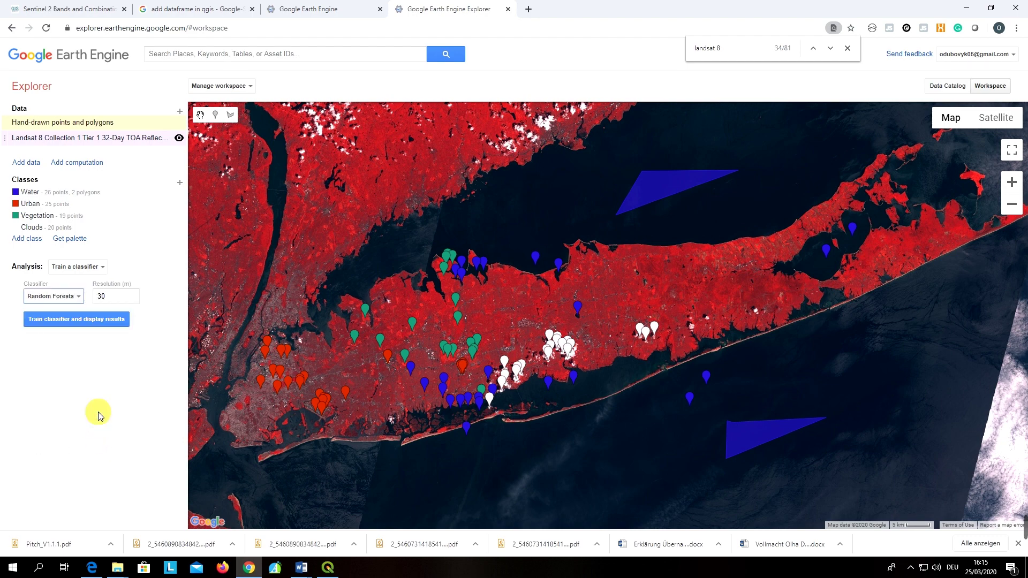
{"action": "left_click", "coordinate": [119, 298]}
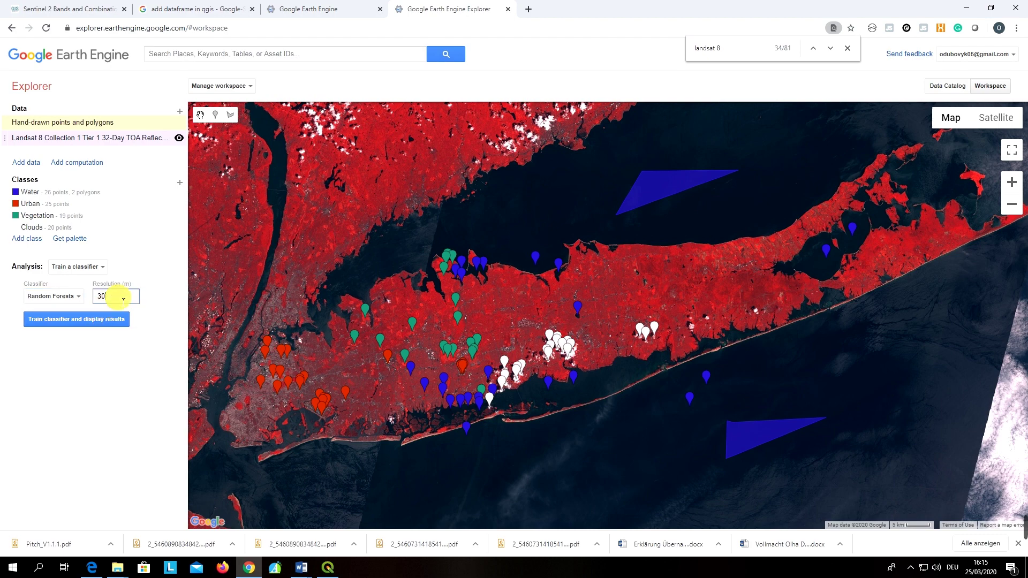
{"action": "left_click", "coordinate": [113, 321]}
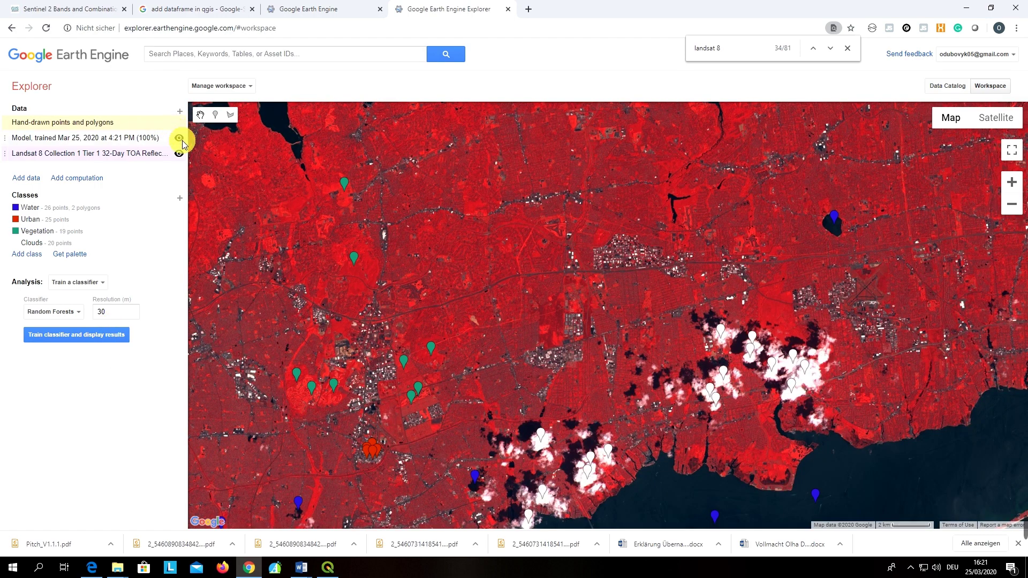
- Hide the Landsat 8 layer and examine the classified model across Long Island, toggling the model layer off and on
{"action": "left_click", "coordinate": [180, 154]}
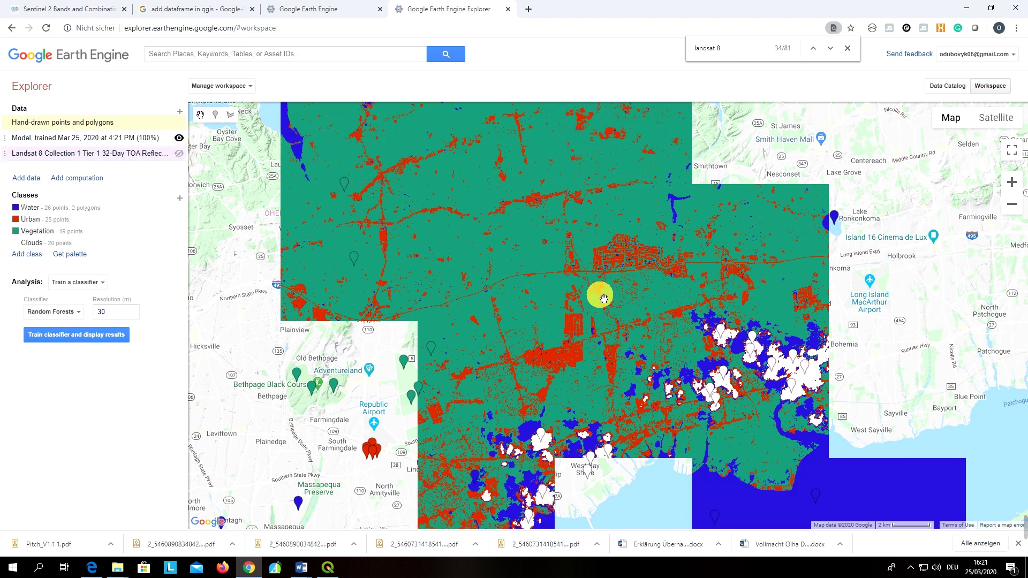
{"action": "scroll", "coordinate": [604, 299], "scroll_direction": "down", "scroll_amount": 1}
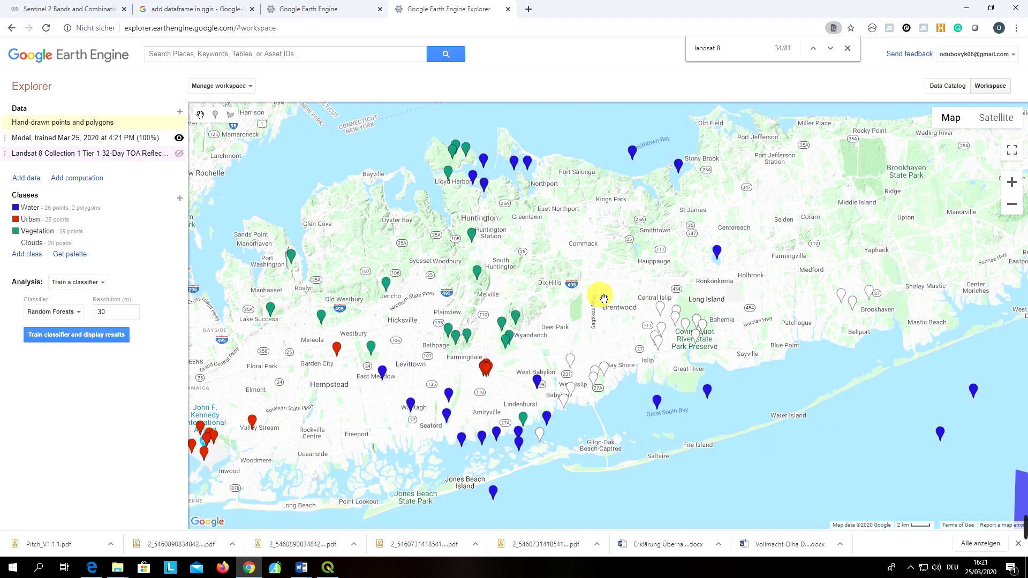
{"action": "left_click_drag", "start_coordinate": [553, 282], "coordinate": [573, 303]}
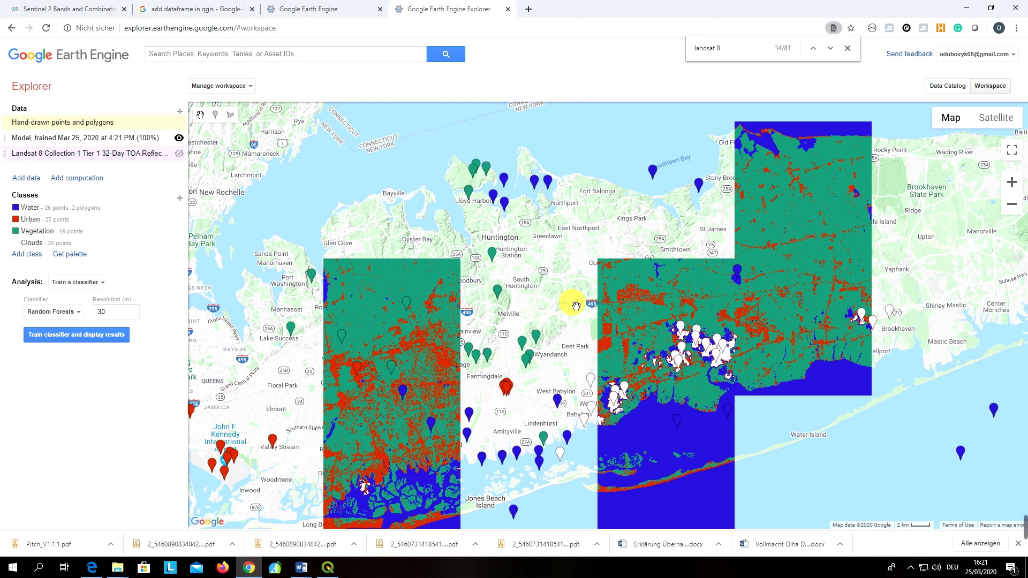
{"action": "left_click", "coordinate": [180, 138]}
{"action": "left_click", "coordinate": [181, 138]}
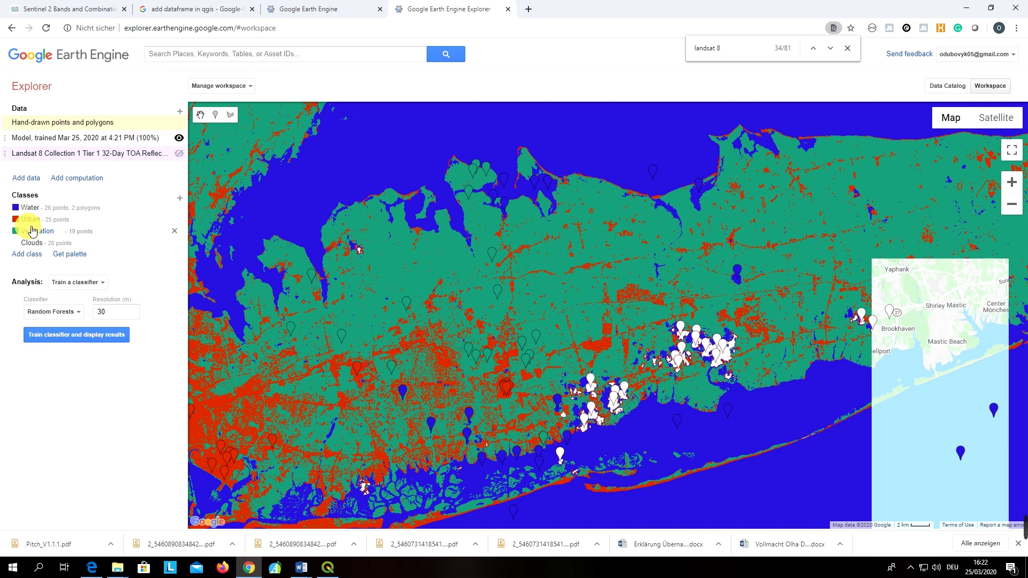
{"action": "scroll", "coordinate": [333, 266], "scroll_direction": "down", "scroll_amount": 1}
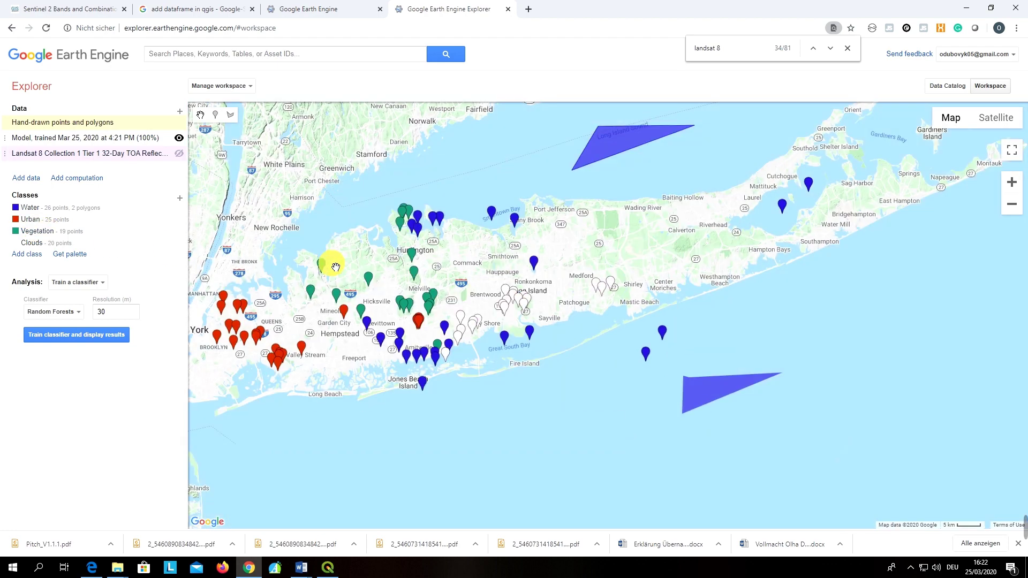
{"action": "scroll", "coordinate": [340, 273], "scroll_direction": "down", "scroll_amount": 1}
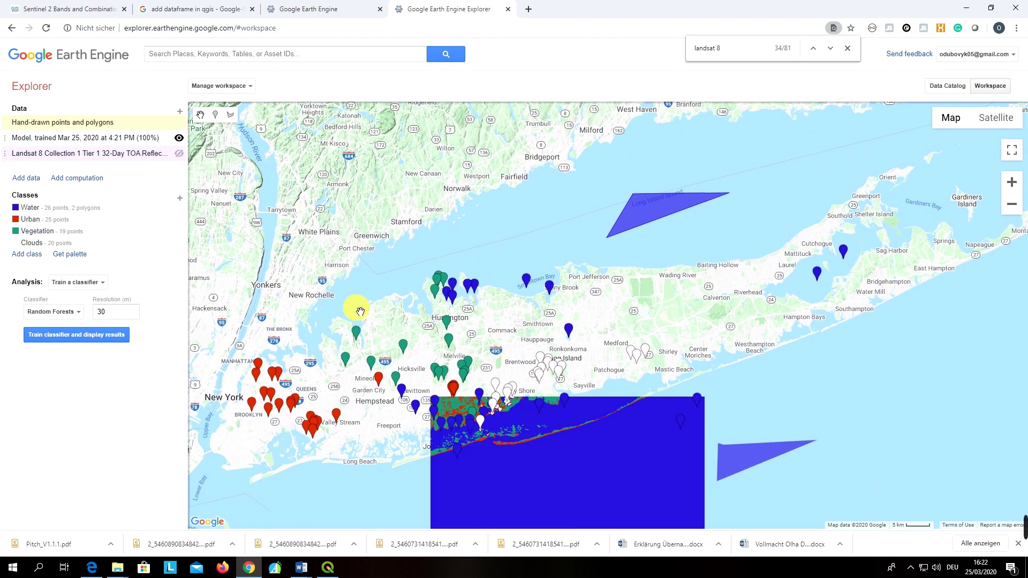
- Examine the classified model across Long Island and around Huntington, and review the trained model's overall validity and per-class accuracy table
{"action": "scroll", "coordinate": [348, 289], "scroll_direction": "down", "scroll_amount": 1}
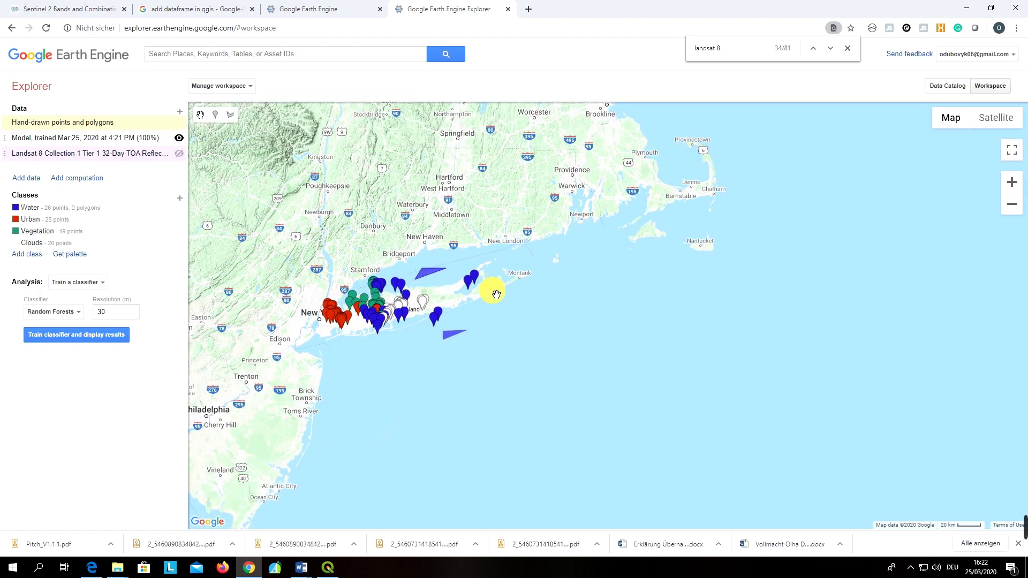
{"action": "left_click_drag", "start_coordinate": [492, 234], "coordinate": [525, 278]}
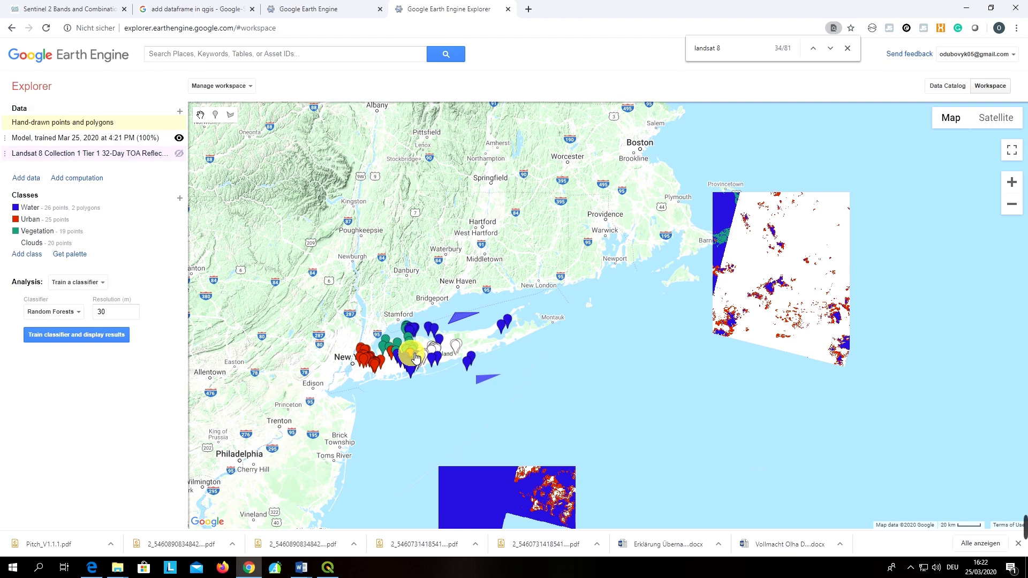
{"action": "scroll", "coordinate": [415, 357], "scroll_direction": "up", "scroll_amount": 3}
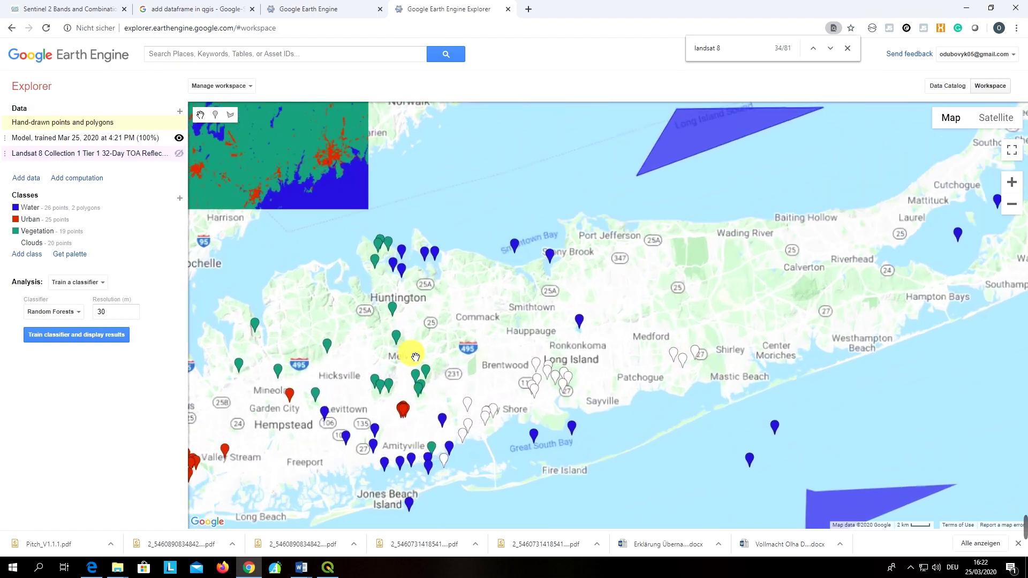
{"action": "scroll", "coordinate": [415, 357], "scroll_direction": "up", "scroll_amount": 2}
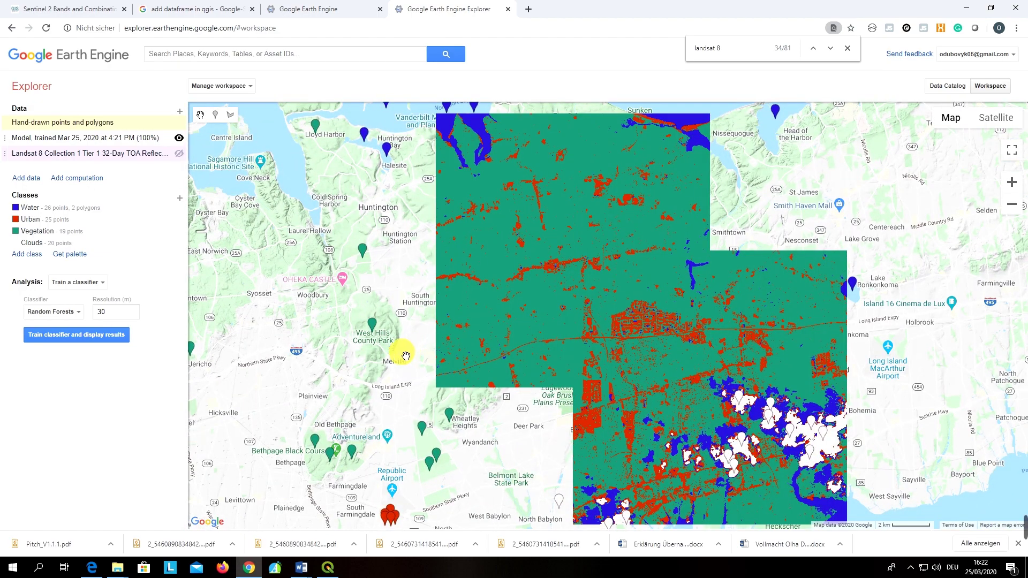
{"action": "left_click_drag", "start_coordinate": [161, 143], "coordinate": [164, 142]}
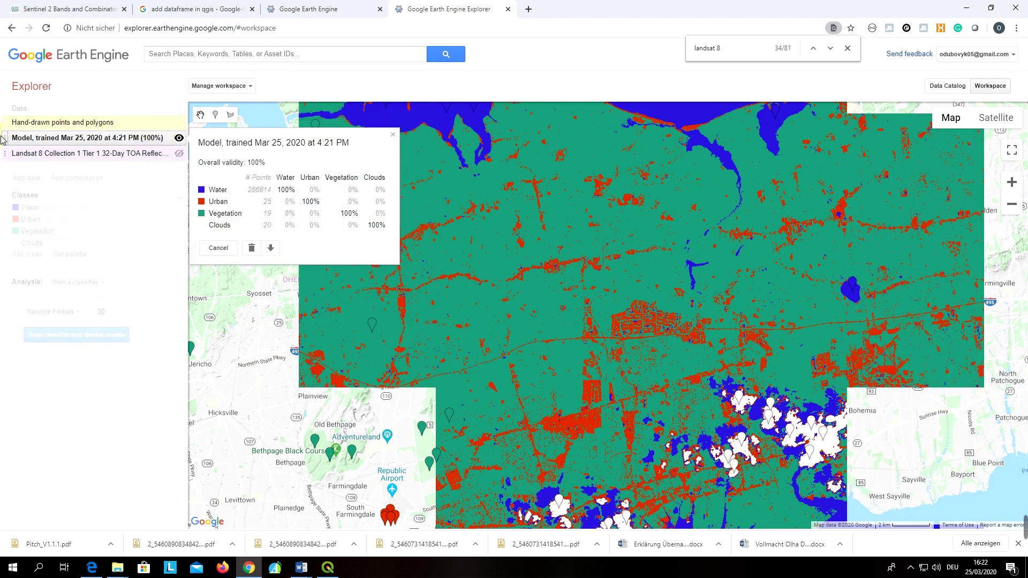
{"action": "left_click", "coordinate": [100, 138]}
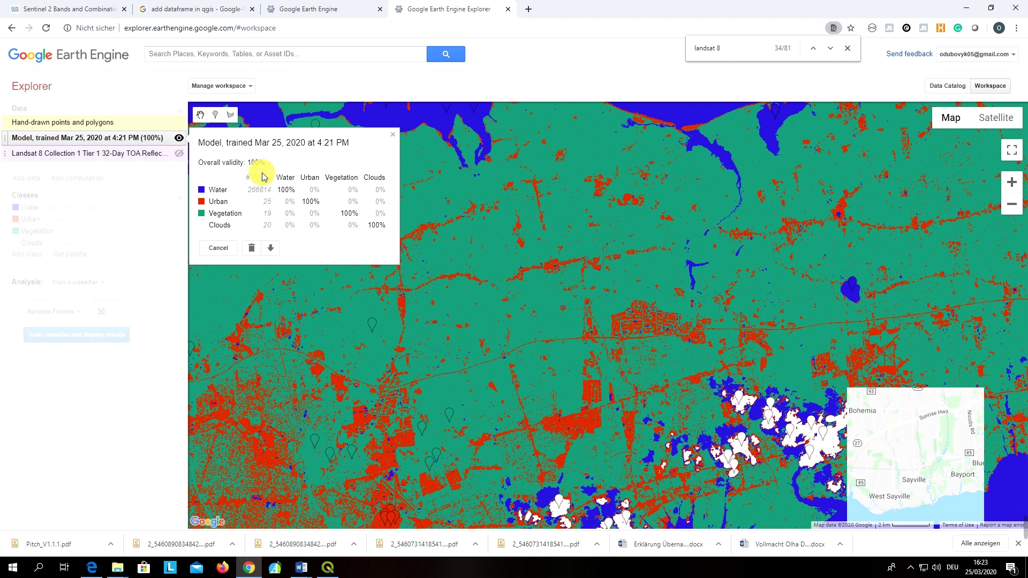
- Open the raster download settings for the trained model and review the available region, format, band and projection options
{"action": "left_click", "coordinate": [270, 250]}
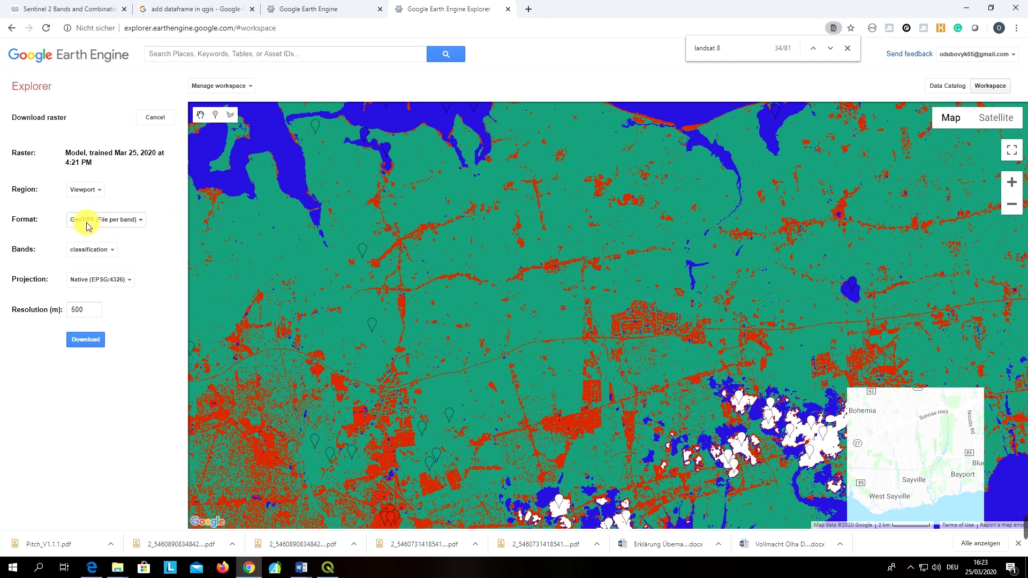
{"action": "left_click", "coordinate": [103, 196]}
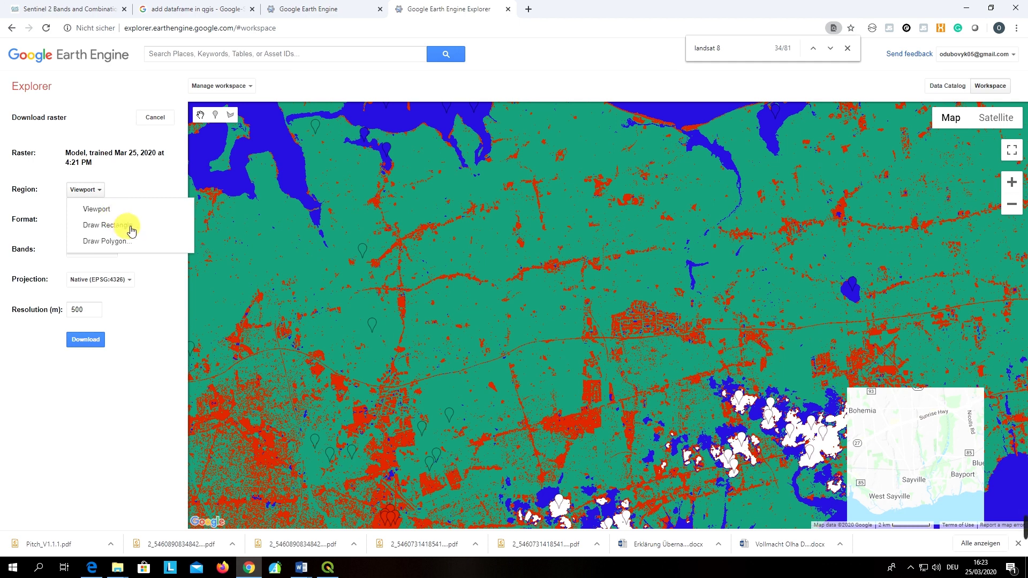
{"action": "left_click", "coordinate": [141, 178]}
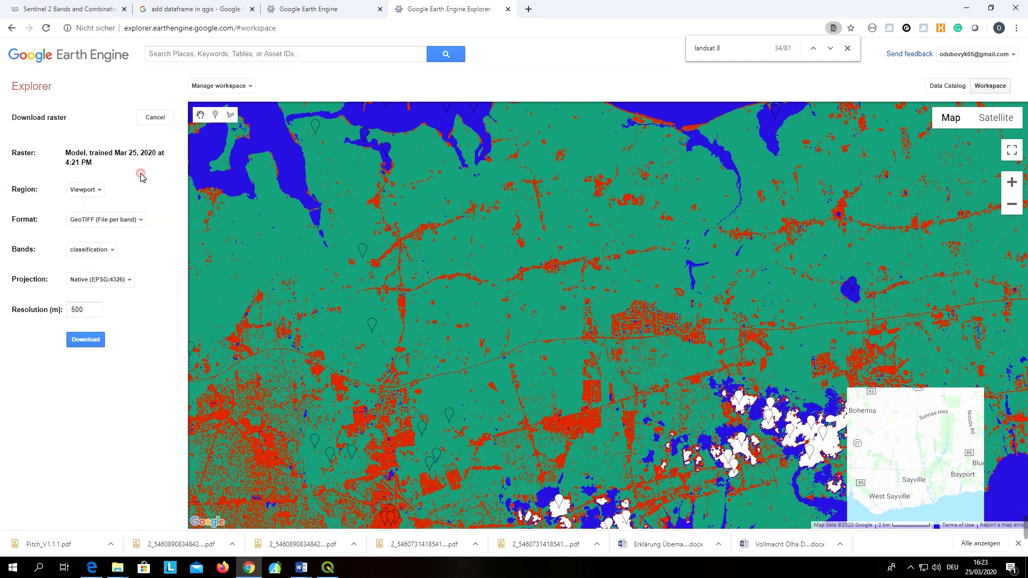
{"action": "left_click", "coordinate": [134, 219]}
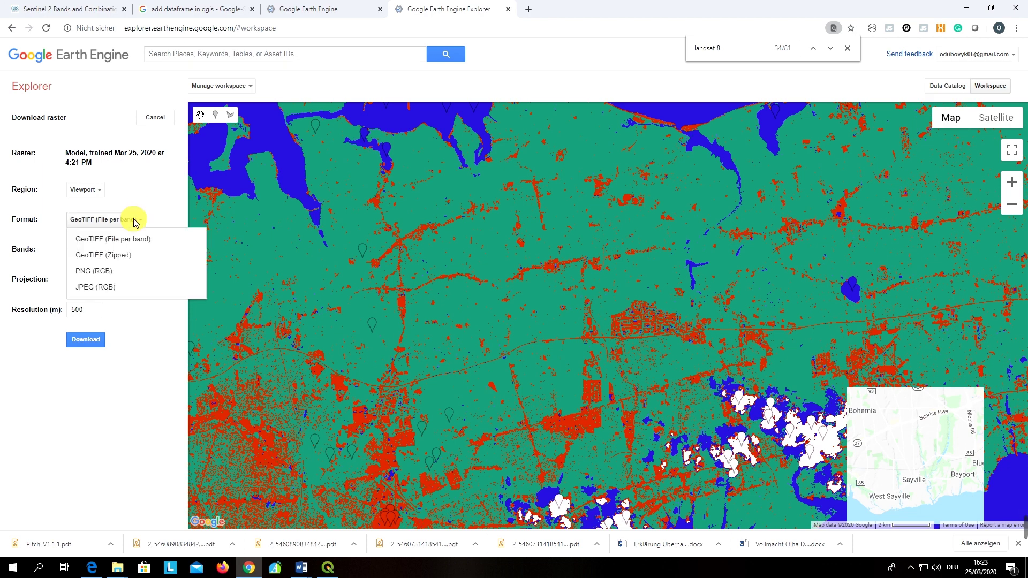
{"action": "left_click", "coordinate": [133, 220]}
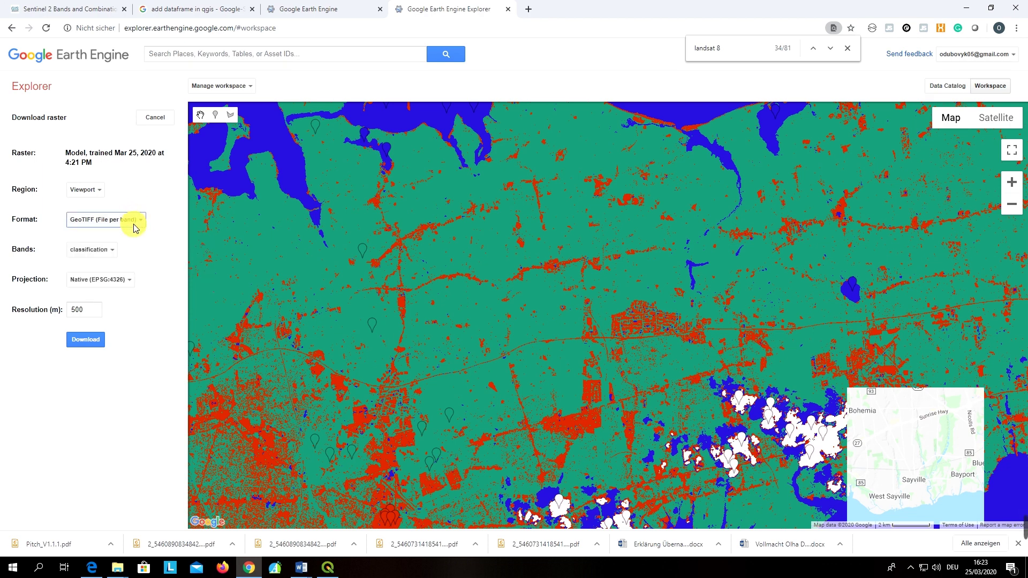
{"action": "left_click", "coordinate": [106, 250]}
{"action": "left_click", "coordinate": [107, 251]}
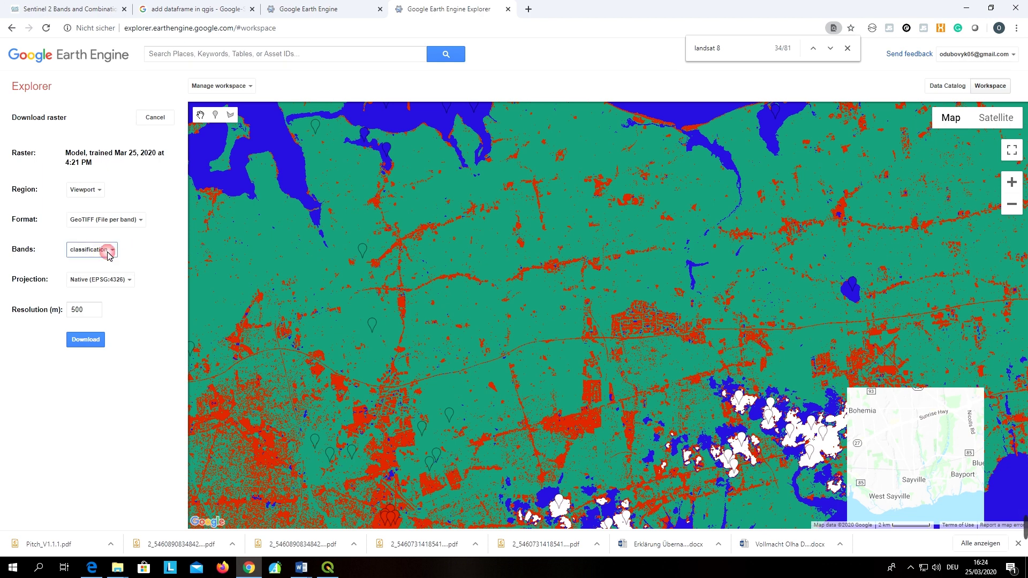
{"action": "left_click", "coordinate": [120, 284]}
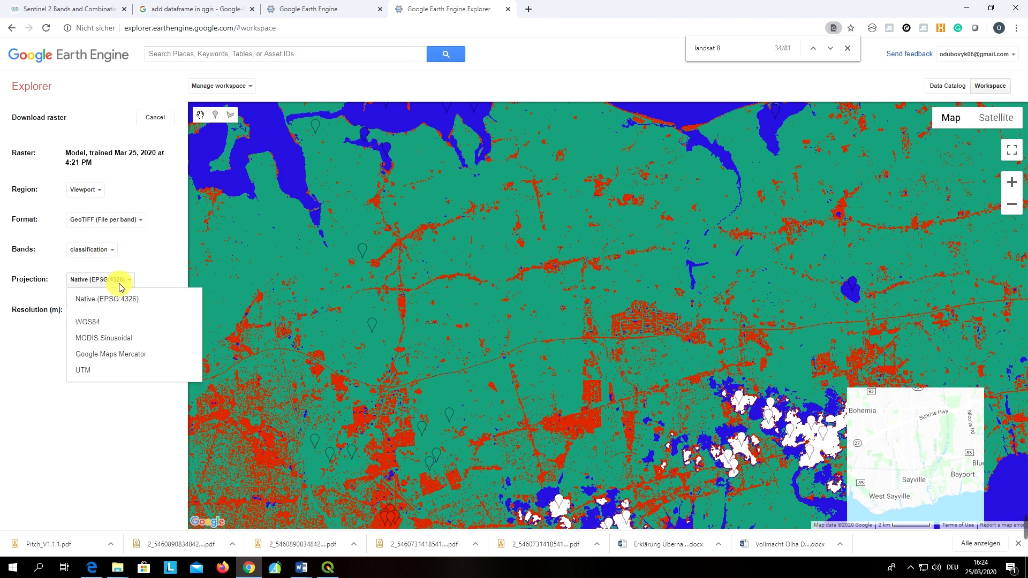
{"action": "left_click", "coordinate": [118, 283]}
- Set the raster's download resolution to 30 m, start the download and return to the Explorer workspace
{"action": "double_click", "coordinate": [87, 309]}
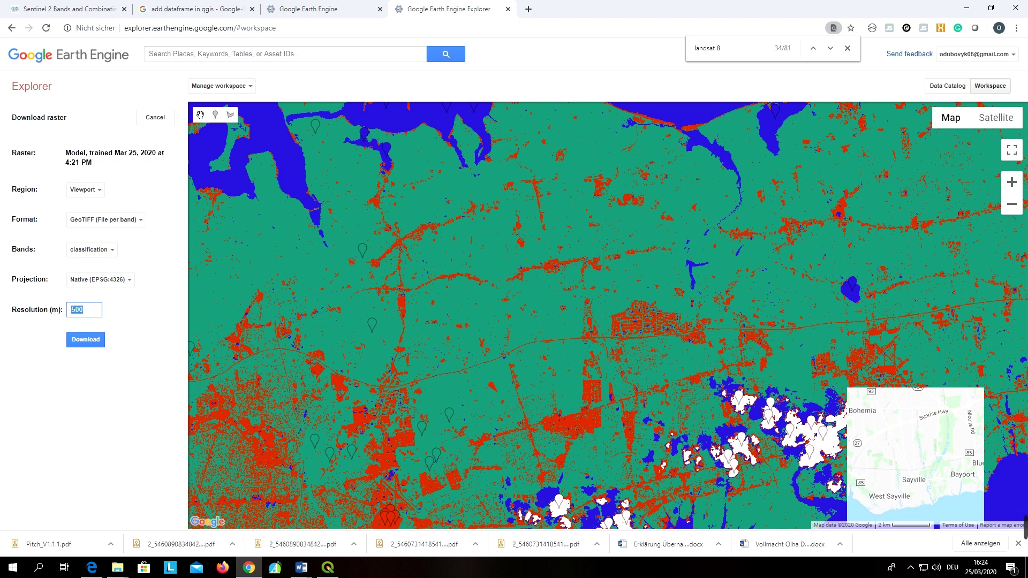
{"action": "type", "text": "3"}
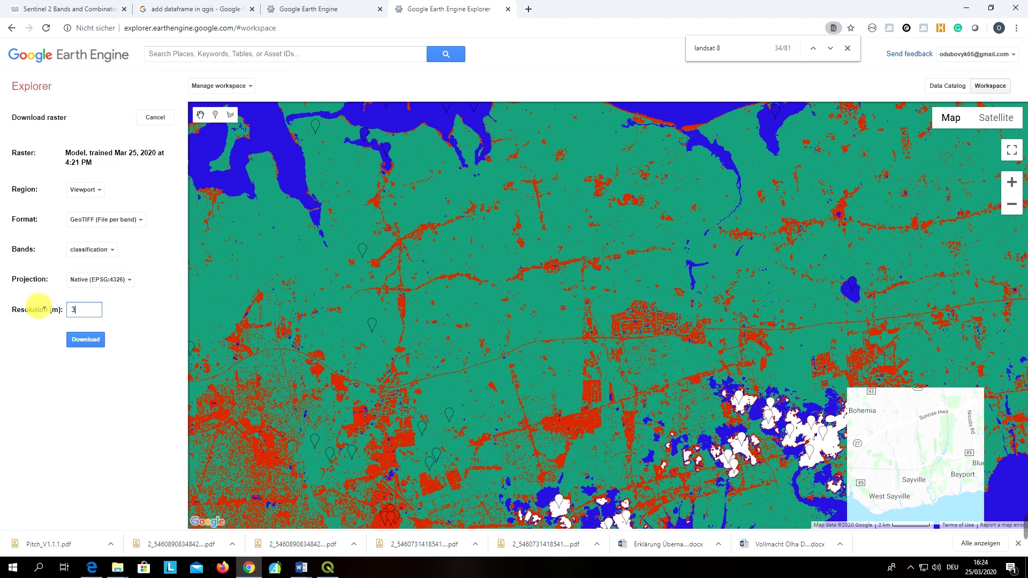
{"action": "type", "text": "0"}
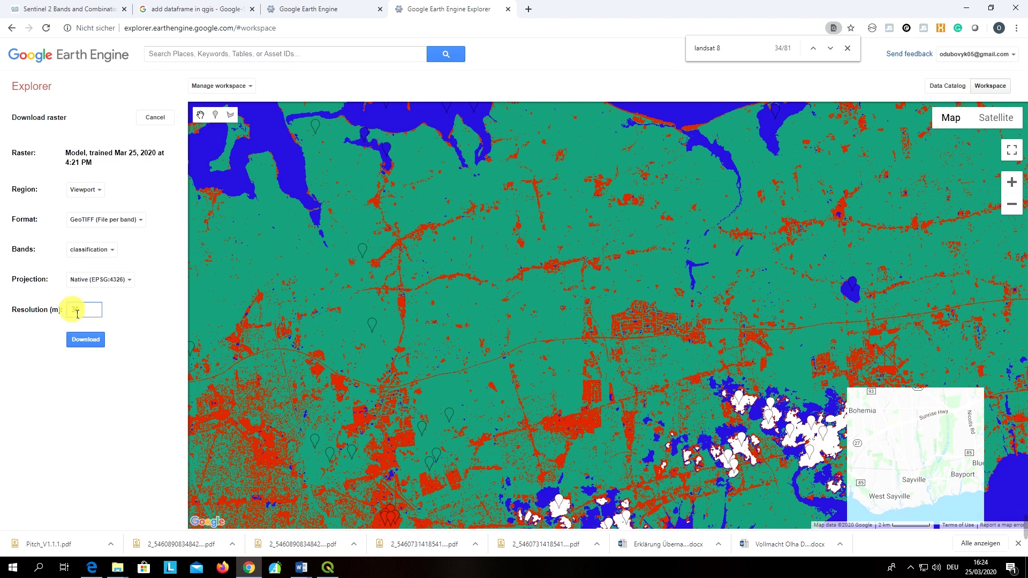
{"action": "left_click", "coordinate": [95, 340]}
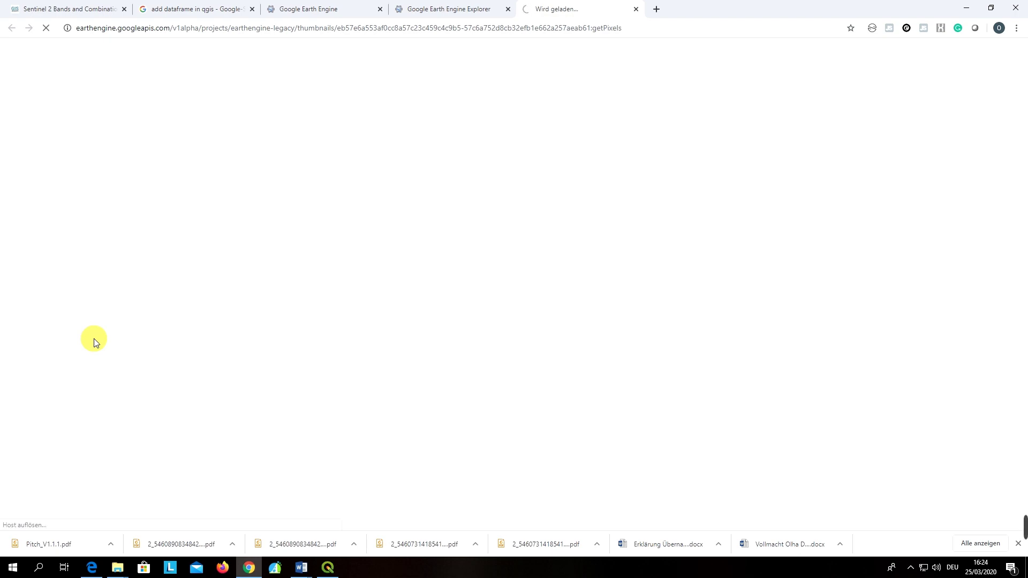
{"action": "left_click", "coordinate": [444, 3]}
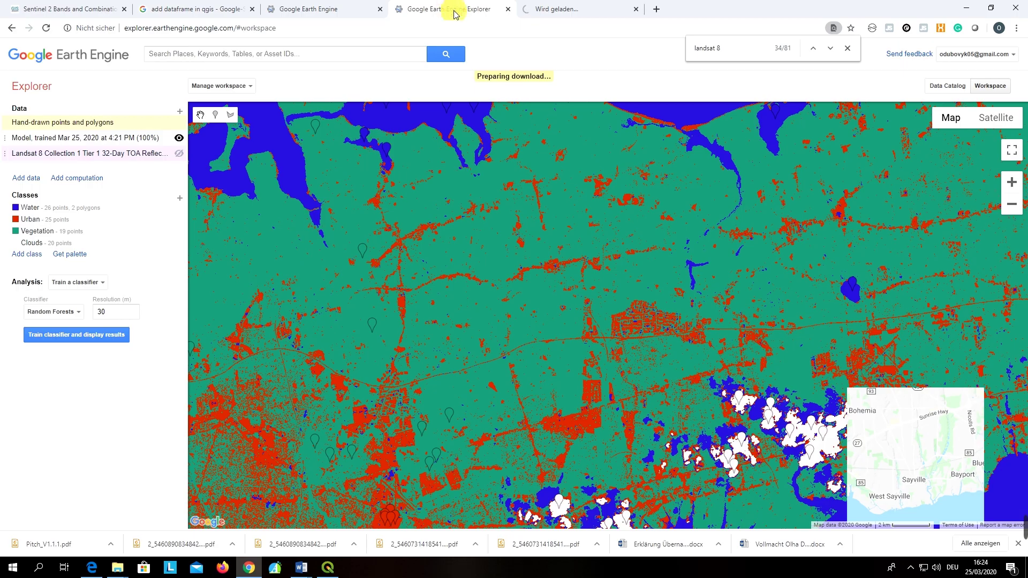